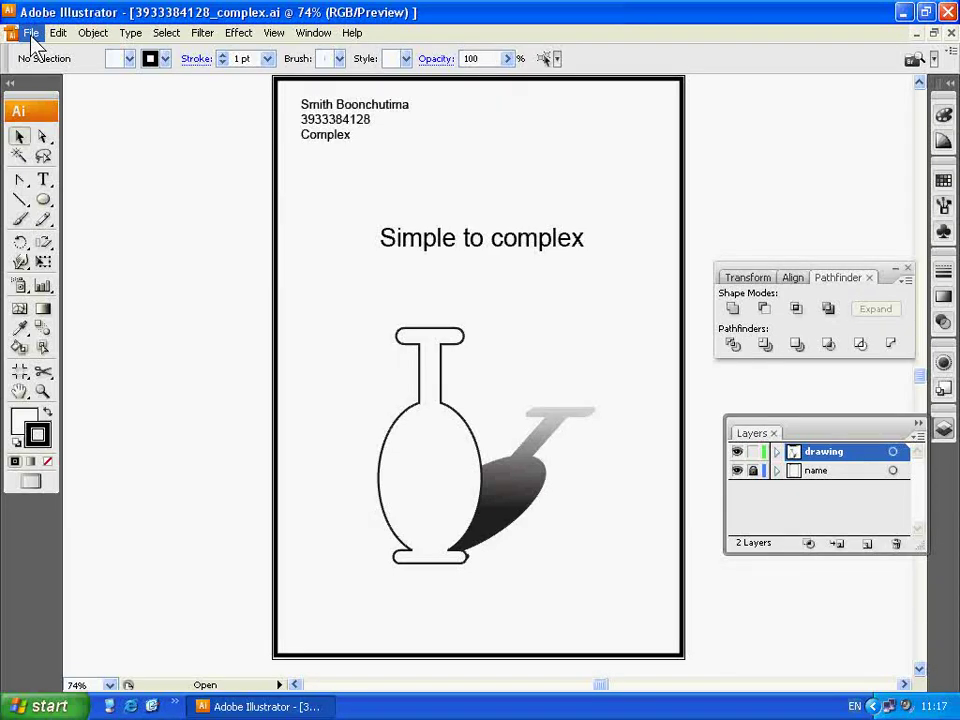
- Save the complex drawing as a new copy ending in _type.ai, in Illustrator CS3 format
click(31, 34)
click(122, 213)
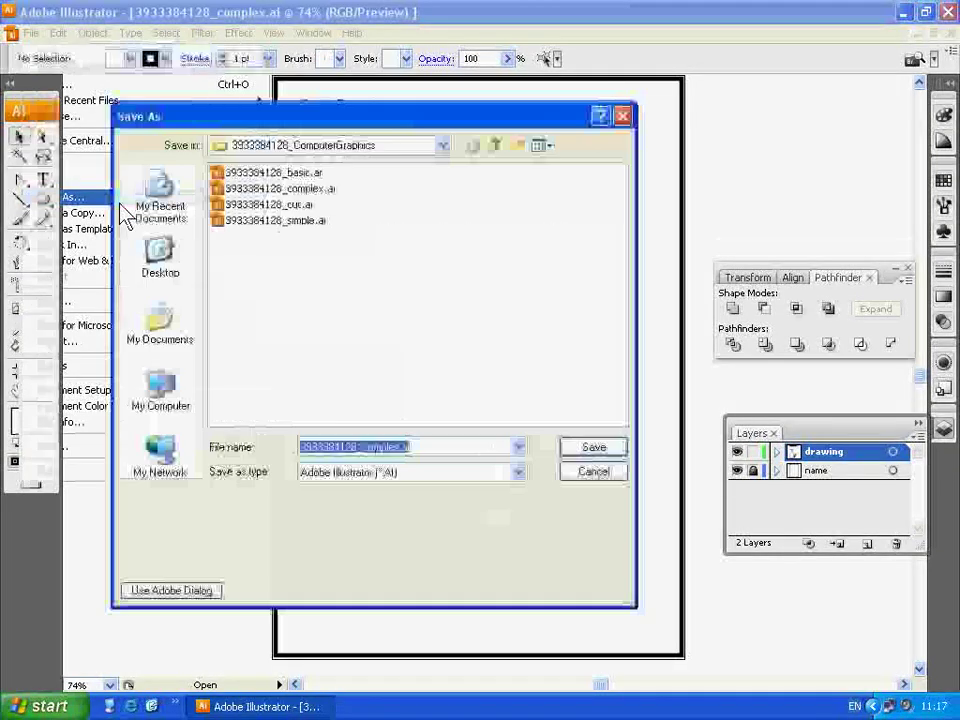
click(366, 447)
drag(362, 447, 396, 447)
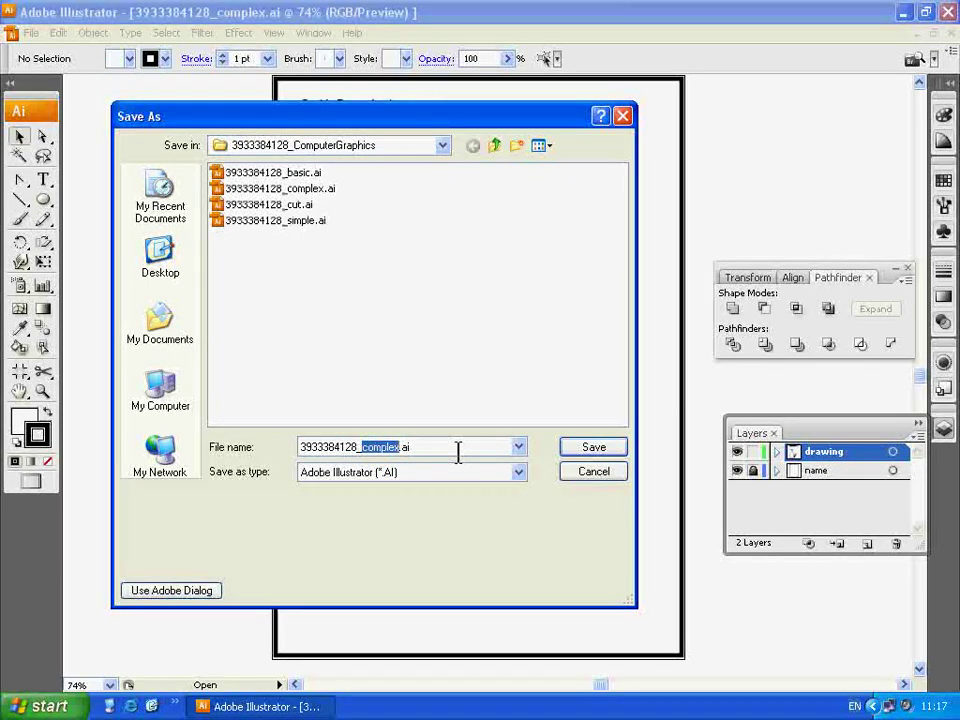
text(t)
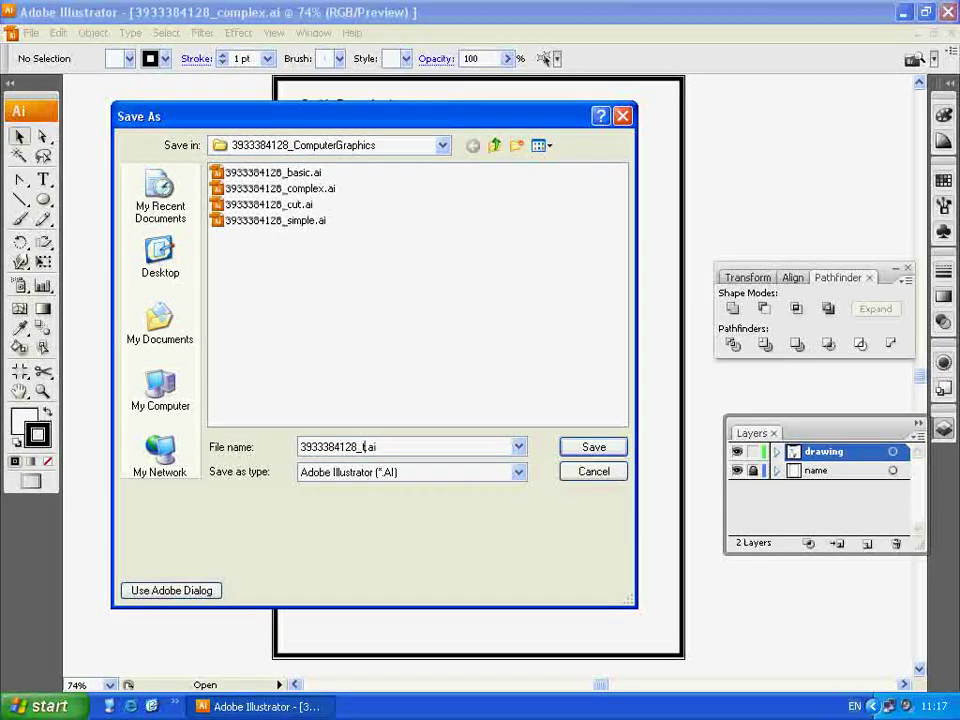
text(typ)
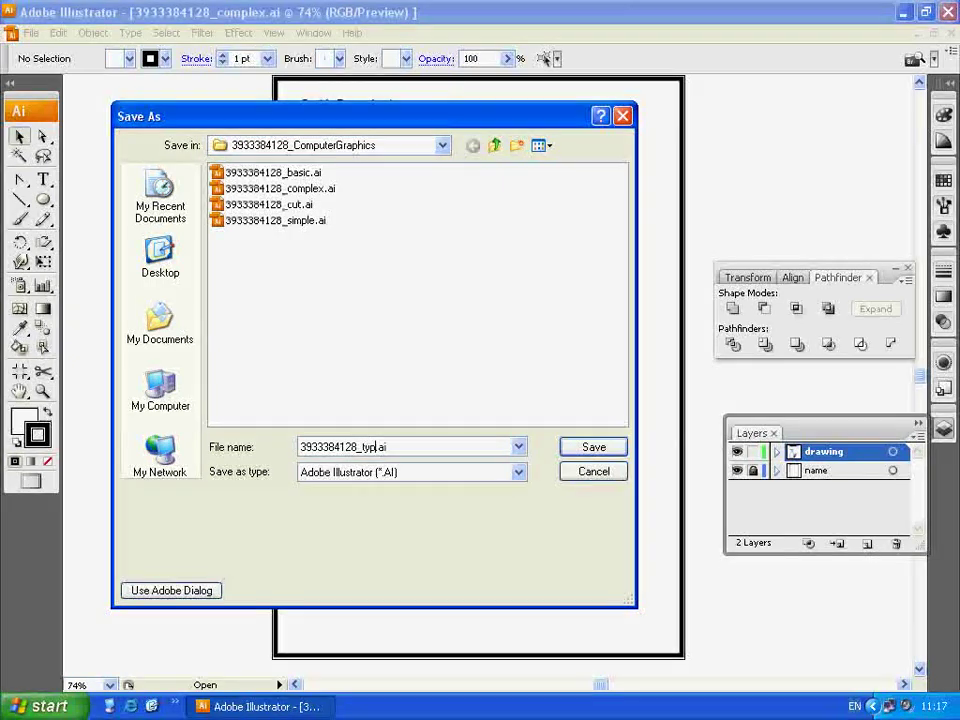
text(e)
click(588, 449)
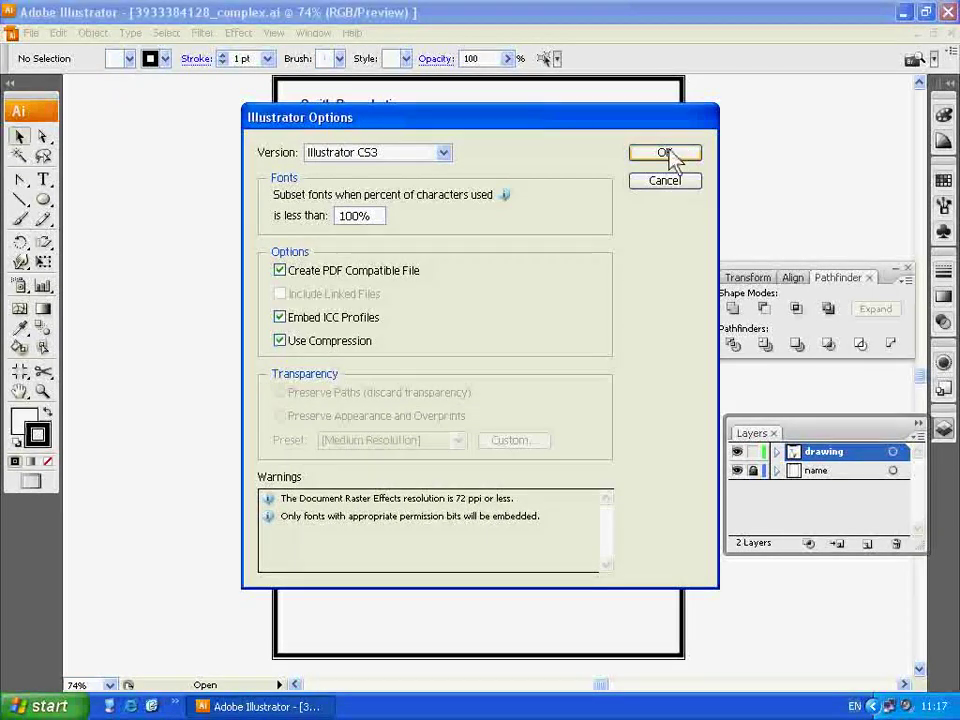
click(668, 155)
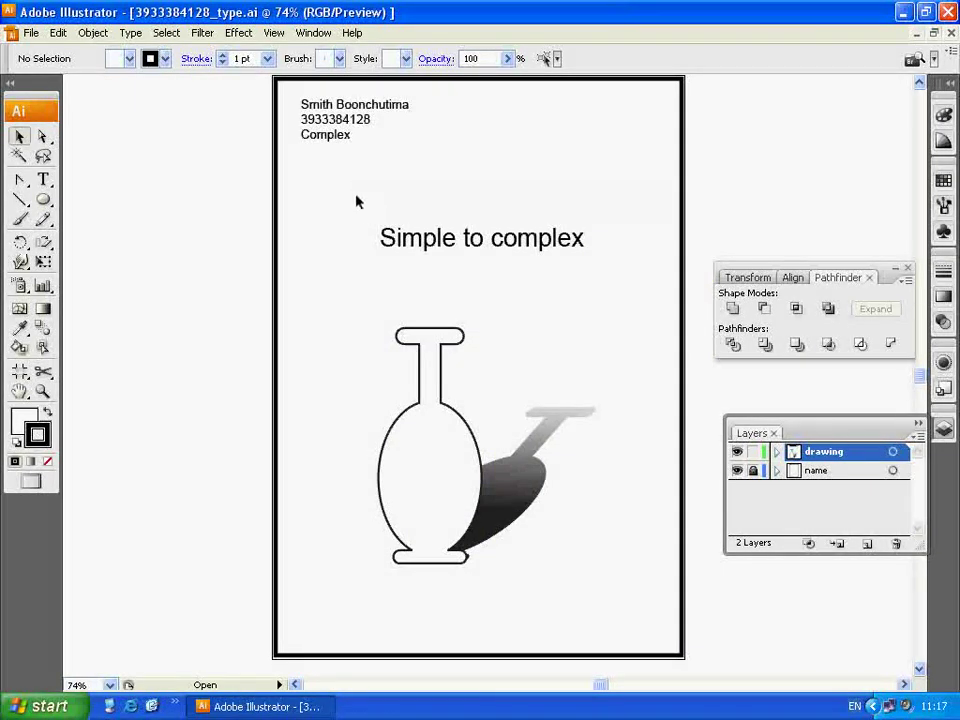
- Delete the heading and bottle artwork and unlock the header's name layer
drag(356, 201, 620, 572)
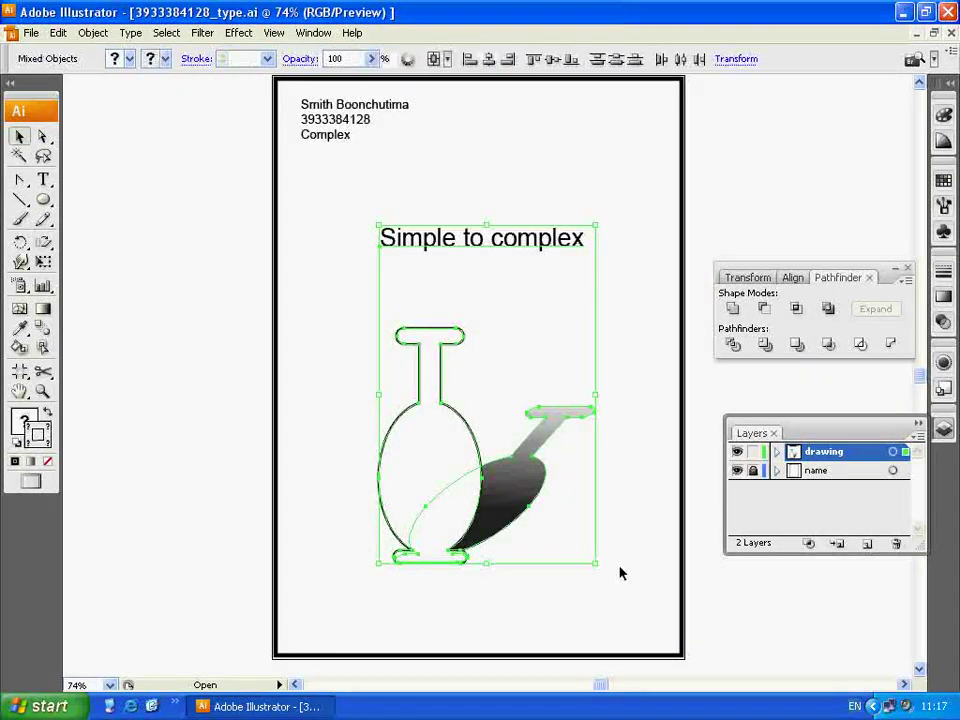
key(Delete)
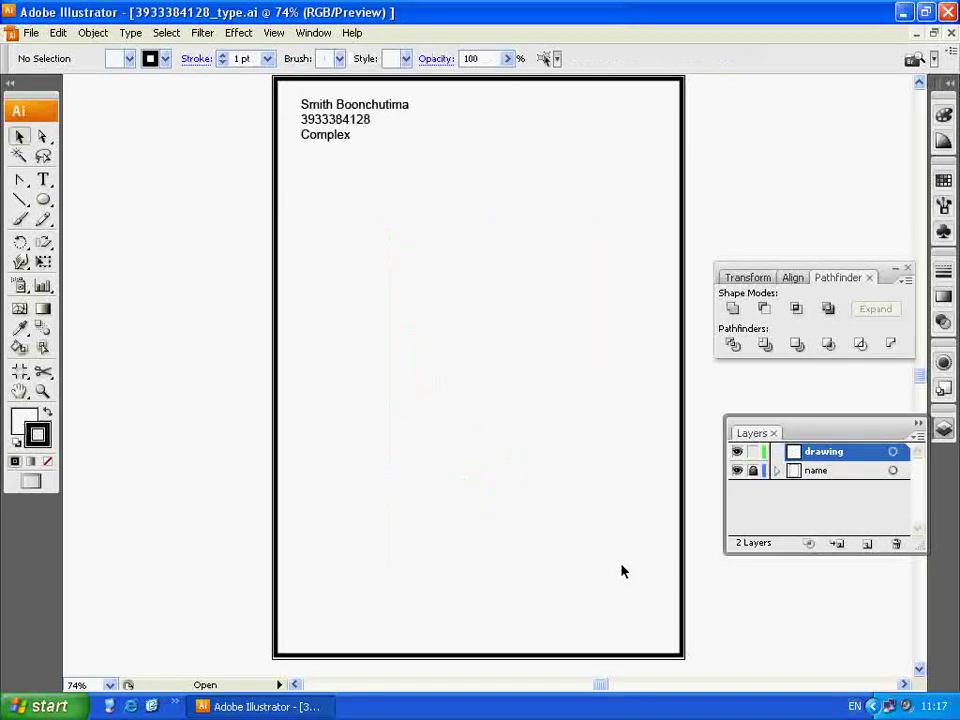
click(840, 471)
click(753, 470)
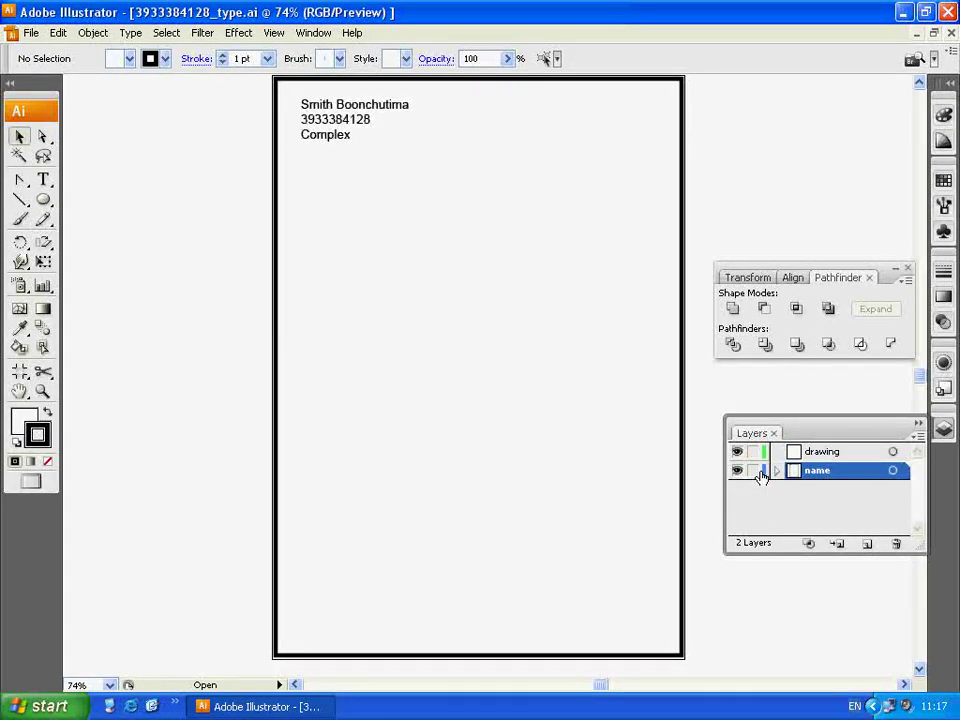
- Change the header's third line from Complex to Type and relock the name layer
key(t)
double_click(326, 134)
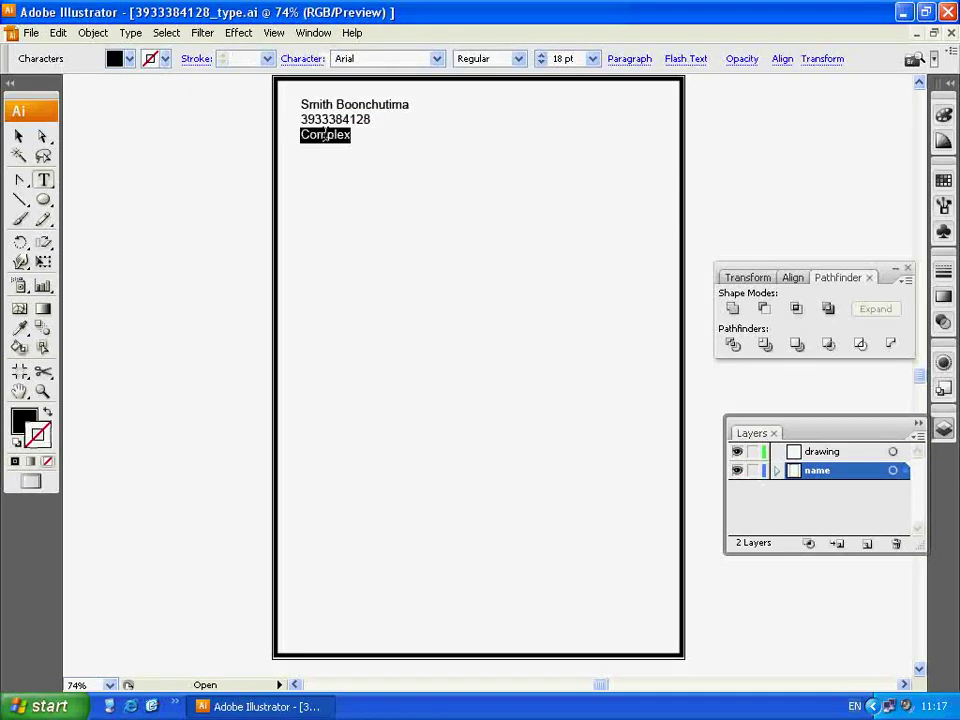
text(Type)
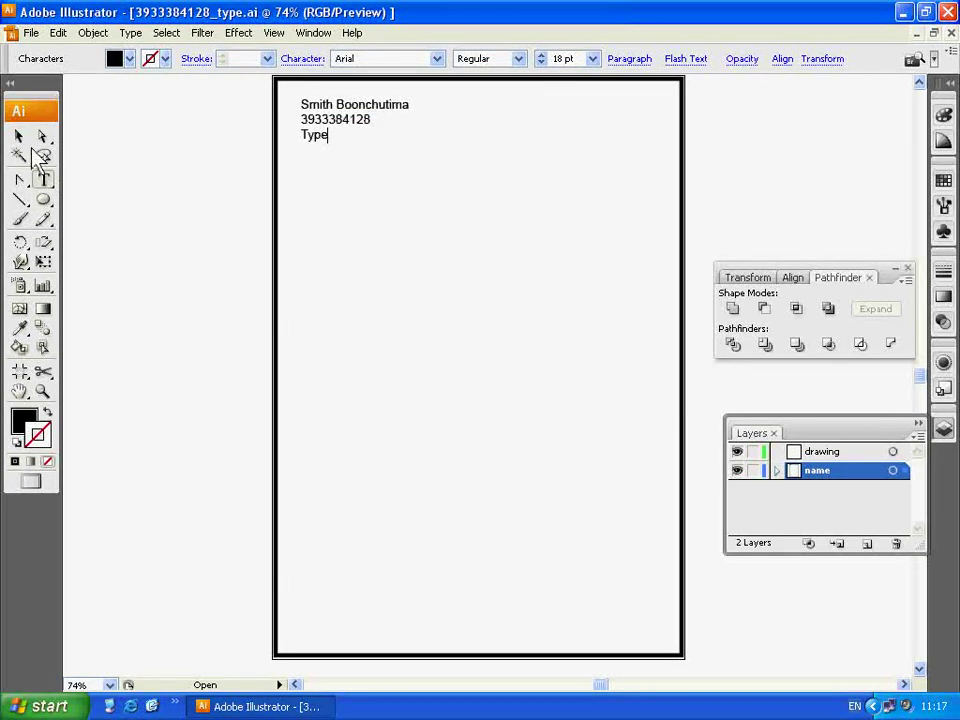
click(18, 135)
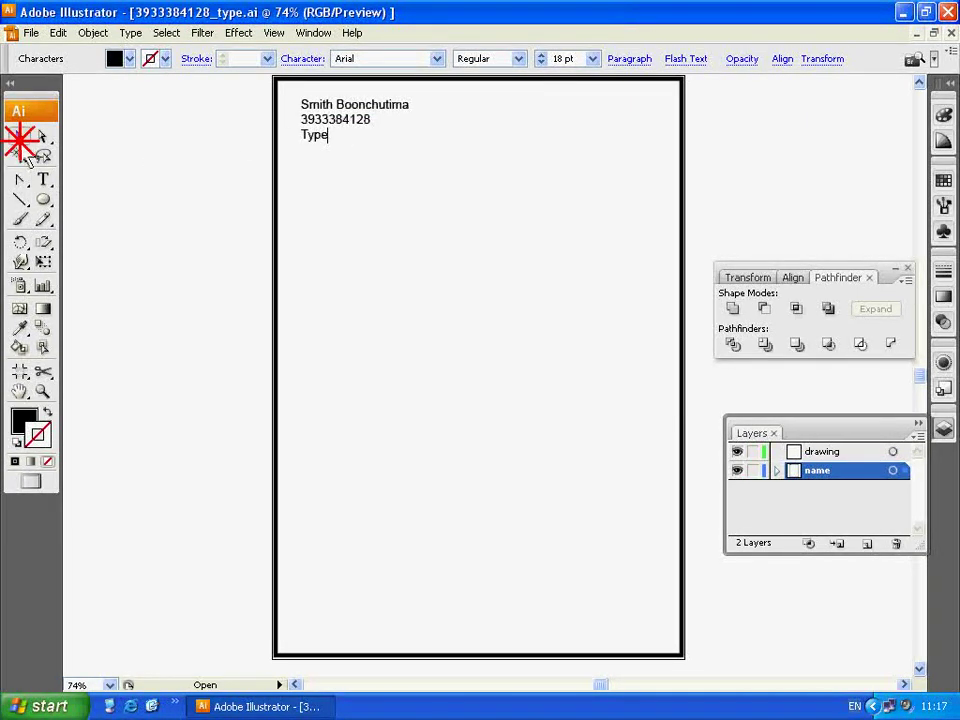
click(753, 470)
click(850, 452)
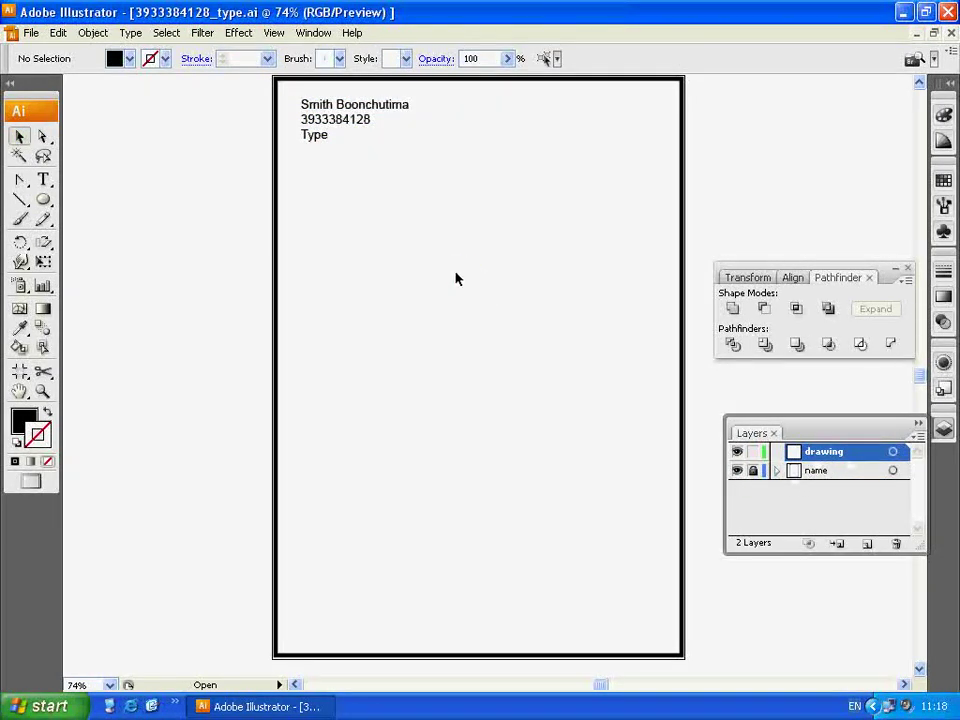
- Add a 'Computer Graphics' text line in the upper middle, after deleting a stray empty text point
click(42, 182)
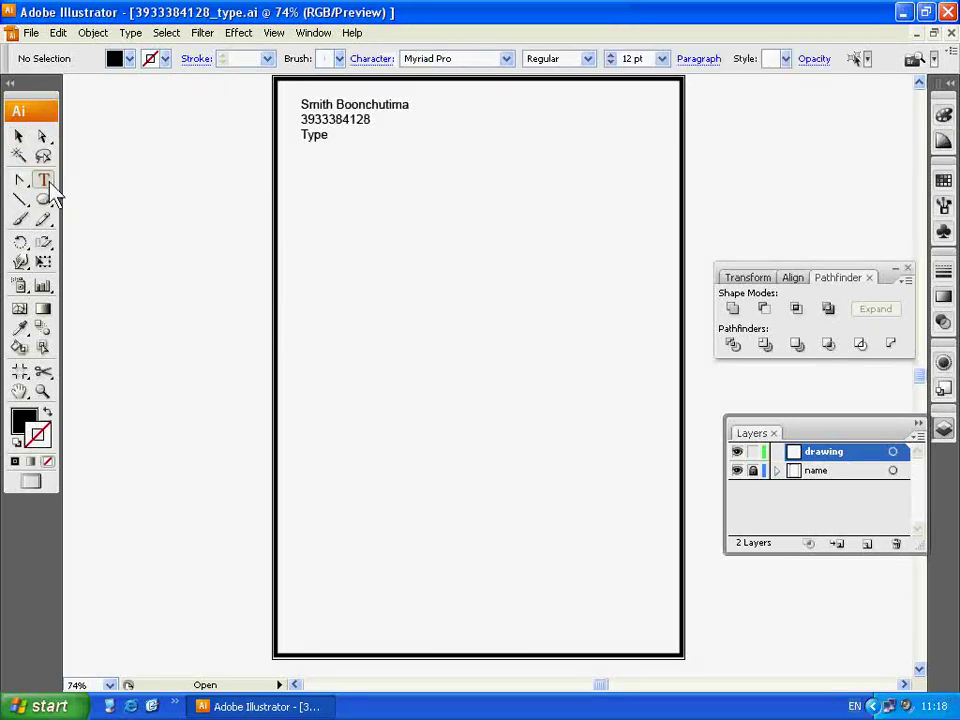
click(306, 171)
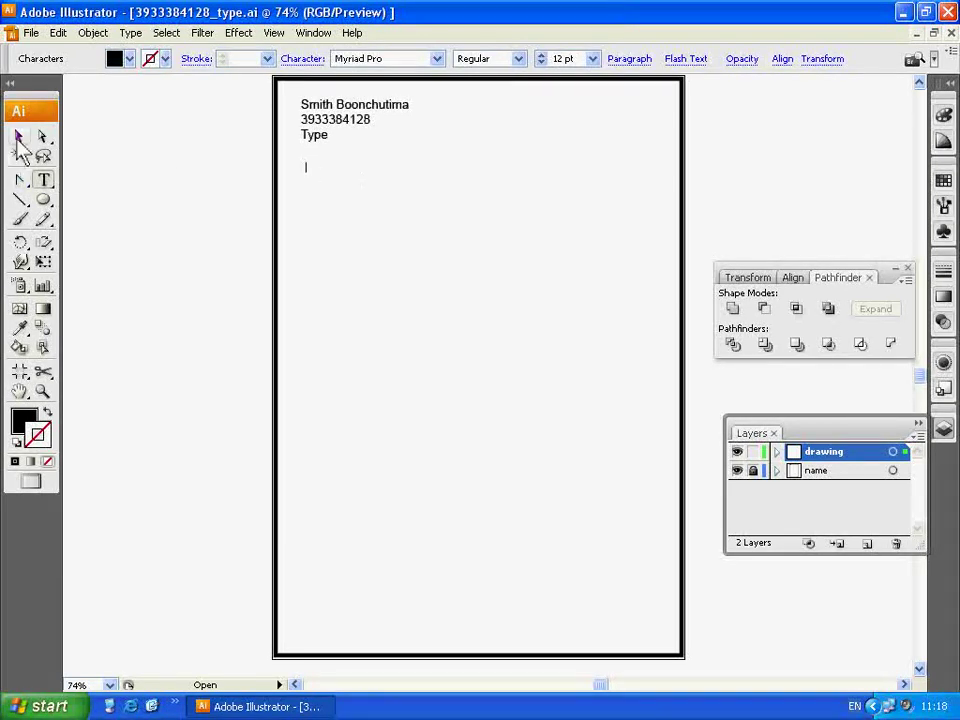
click(18, 136)
drag(289, 186, 320, 158)
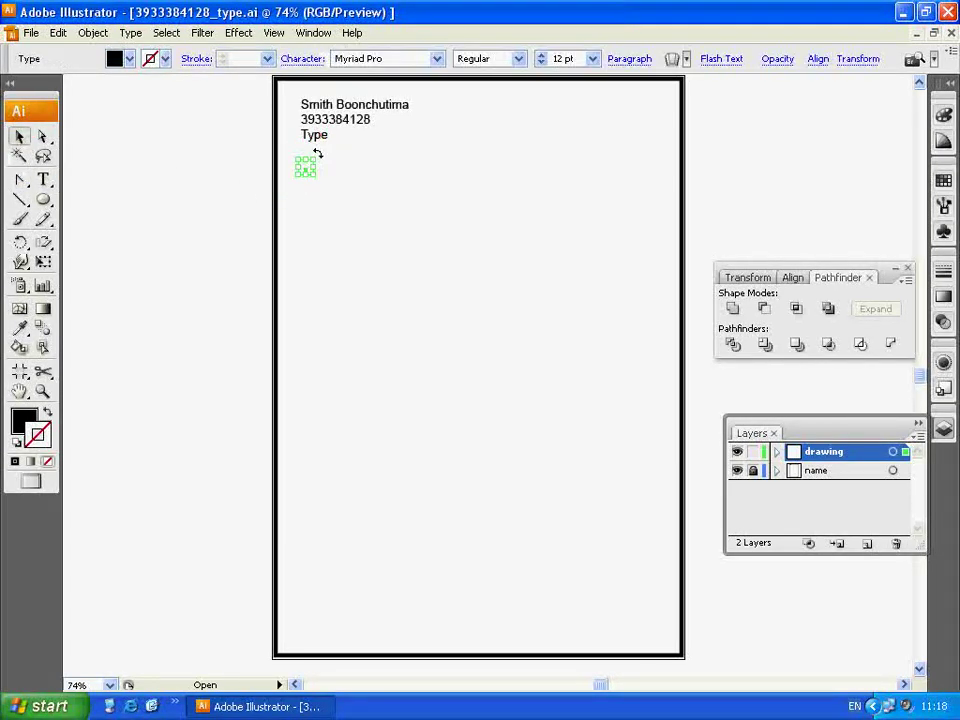
key(Delete)
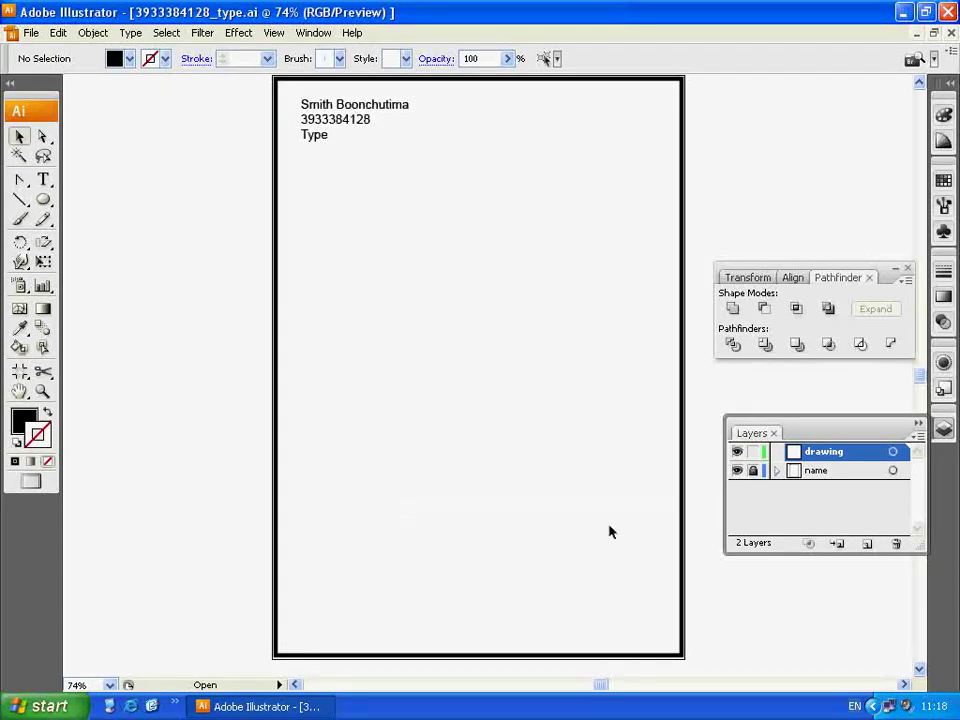
click(43, 180)
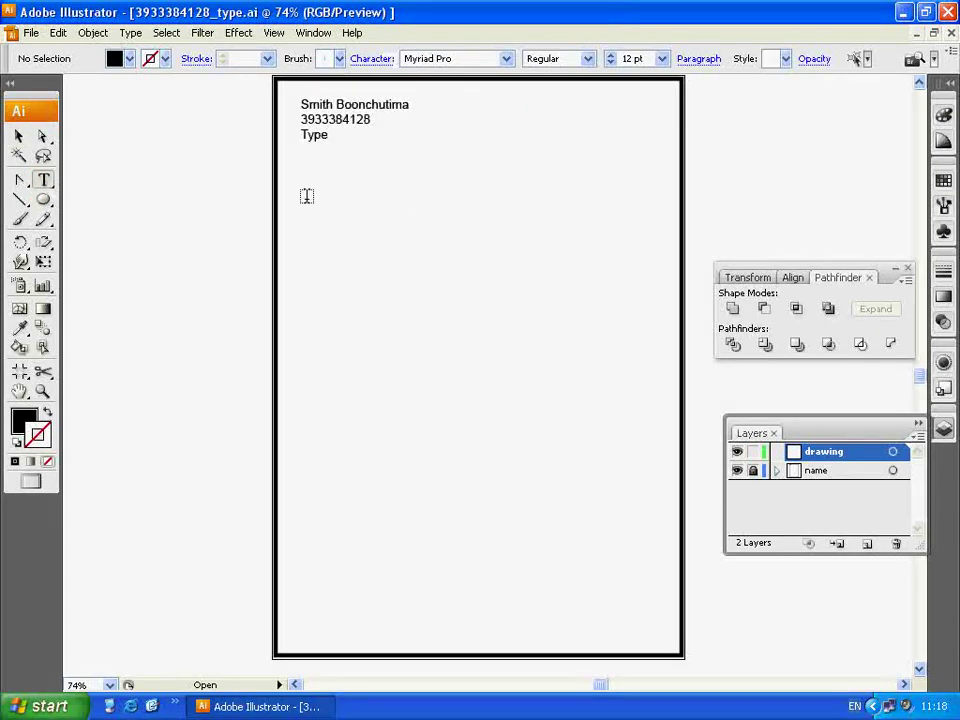
drag(48, 182, 146, 188)
click(463, 201)
text(Computer Graphics)
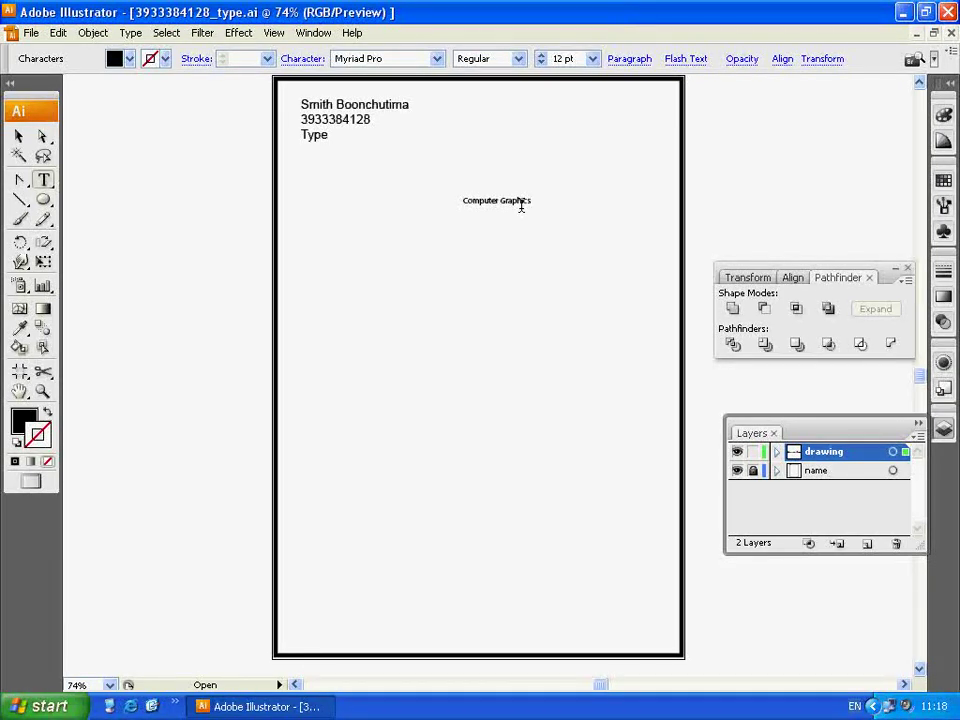
click(19, 137)
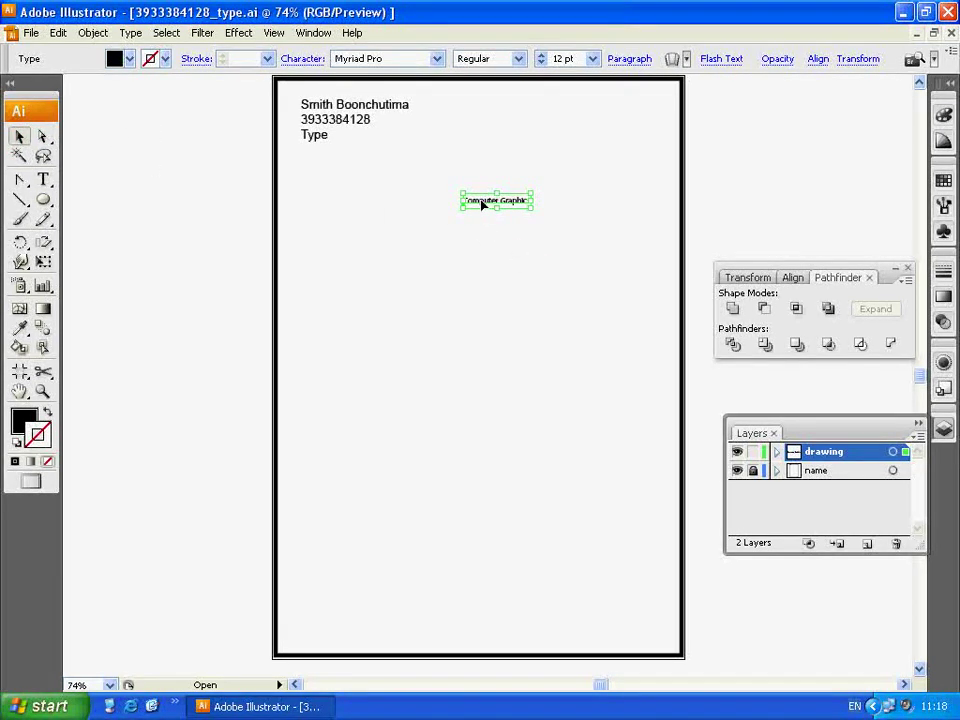
- Set the Computer Graphics heading to 60 pt and centre-align it
click(593, 58)
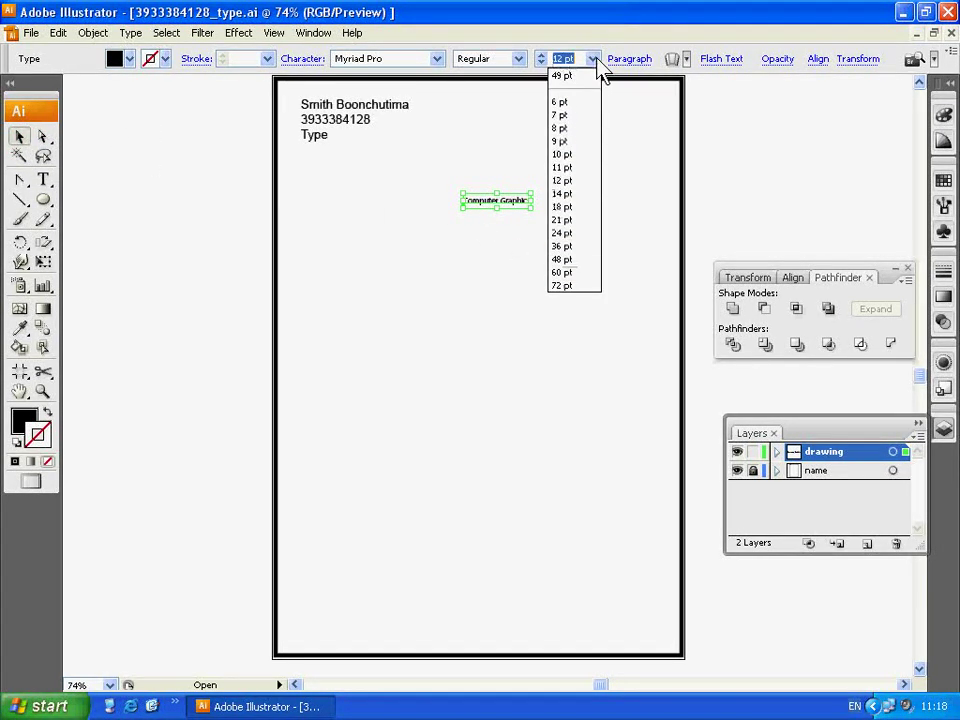
click(560, 273)
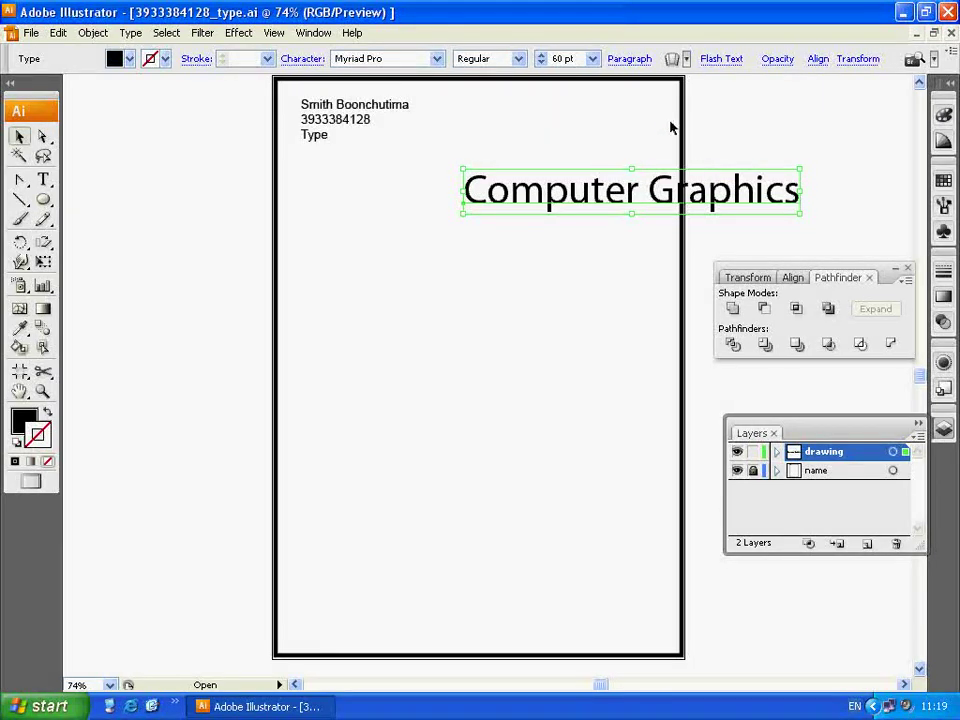
click(630, 59)
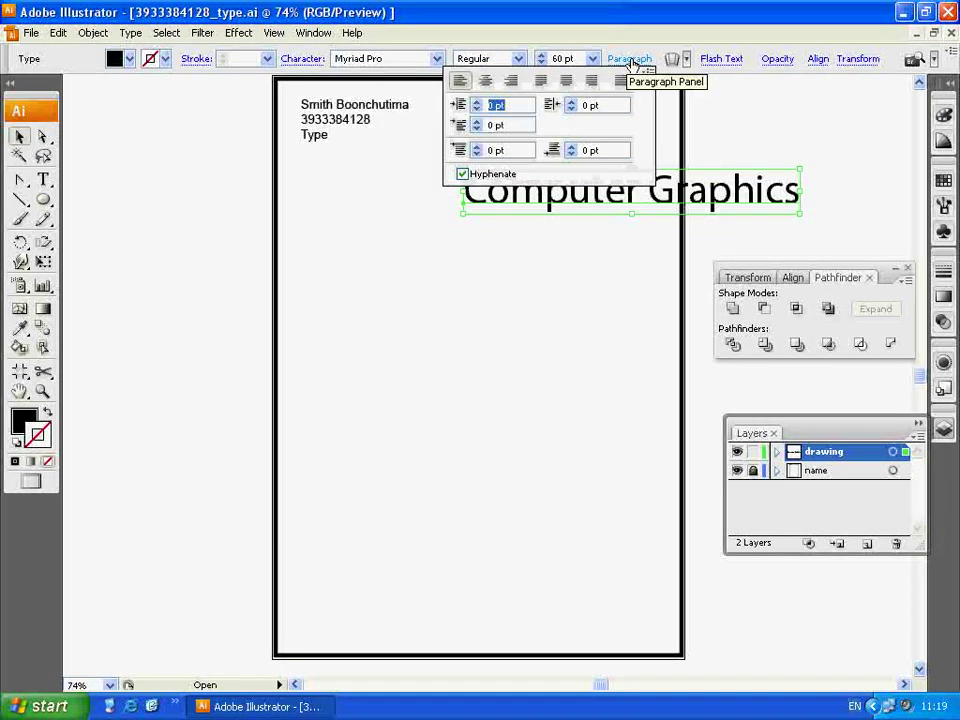
click(630, 59)
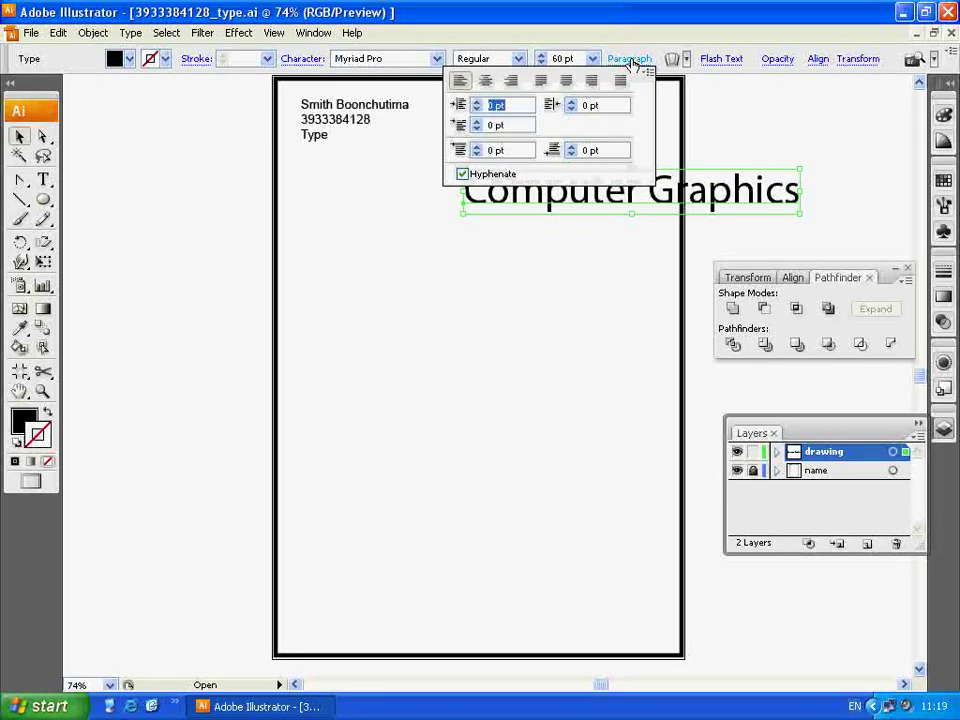
click(488, 82)
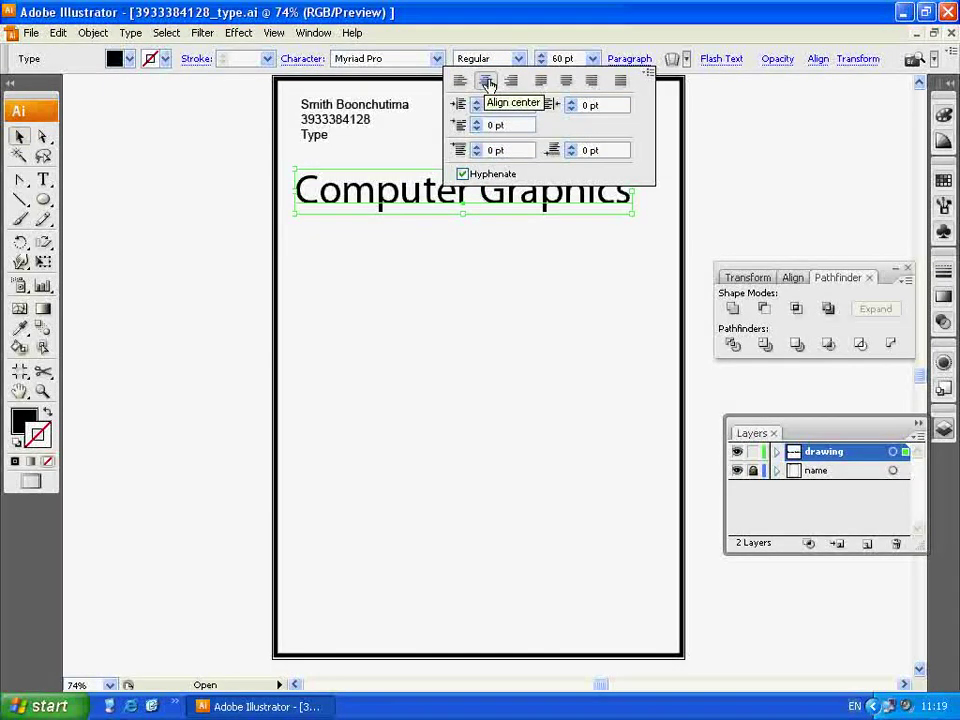
click(518, 249)
- Nudge the Computer Graphics heading slightly right to centre it, then deselect it
click(522, 194)
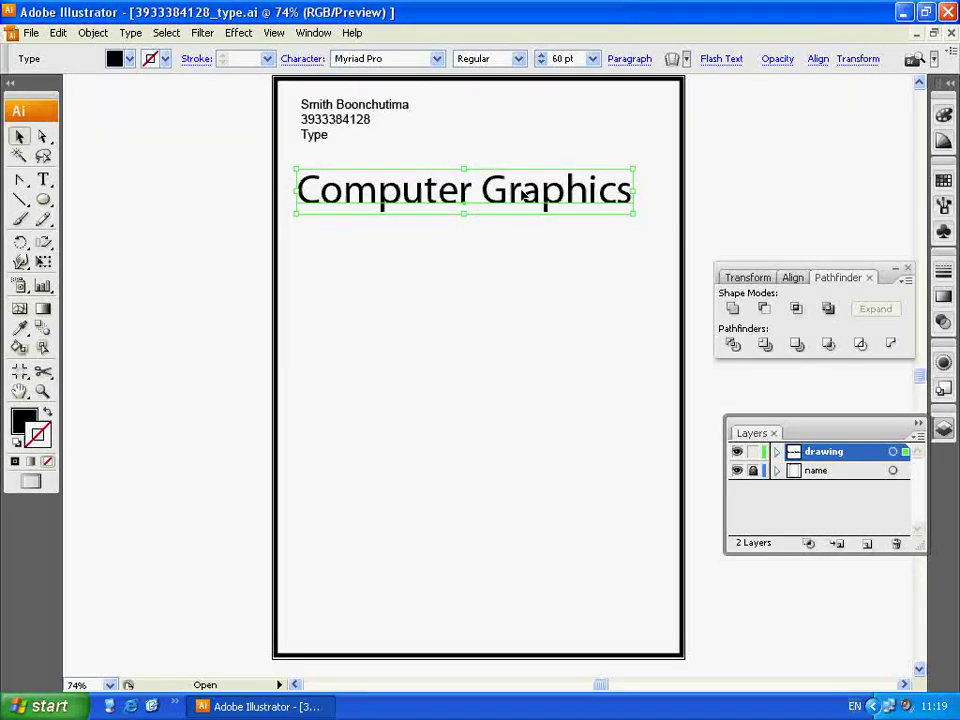
drag(522, 194, 525, 194)
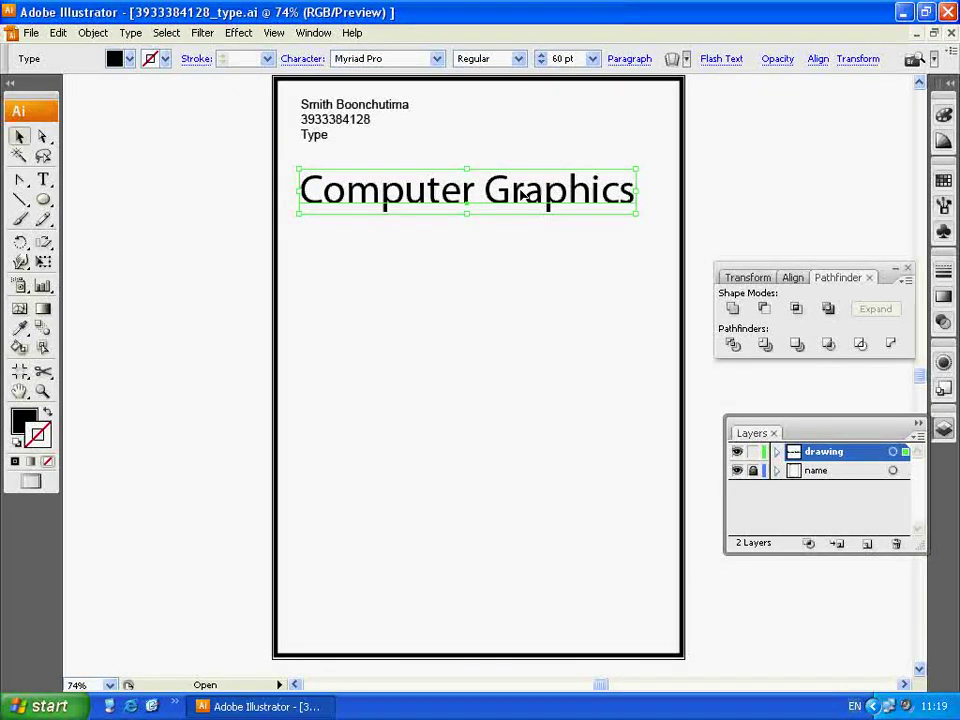
key(Right)
key(Right)
key(Right)
key(Right)
key(Right)
key(Right)
key(Right)
key(Right)
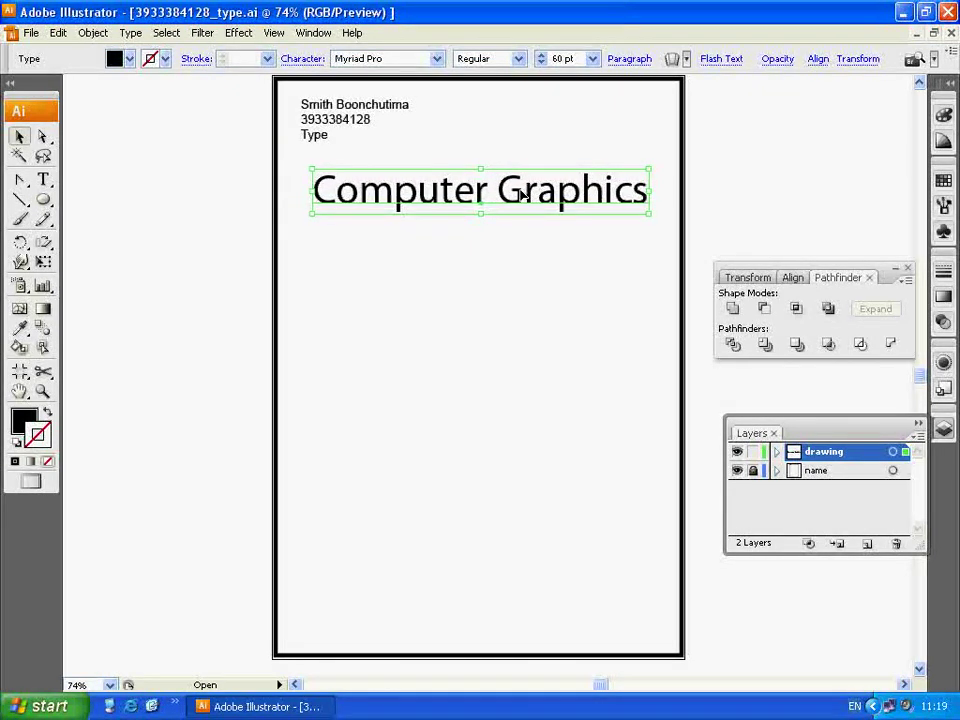
key(Right)
key(Right)
click(492, 256)
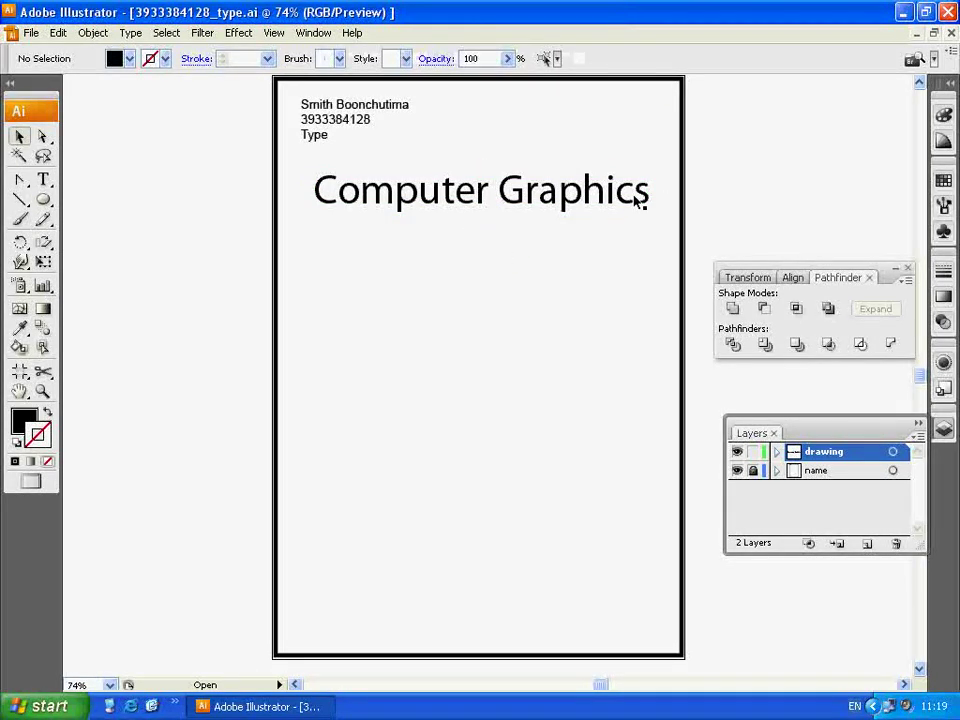
click(457, 196)
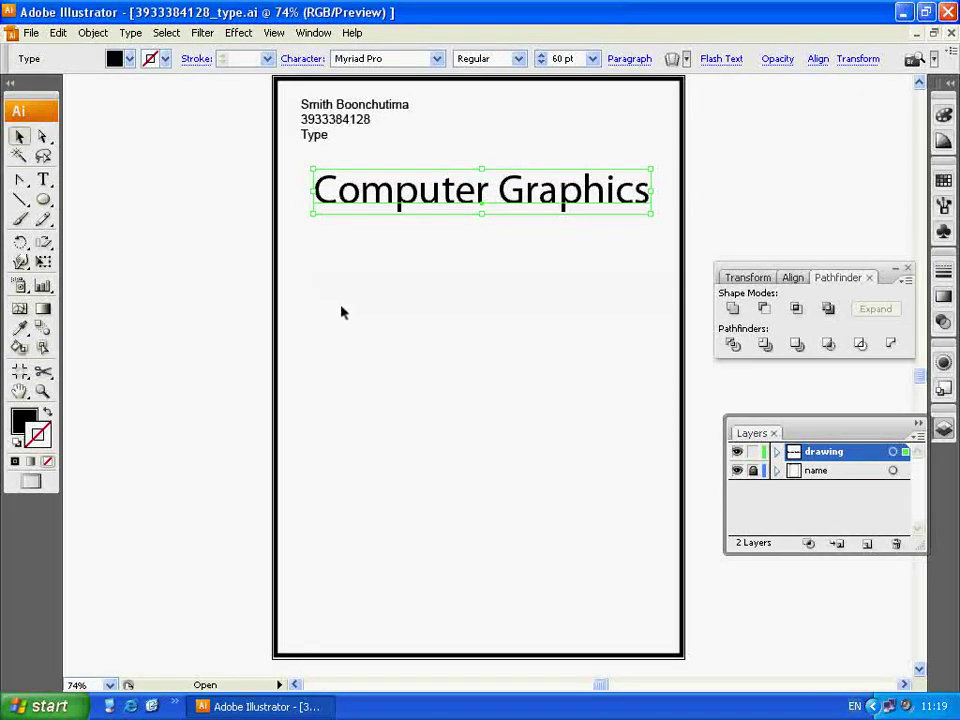
click(86, 182)
click(43, 180)
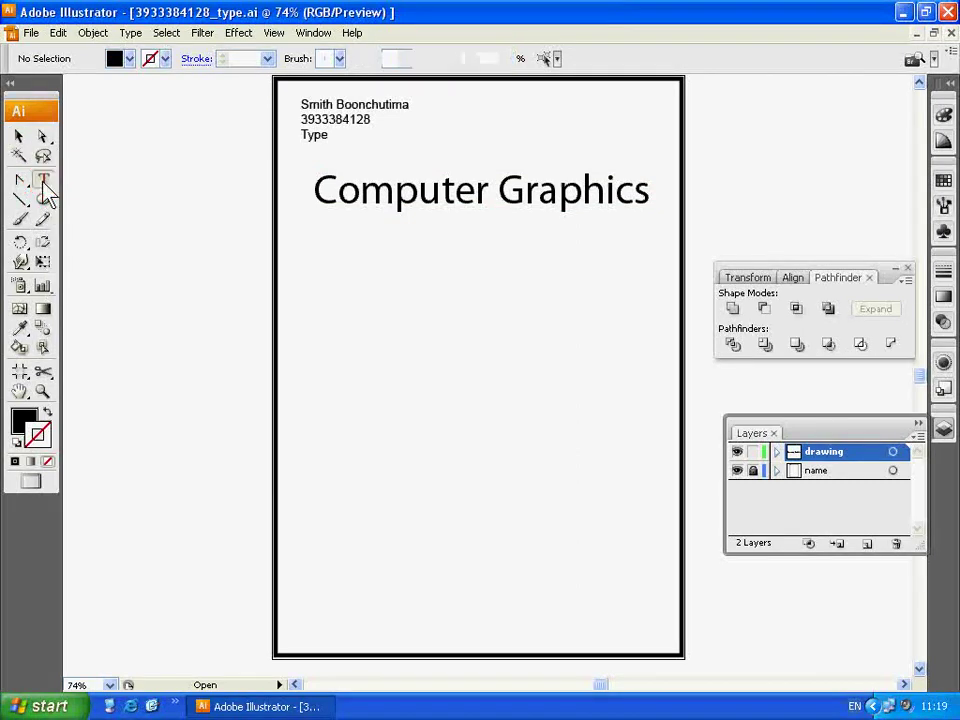
- Draw a straight three-point pen path across the page below the heading
click(19, 180)
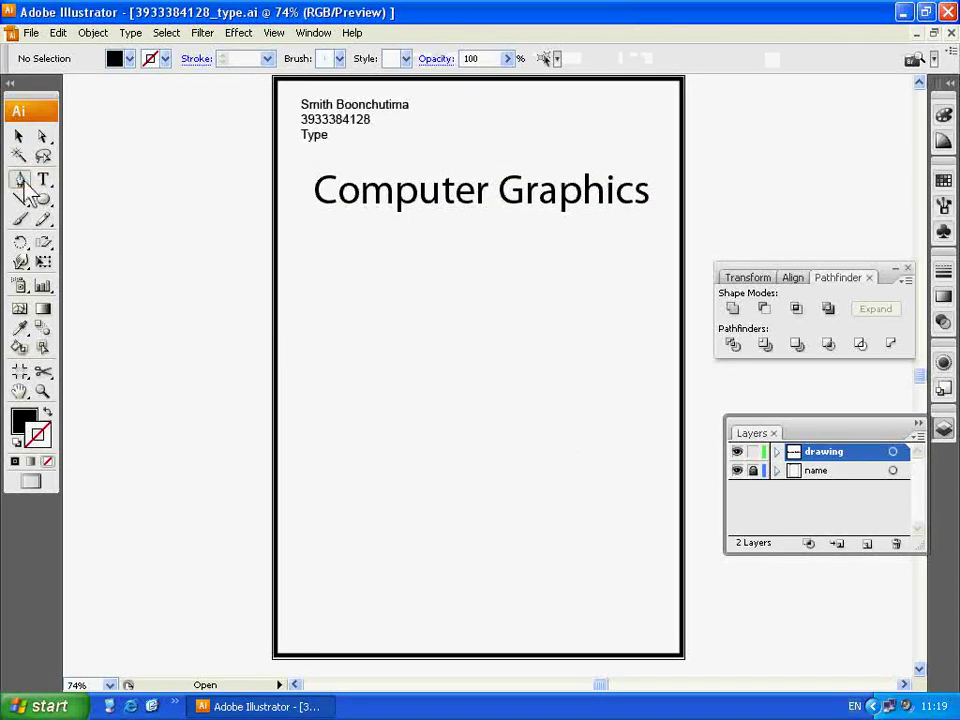
mouse_move(19, 180)
mouse_down()
mouse_move(77, 183)
mouse_move(118, 202)
mouse_move(110, 184)
mouse_up()
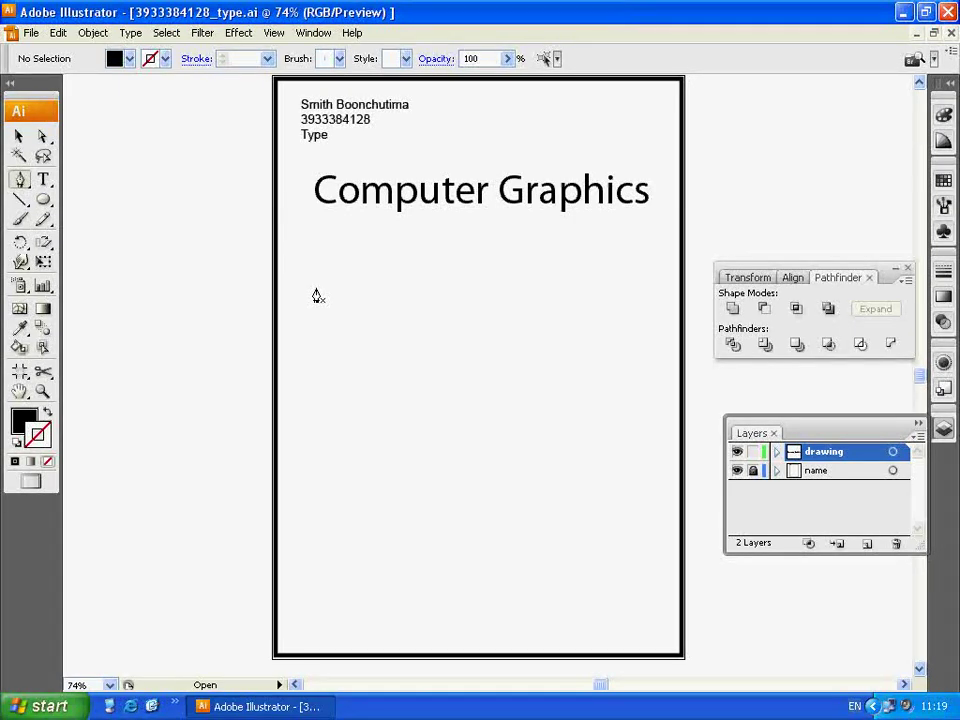
click(316, 289)
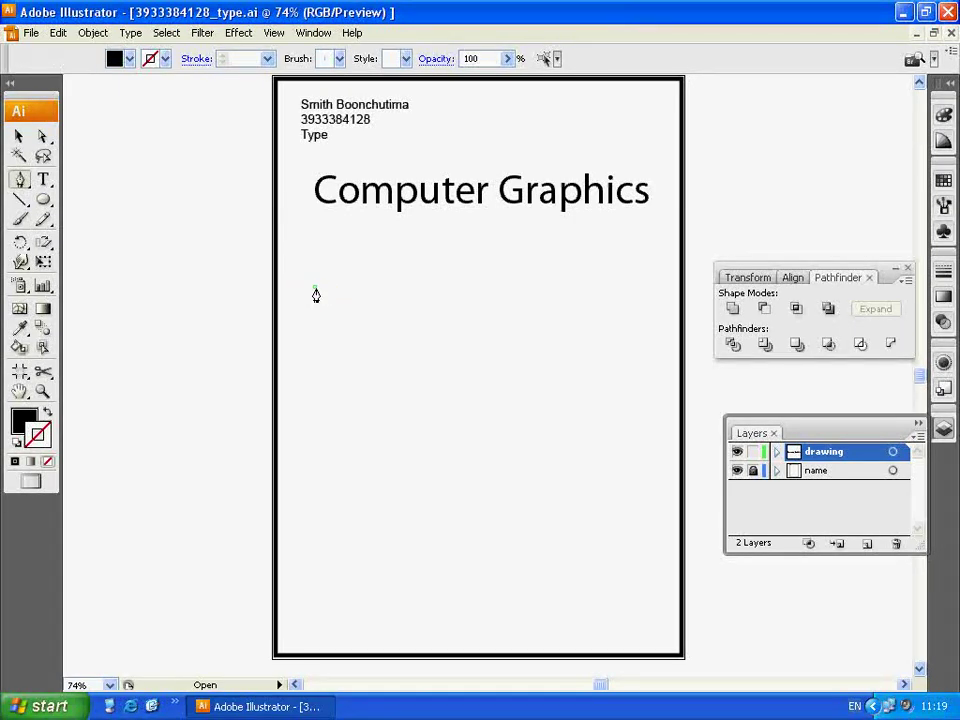
click(461, 288)
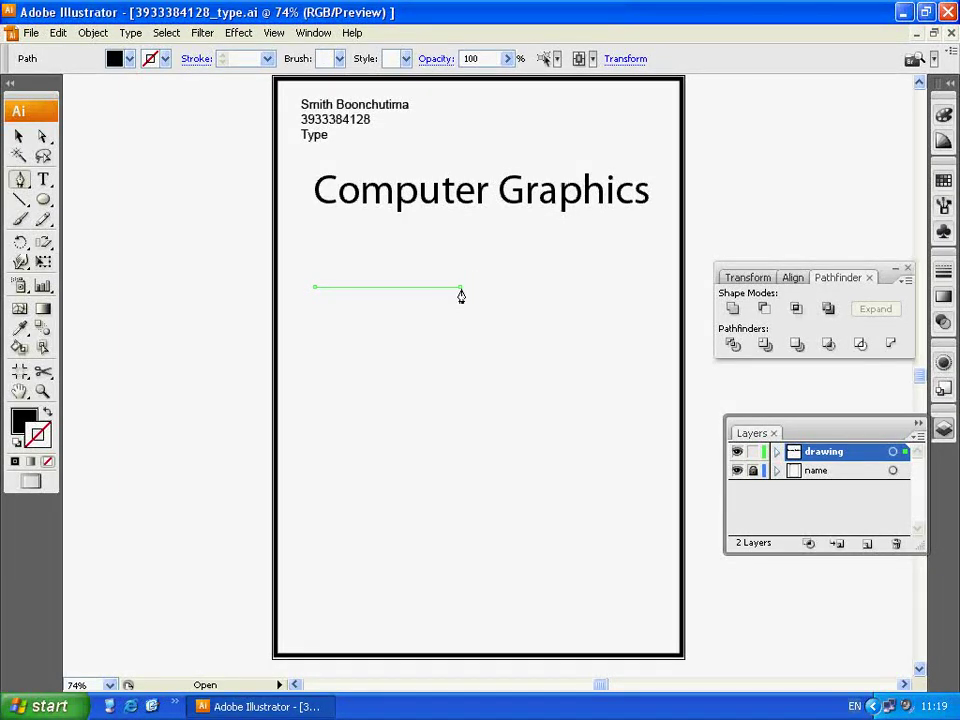
click(645, 288)
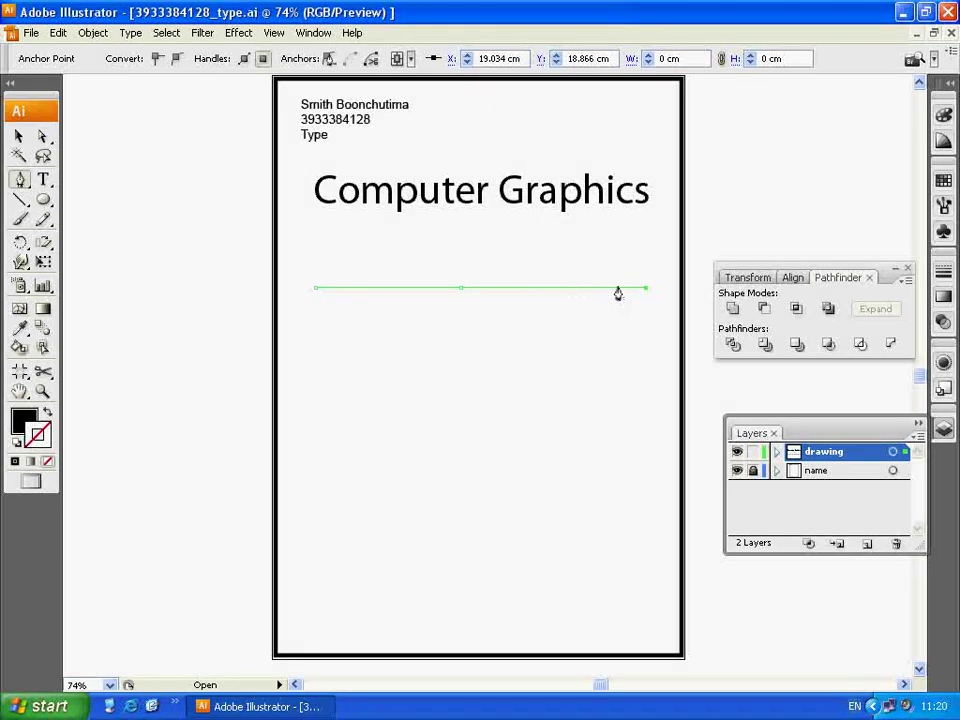
- Bend the path's middle anchor with Convert Anchor Point into a gentle wave
click(24, 192)
drag(25, 193, 127, 252)
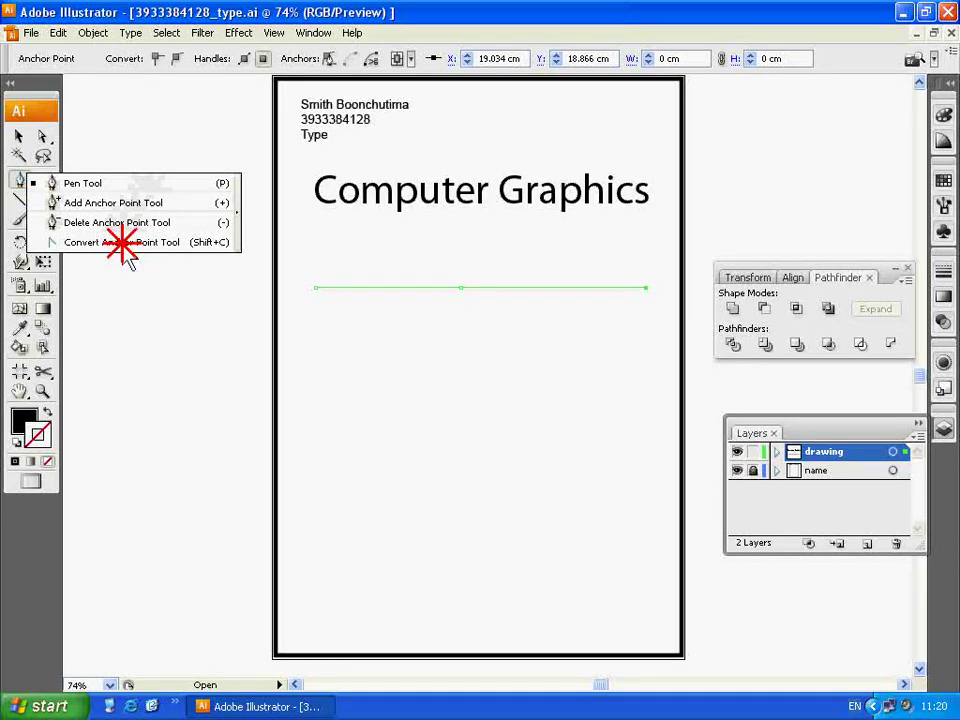
click(127, 252)
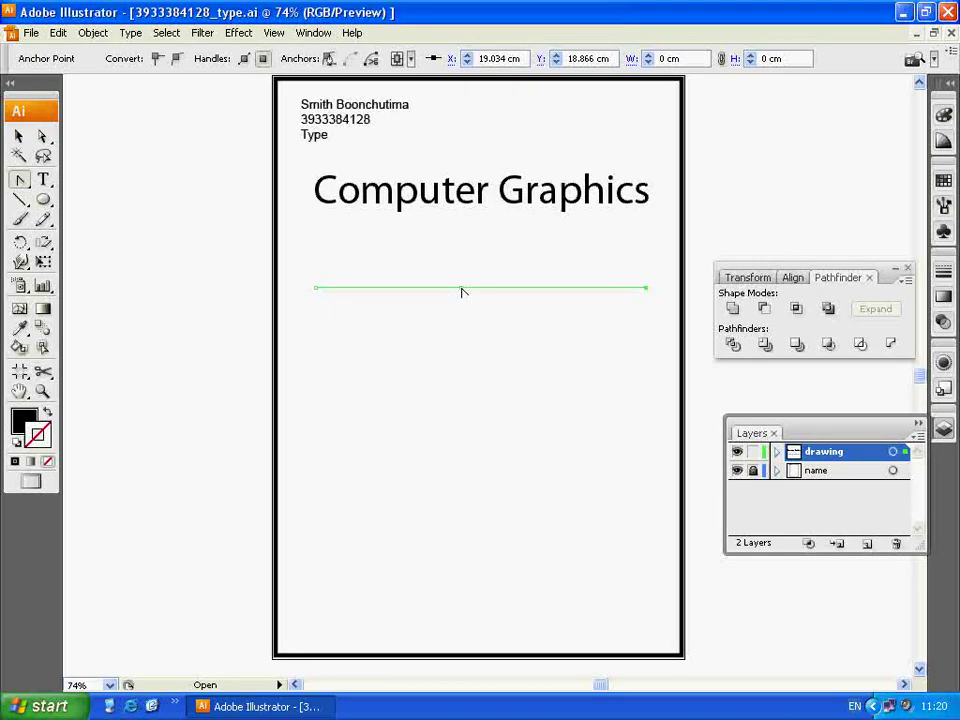
click(462, 290)
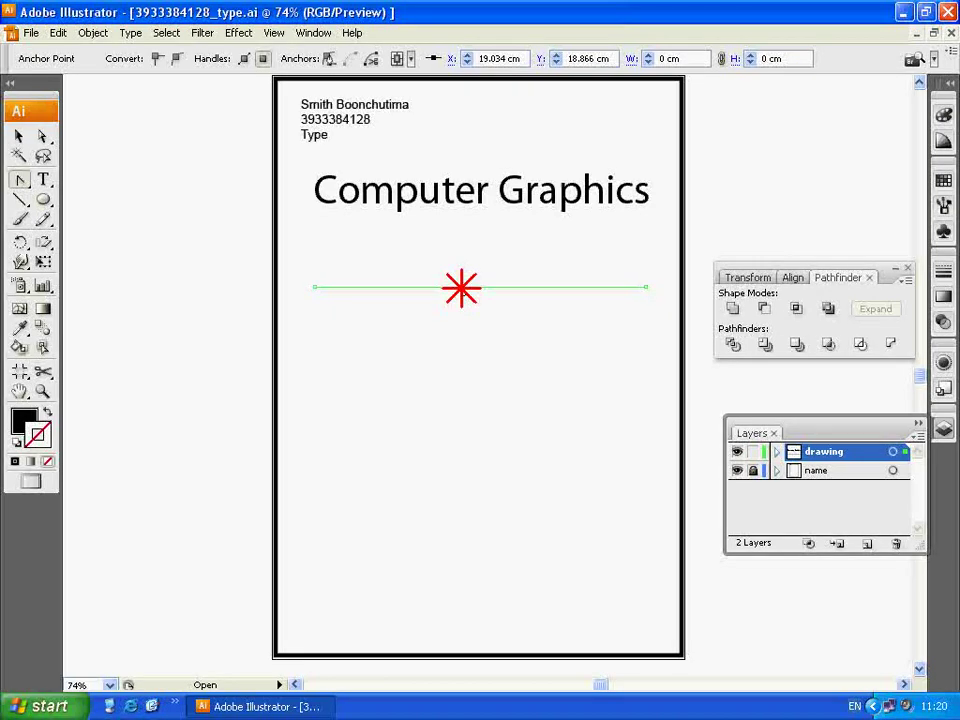
drag(462, 290, 547, 318)
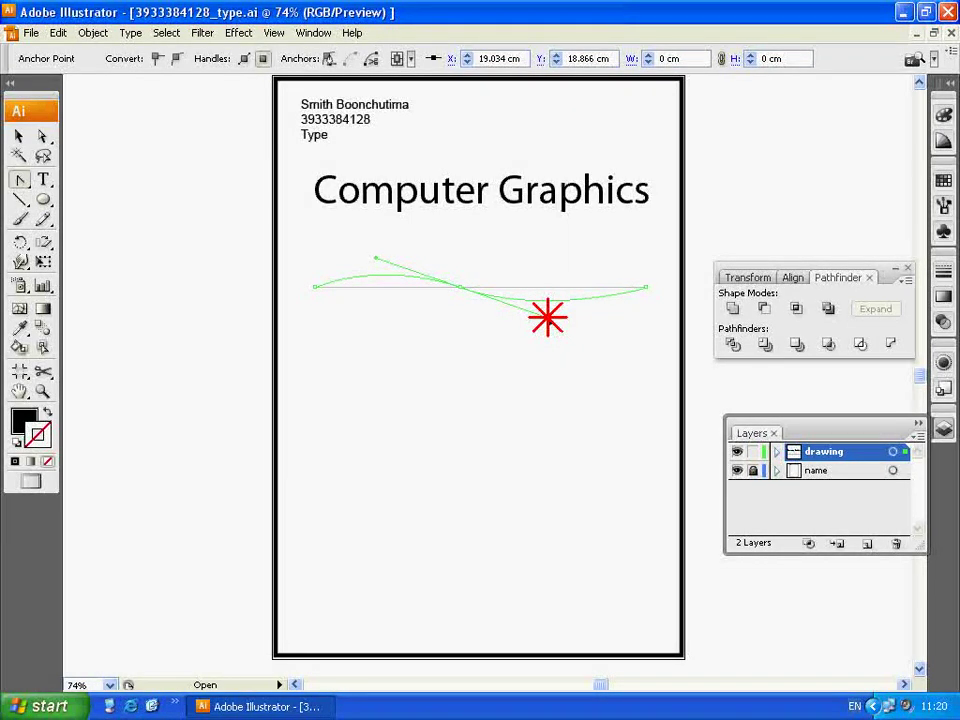
mouse_move(547, 318)
mouse_down()
mouse_move(474, 289)
mouse_move(555, 321)
mouse_up()
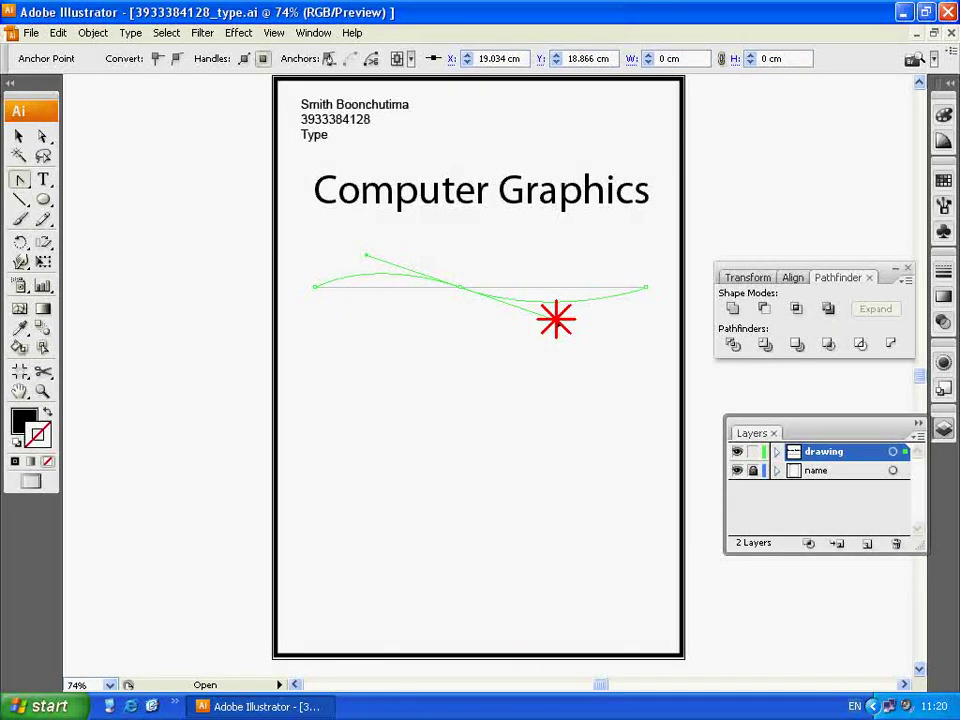
drag(556, 320, 557, 321)
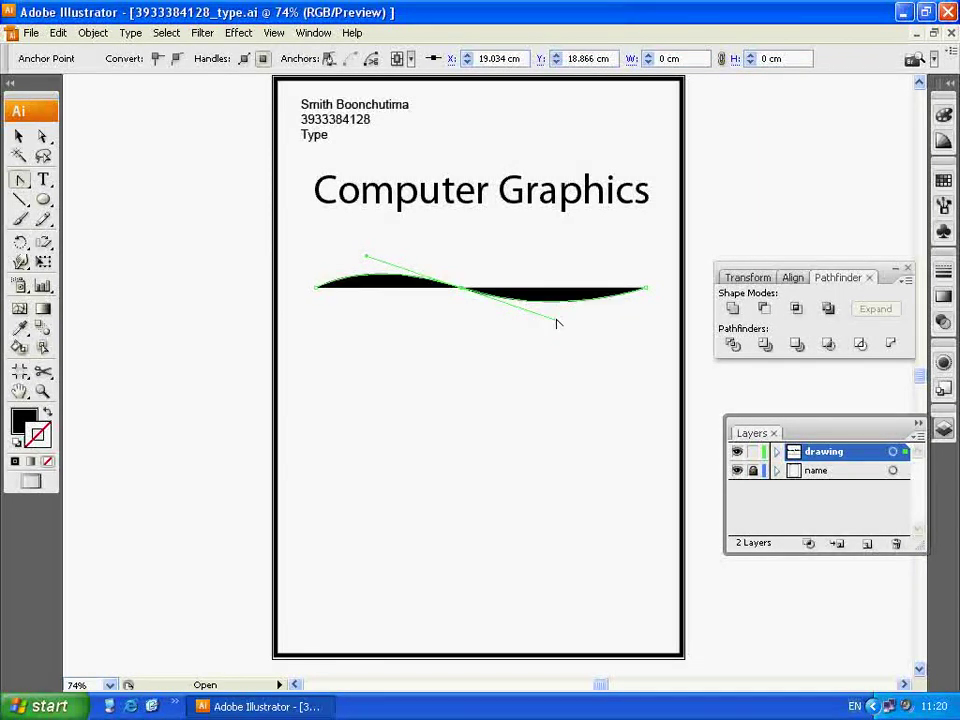
click(40, 180)
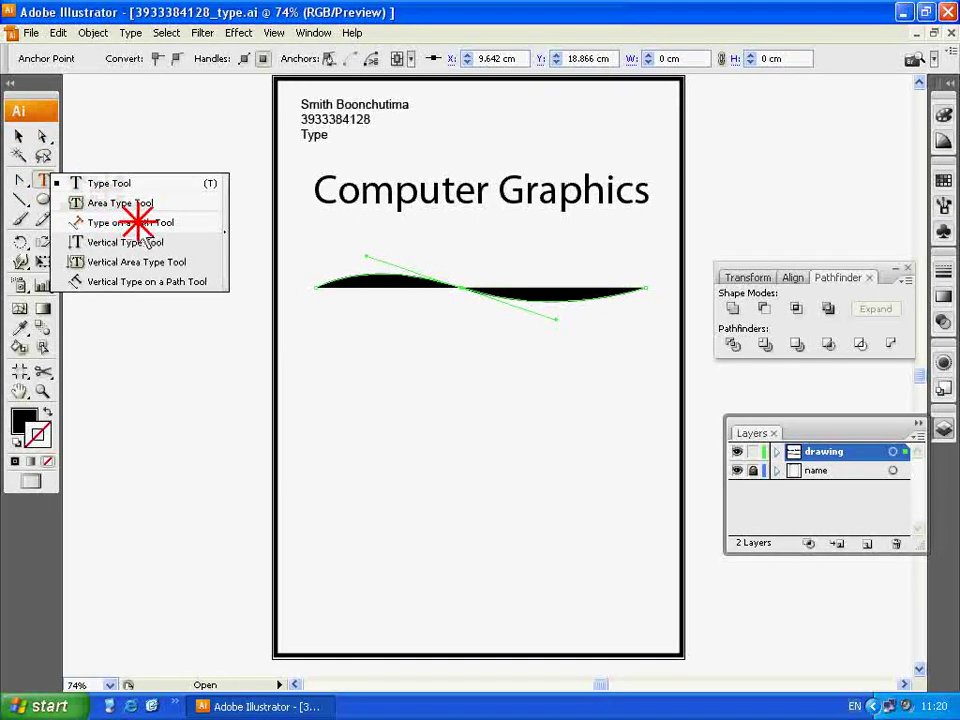
- Type 'Computer Graphics' along the wavy path with Type on a Path, then select all of it
drag(77, 222, 138, 218)
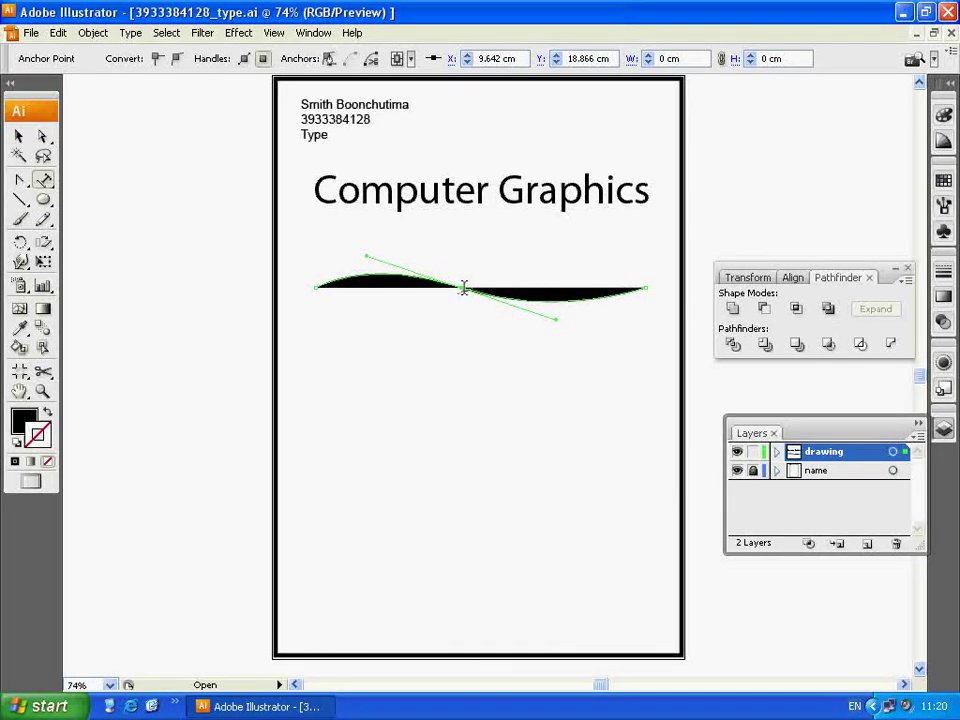
click(316, 285)
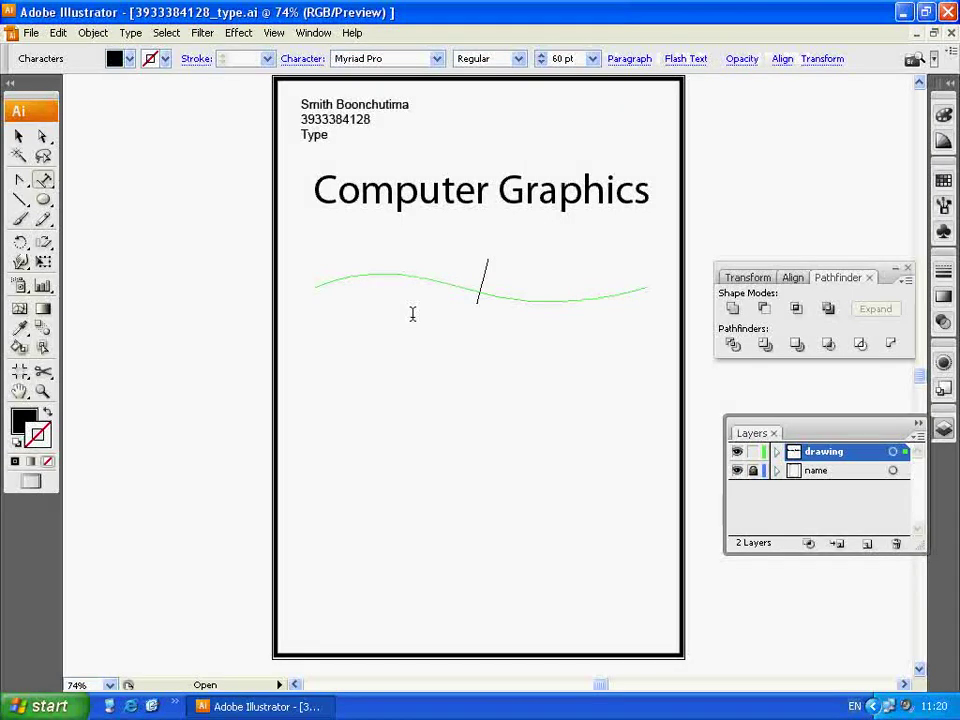
text(C)
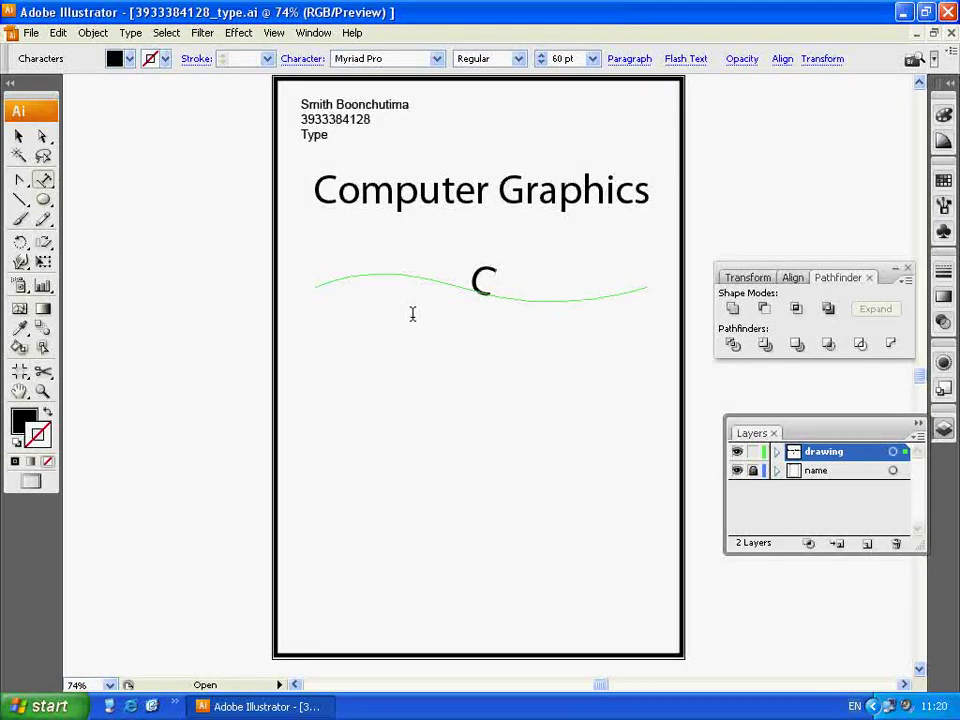
text(omputer)
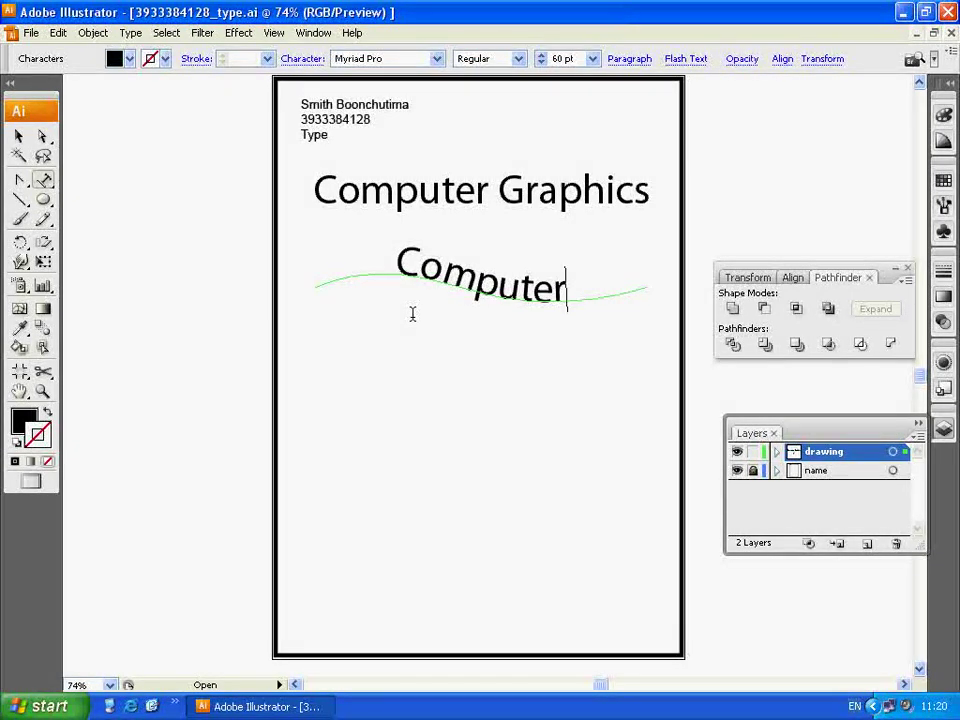
text( Graphics)
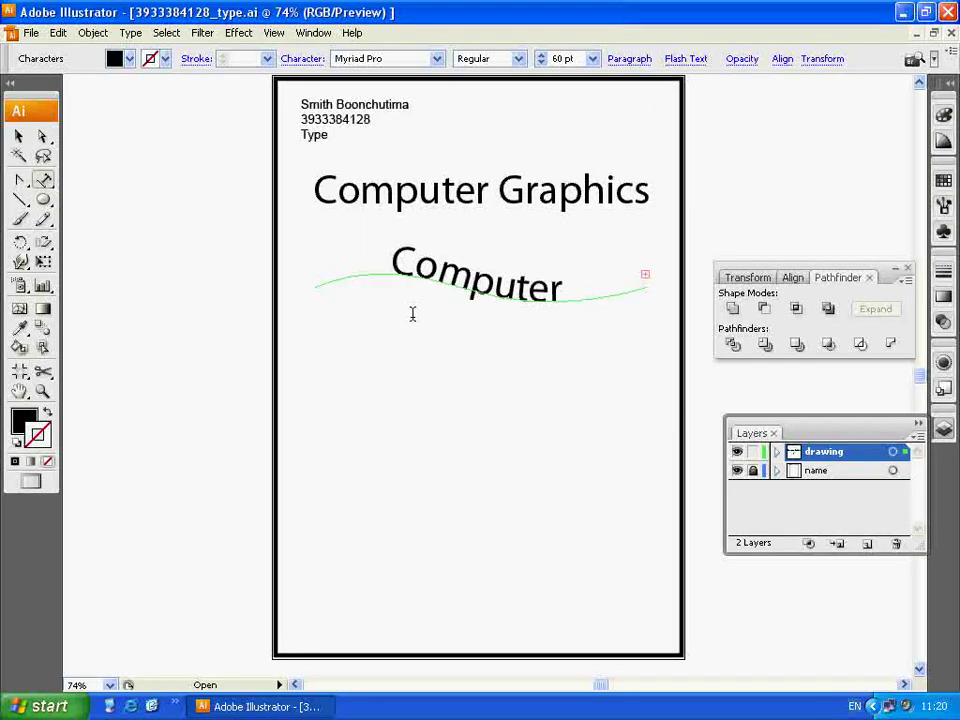
key(BackSpace)
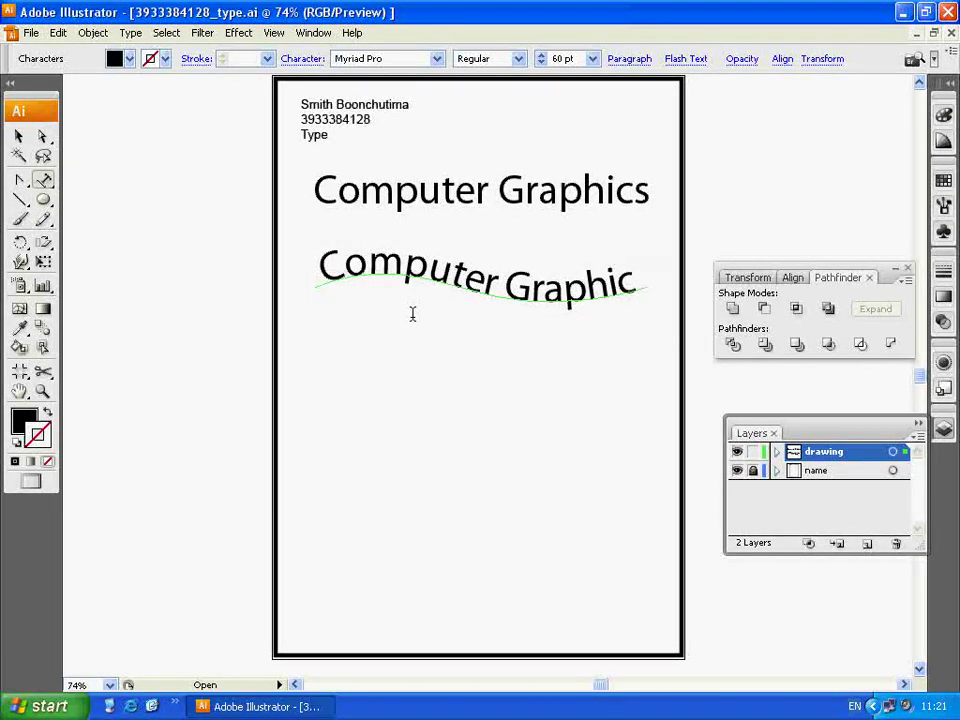
text(s)
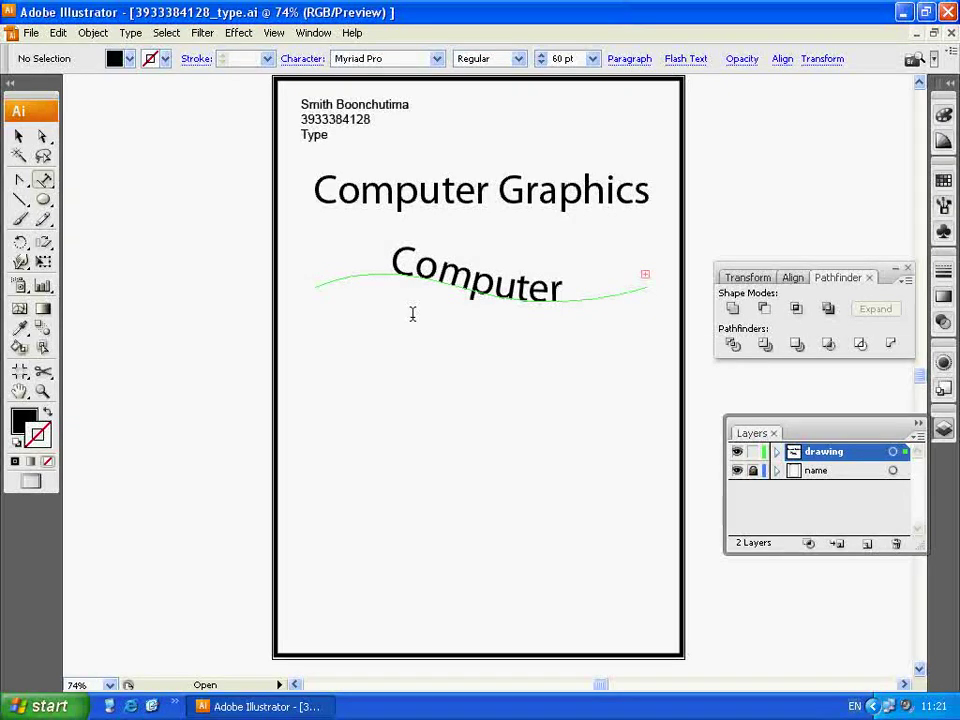
key(ctrl+z)
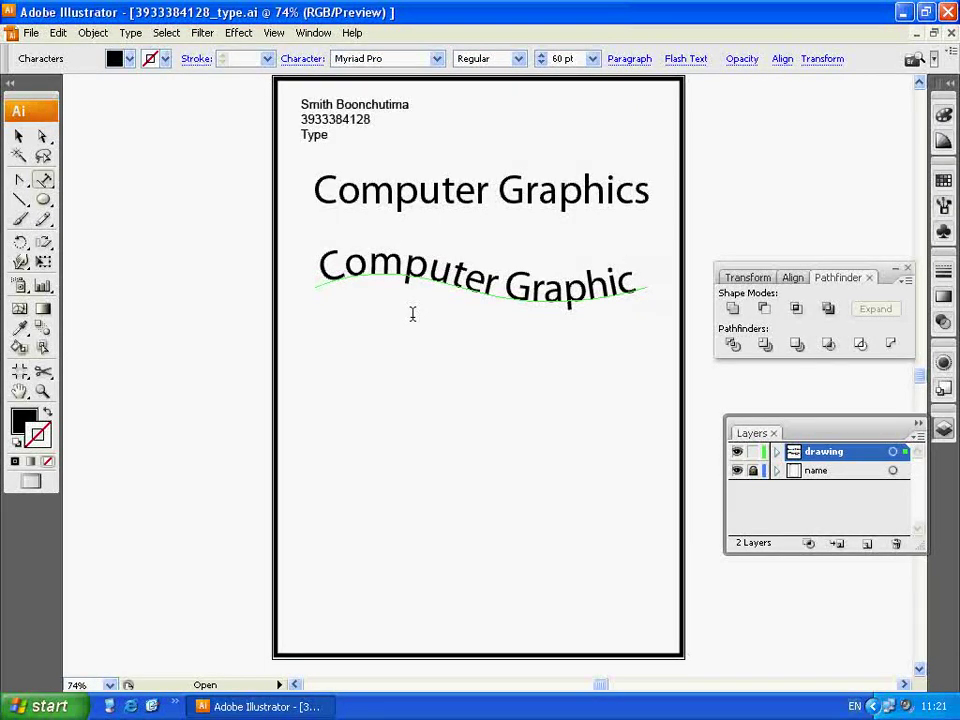
key(ctrl+shift+z)
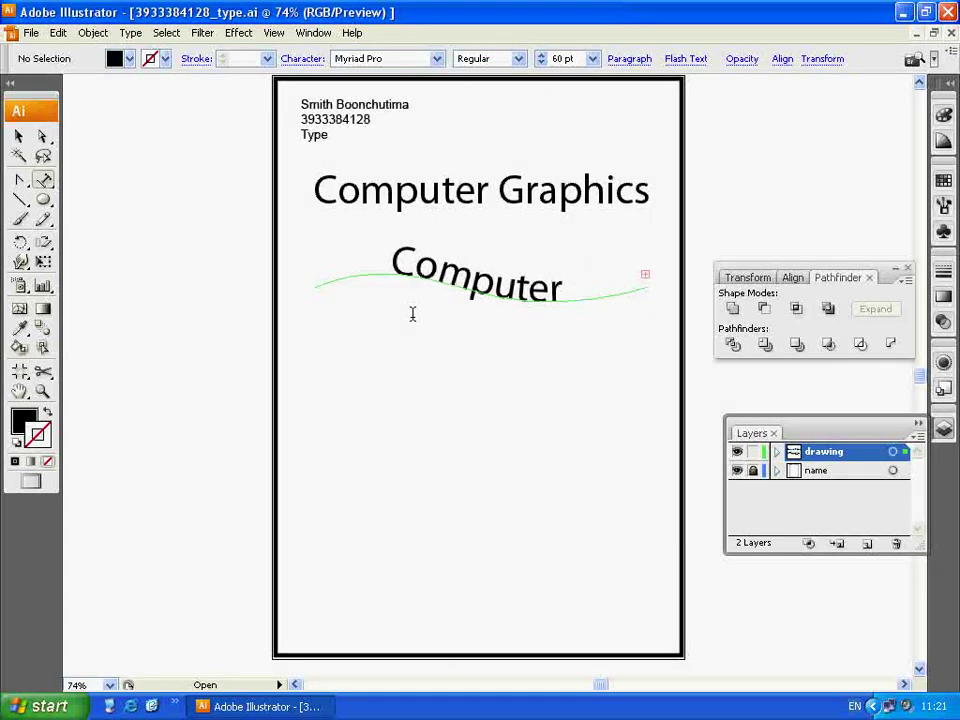
key(ctrl+a)
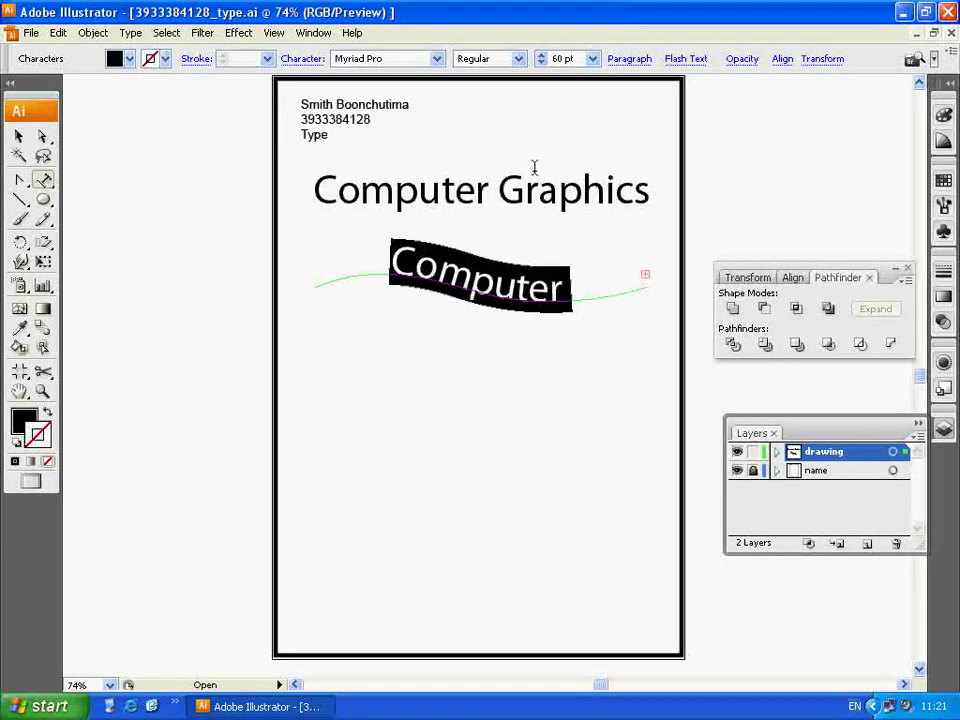
- Shrink the path text to 48 pt and reselect it
click(593, 60)
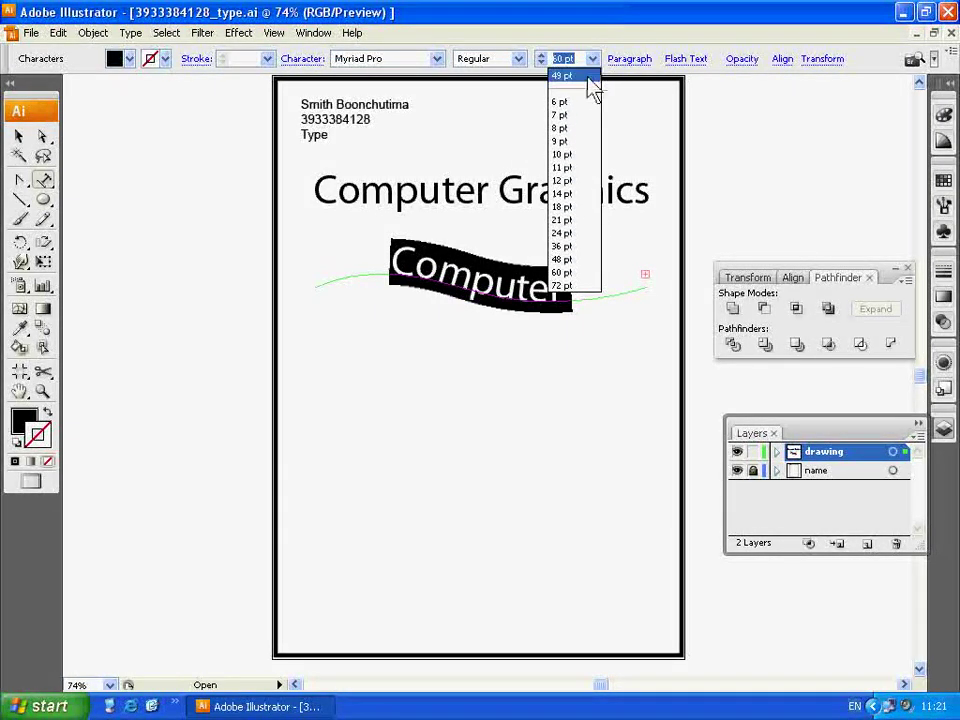
click(566, 259)
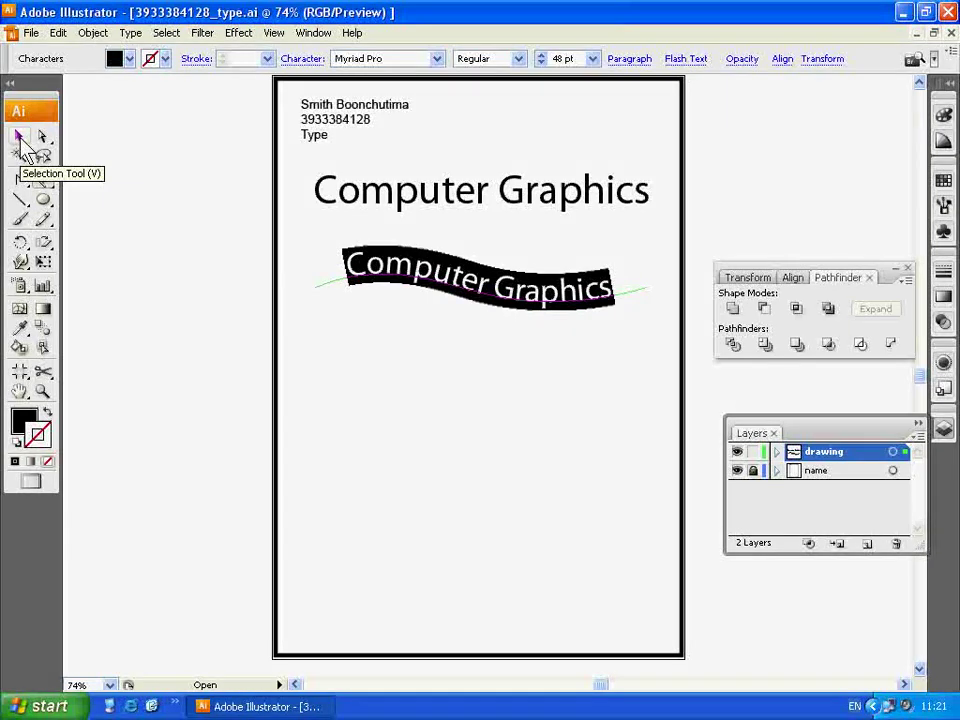
click(19, 136)
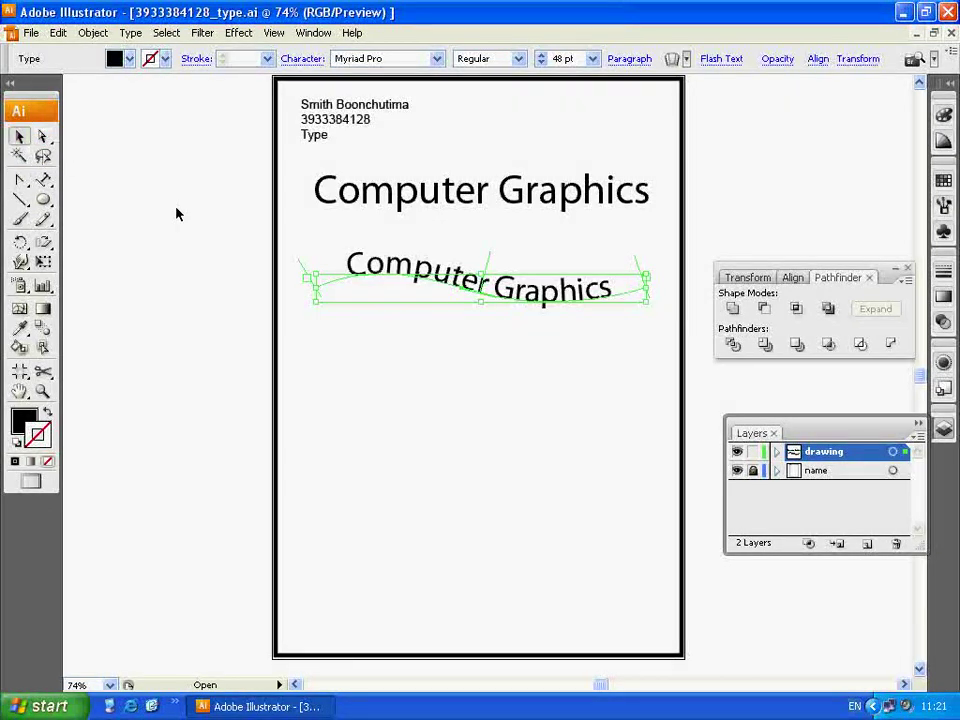
click(533, 393)
click(507, 276)
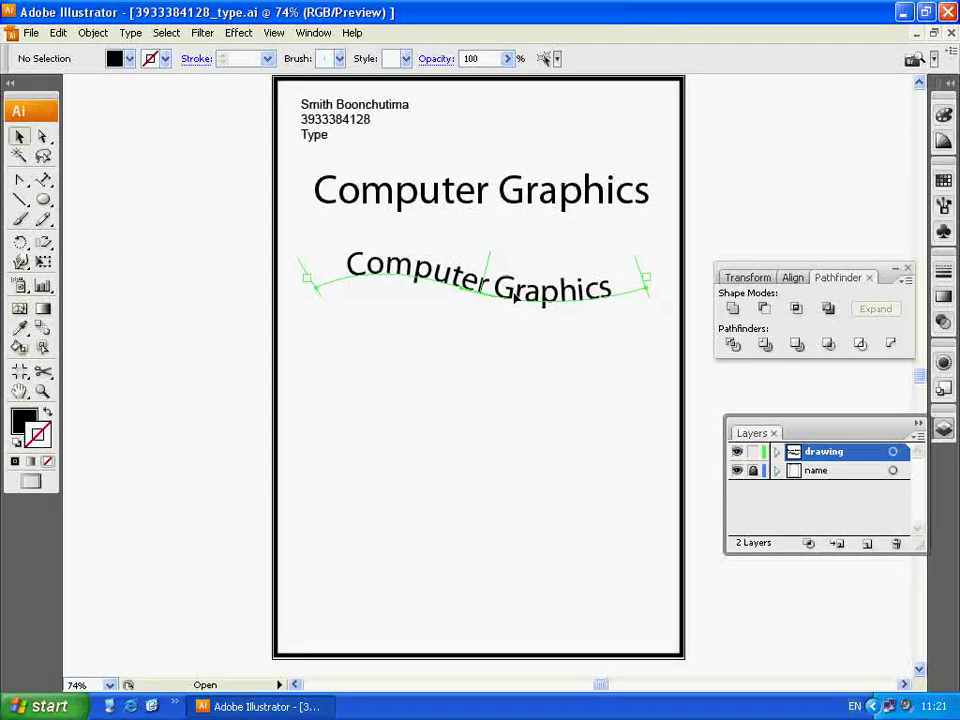
- Step the path text size up to 59 pt so both words fit, then deselect
click(541, 55)
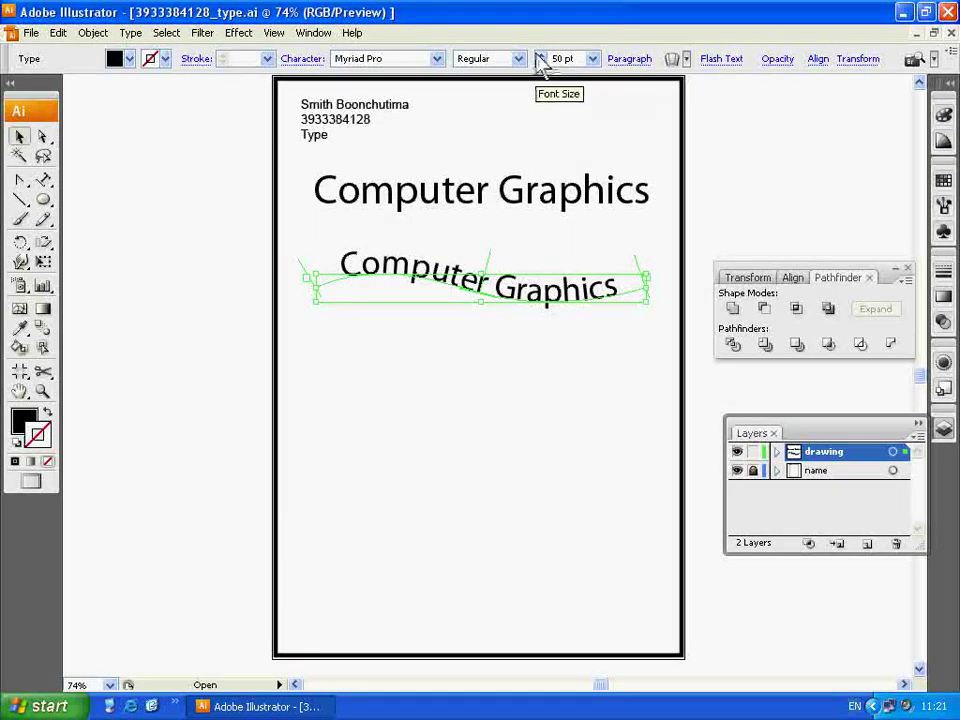
click(541, 55)
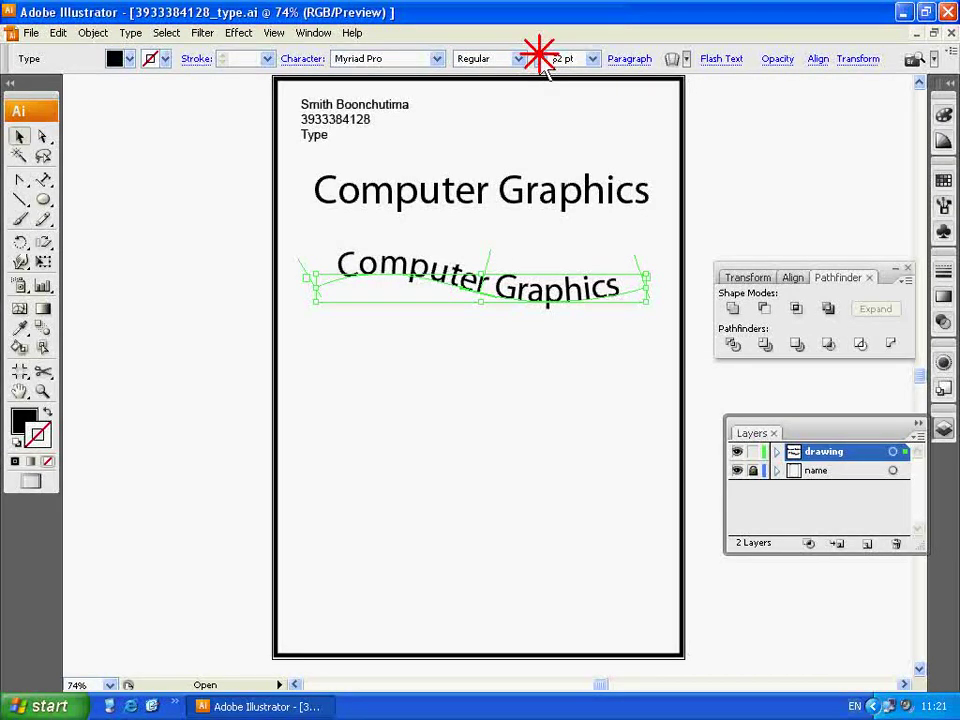
click(541, 55)
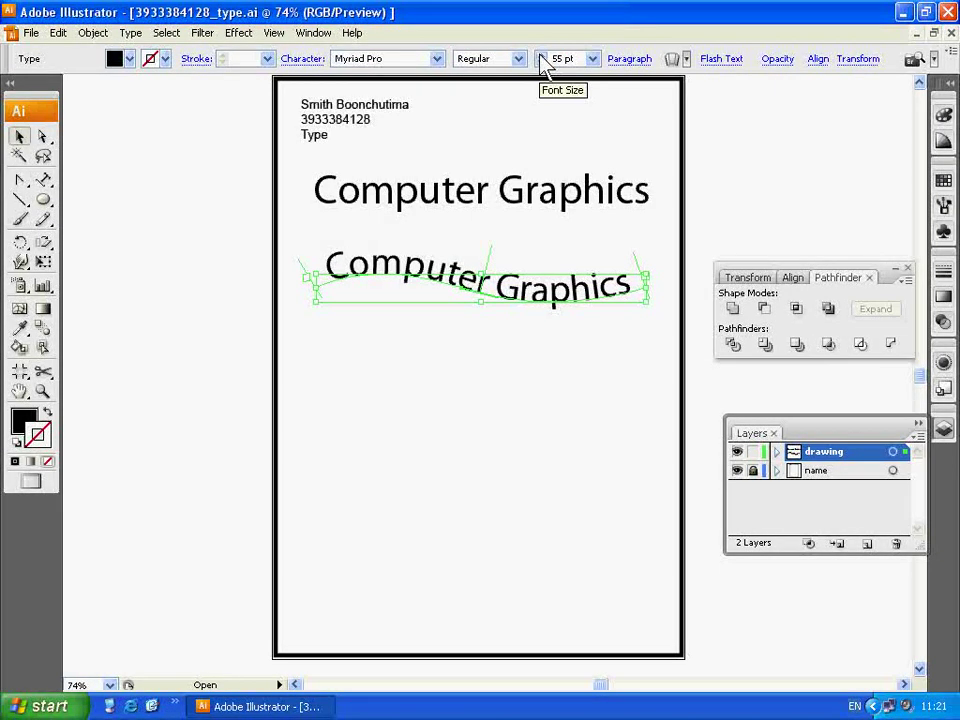
click(541, 55)
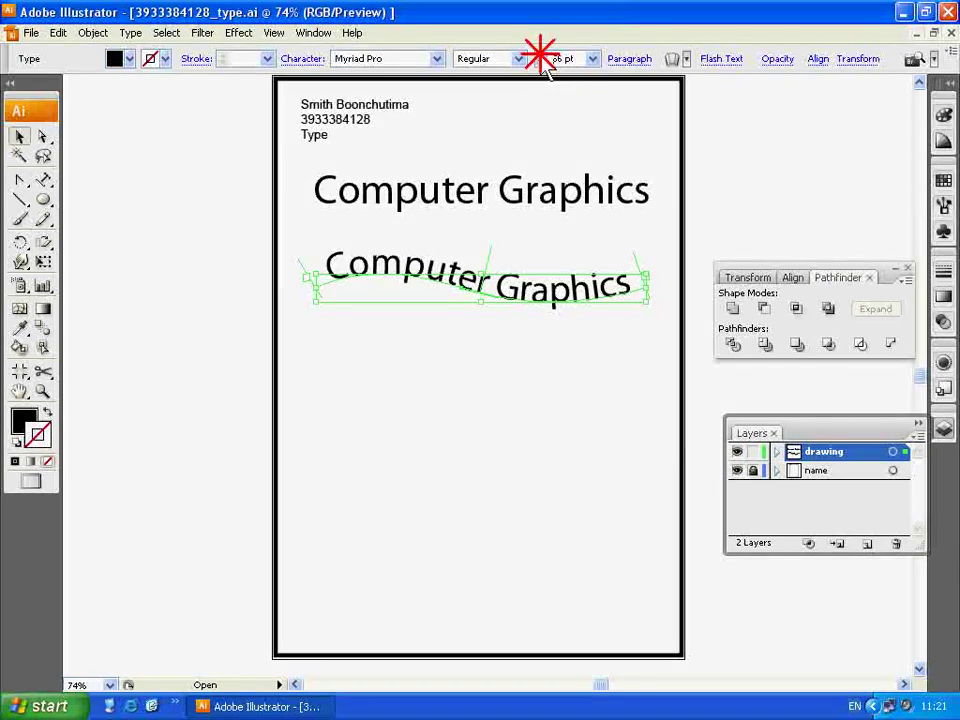
click(541, 55)
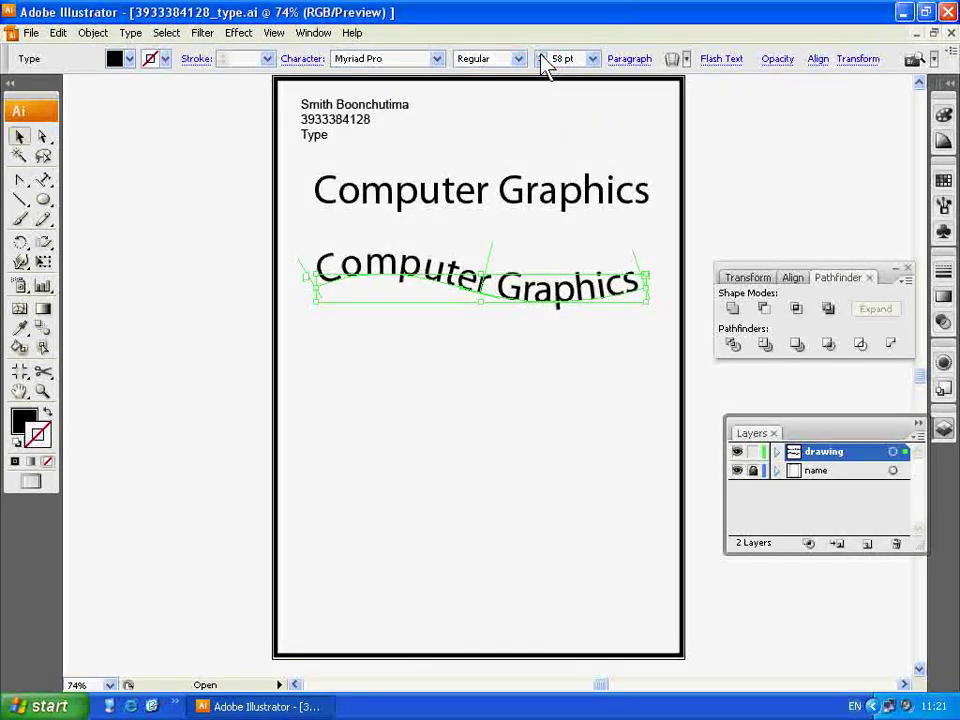
click(541, 55)
click(541, 62)
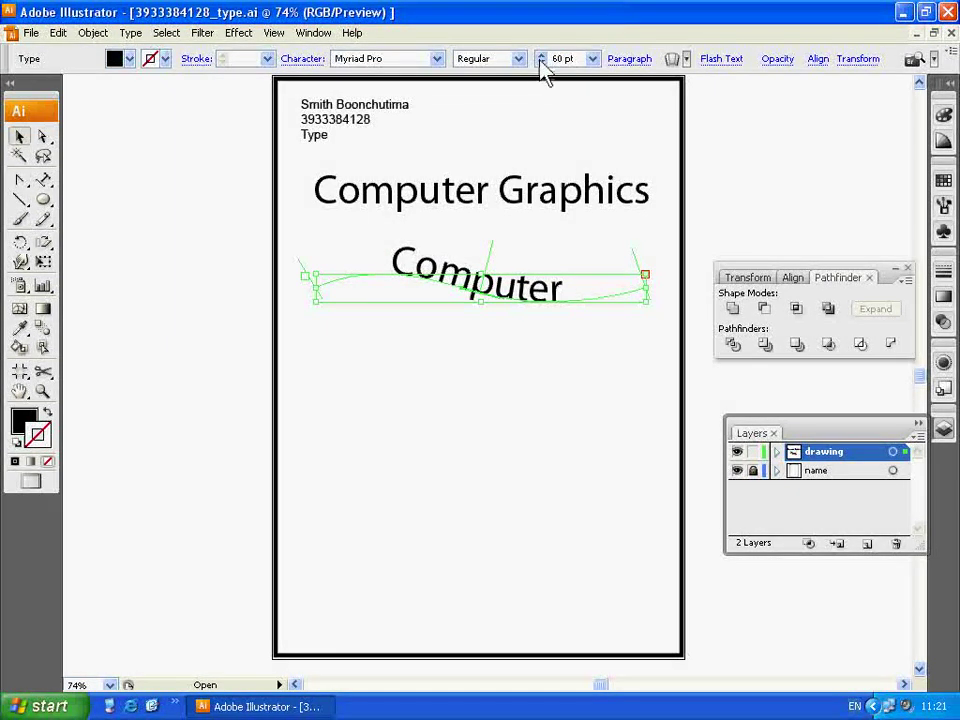
click(553, 377)
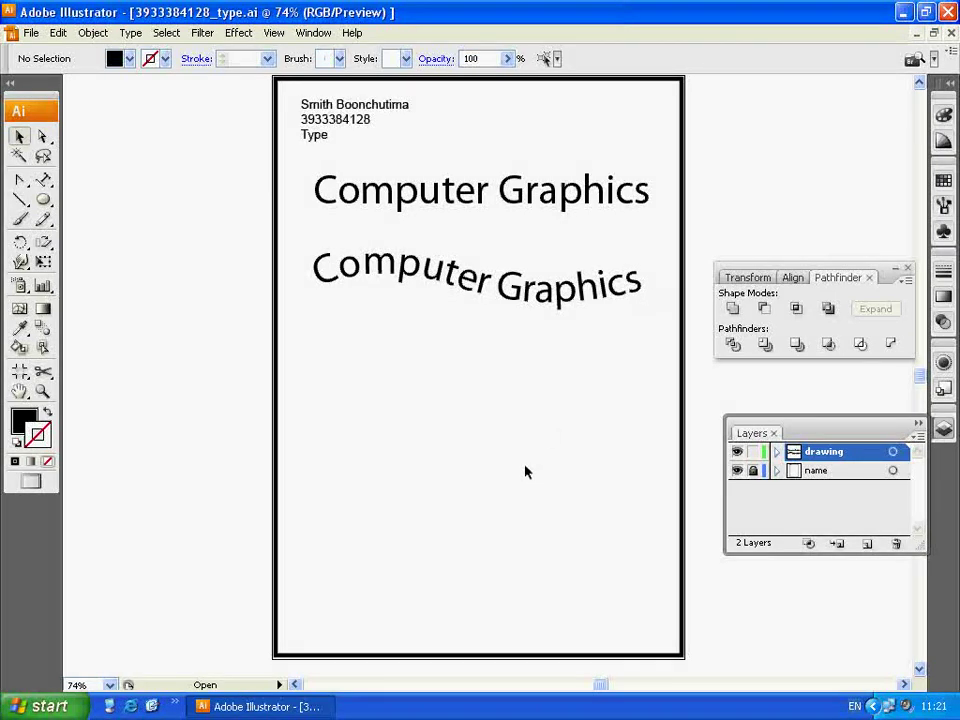
- Move the curved text and the straight Computer Graphics heading lower on the page
click(515, 401)
drag(497, 300, 500, 331)
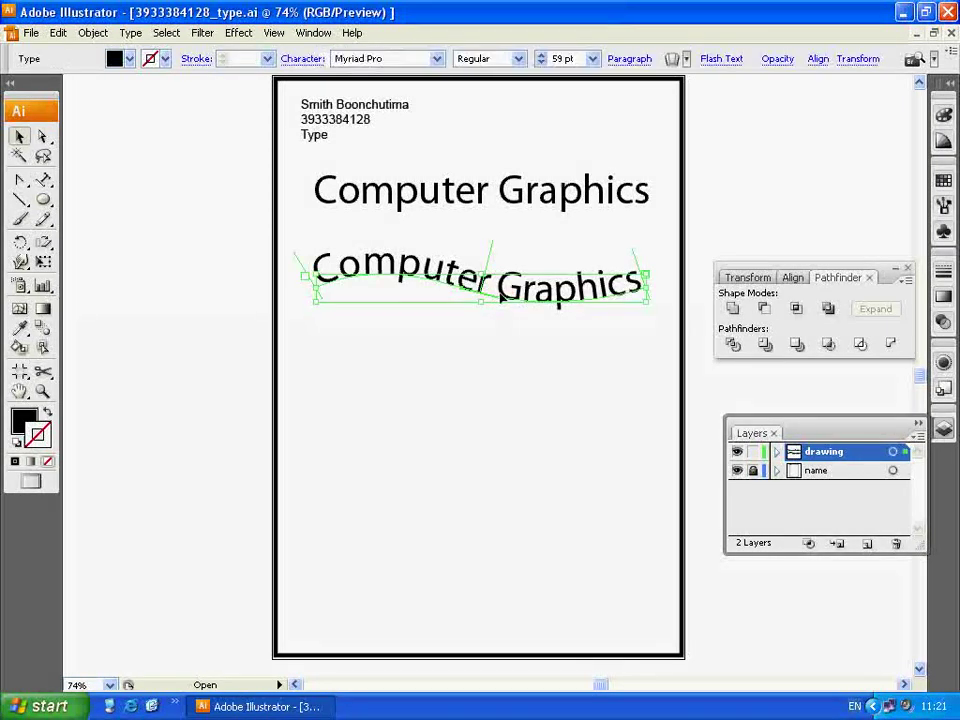
click(506, 205)
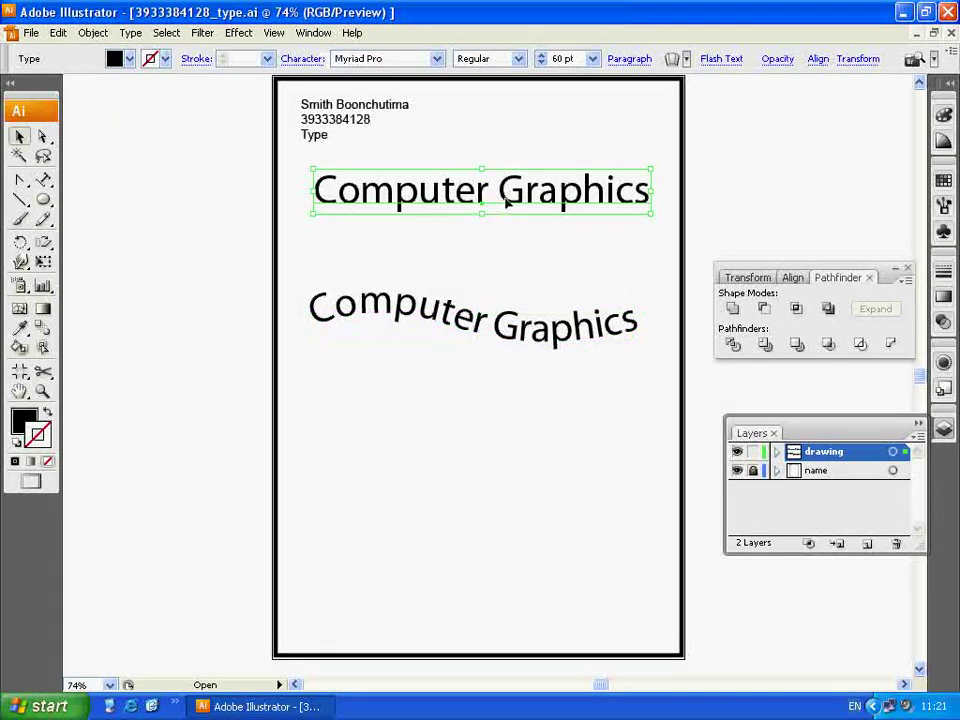
drag(504, 200, 500, 225)
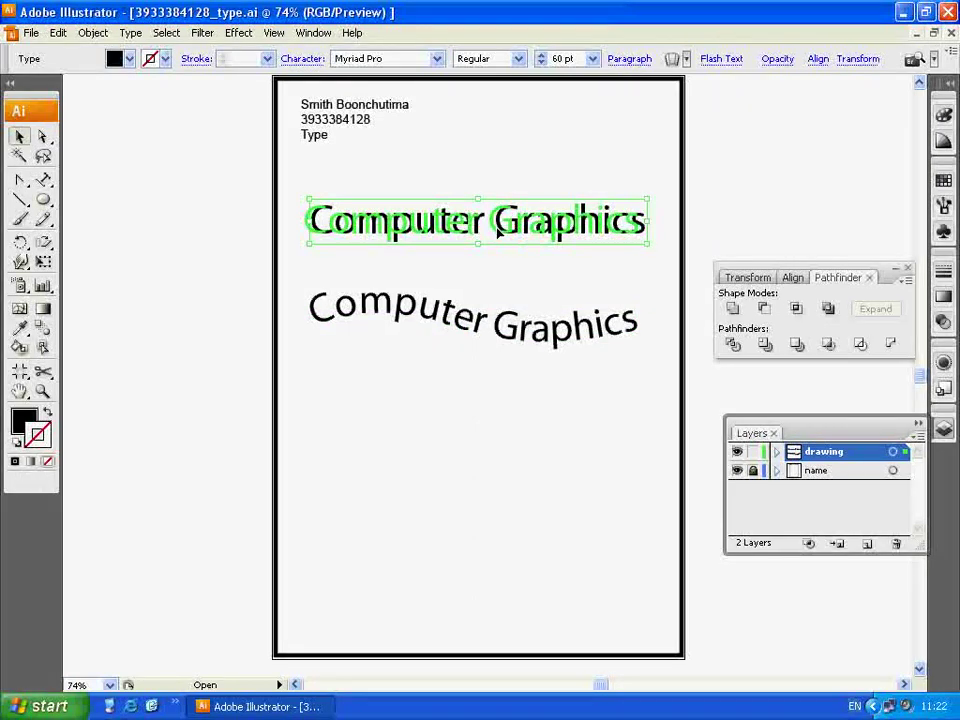
click(302, 368)
- Draw a black circle at the lower left and Alt-drag an identical copy to its right
click(44, 204)
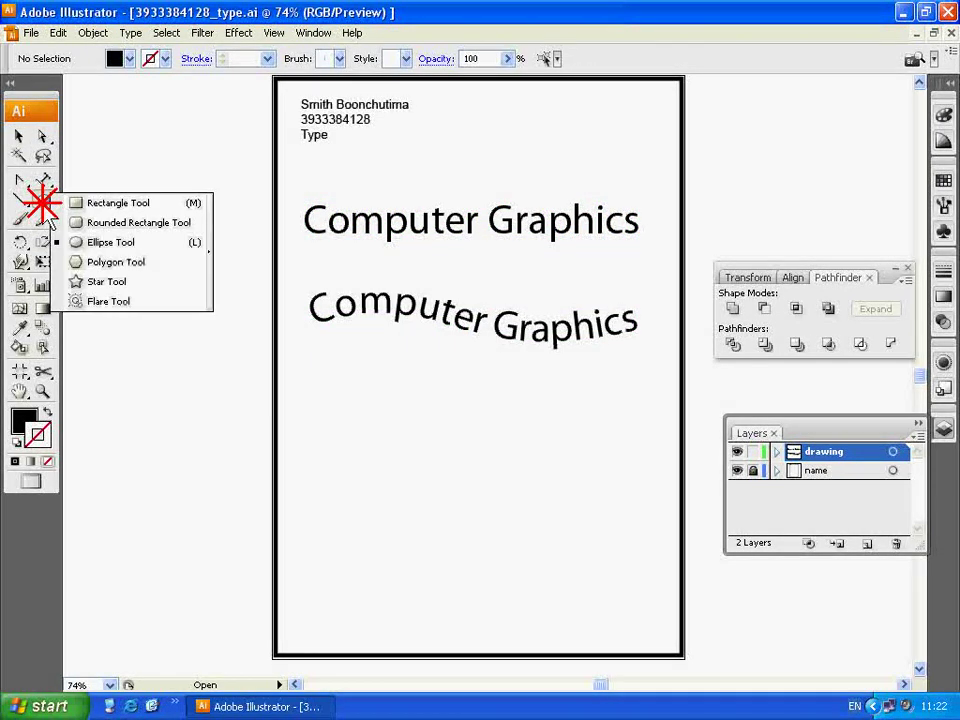
mouse_move(42, 204)
mouse_down()
mouse_move(104, 242)
mouse_move(104, 261)
mouse_move(94, 240)
mouse_up()
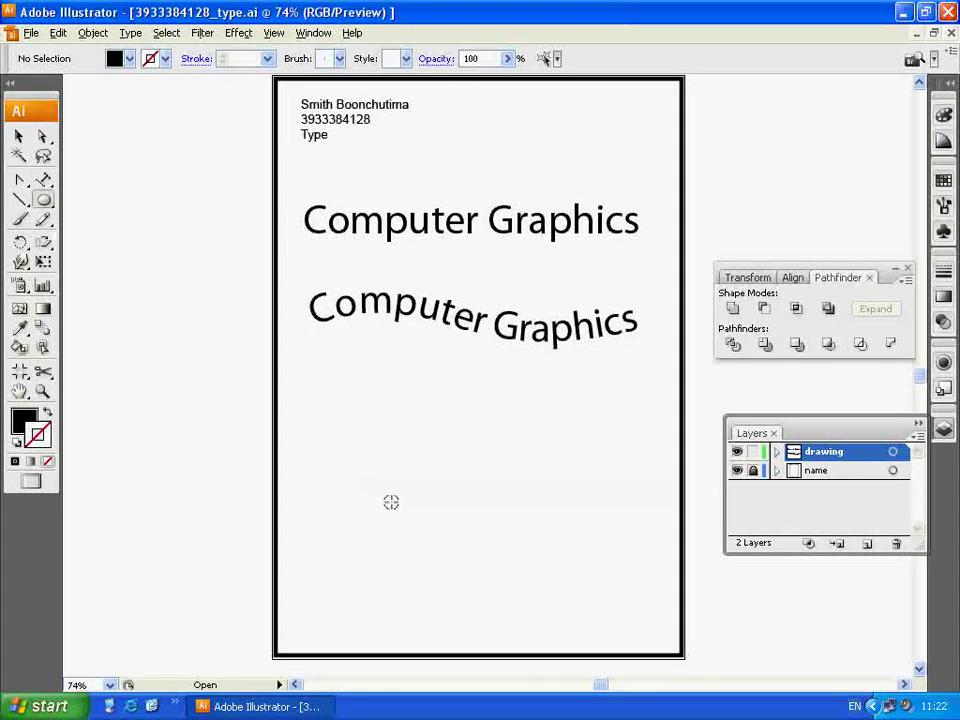
drag(390, 501, 327, 433)
click(20, 140)
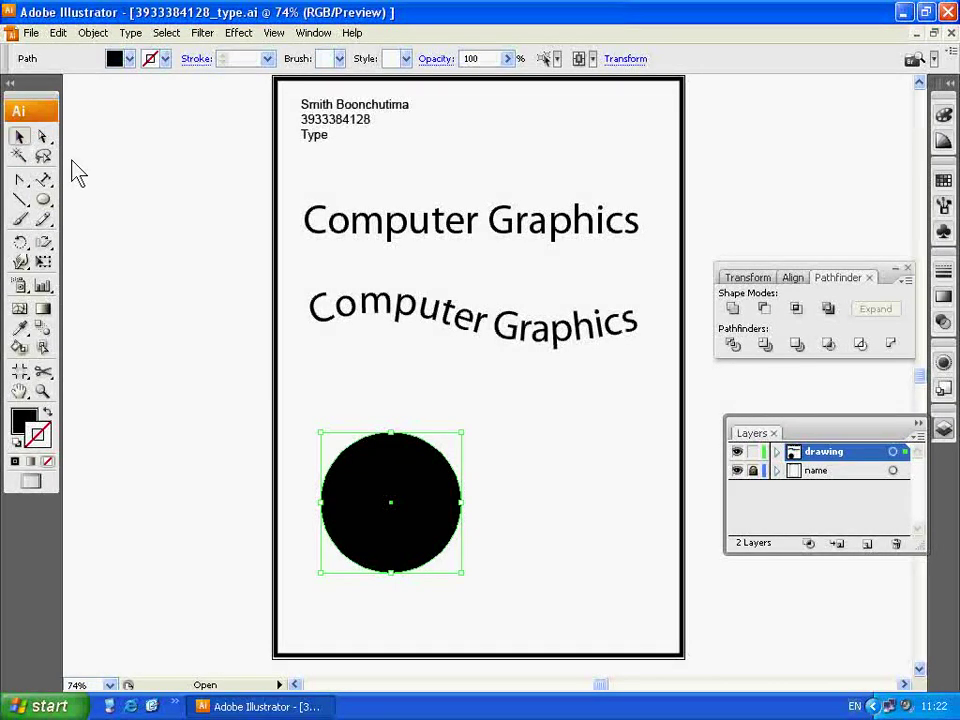
click(418, 510)
drag(420, 519, 594, 521)
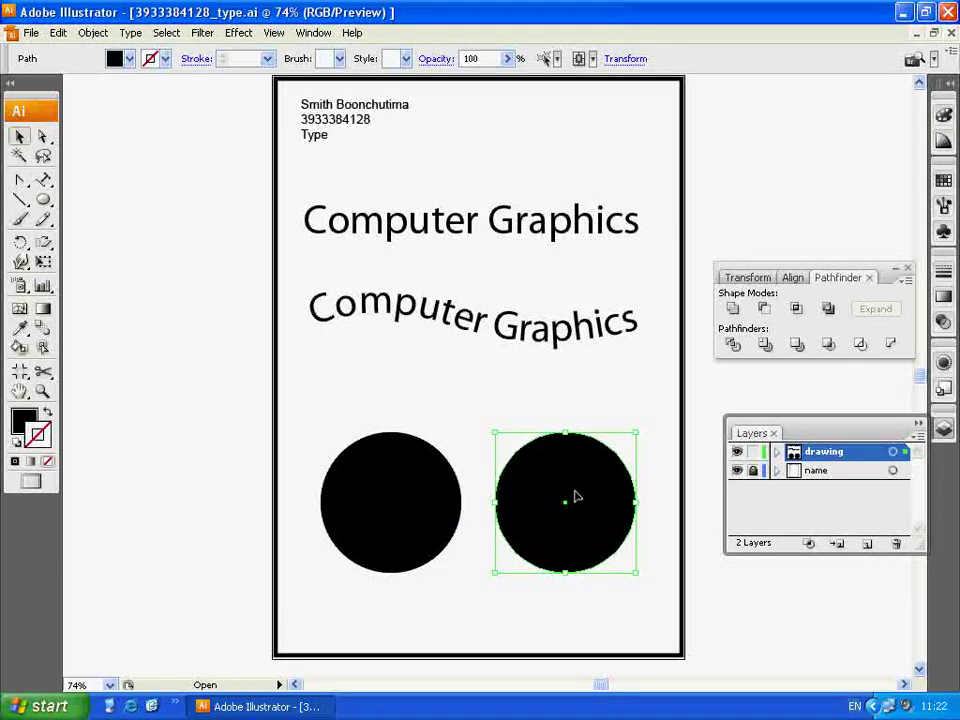
click(519, 399)
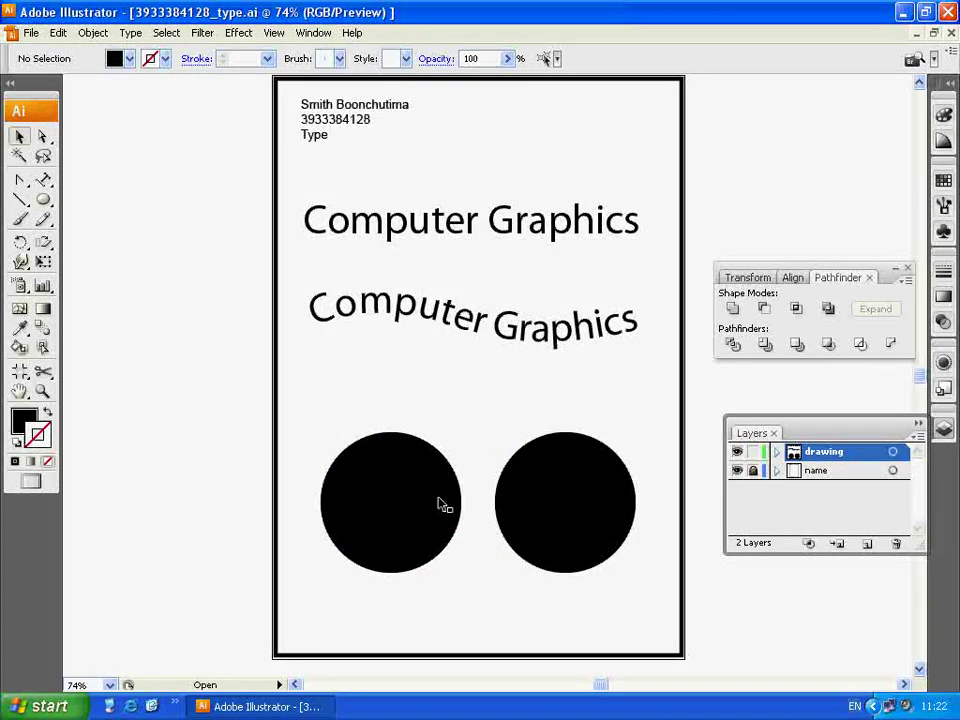
click(42, 181)
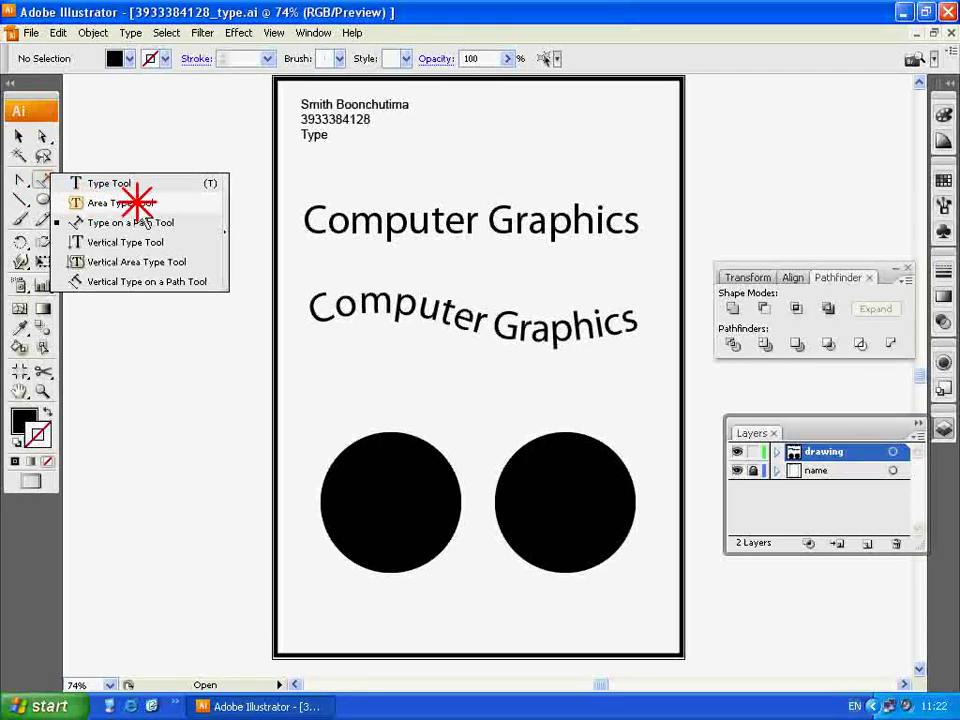
- Type 'computer' inside the left circle with Area Type and set it to 6 pt
click(103, 228)
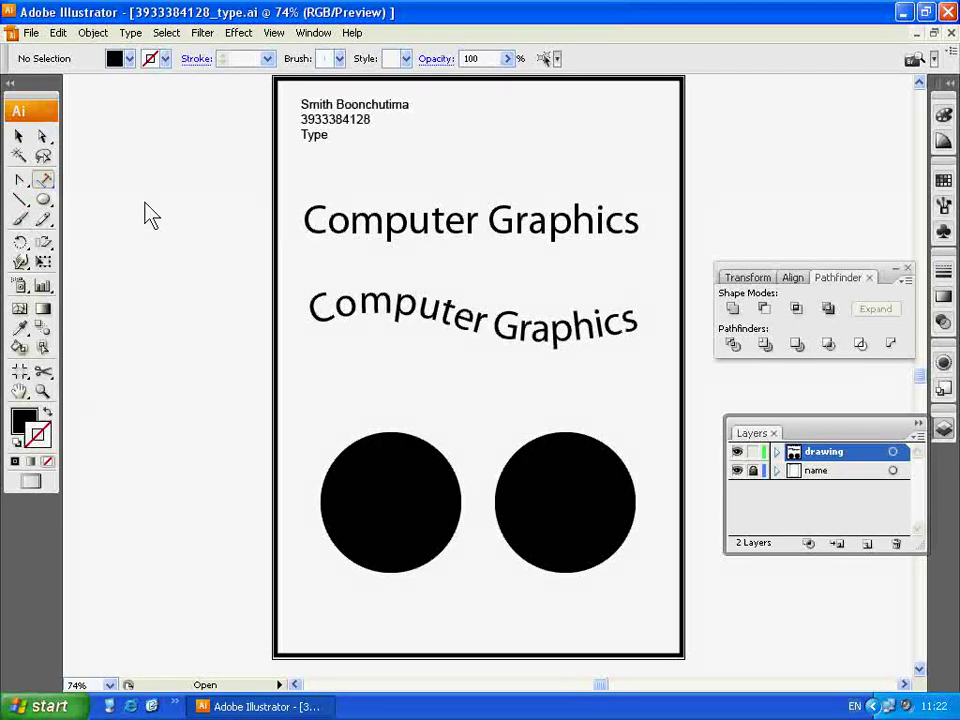
click(390, 437)
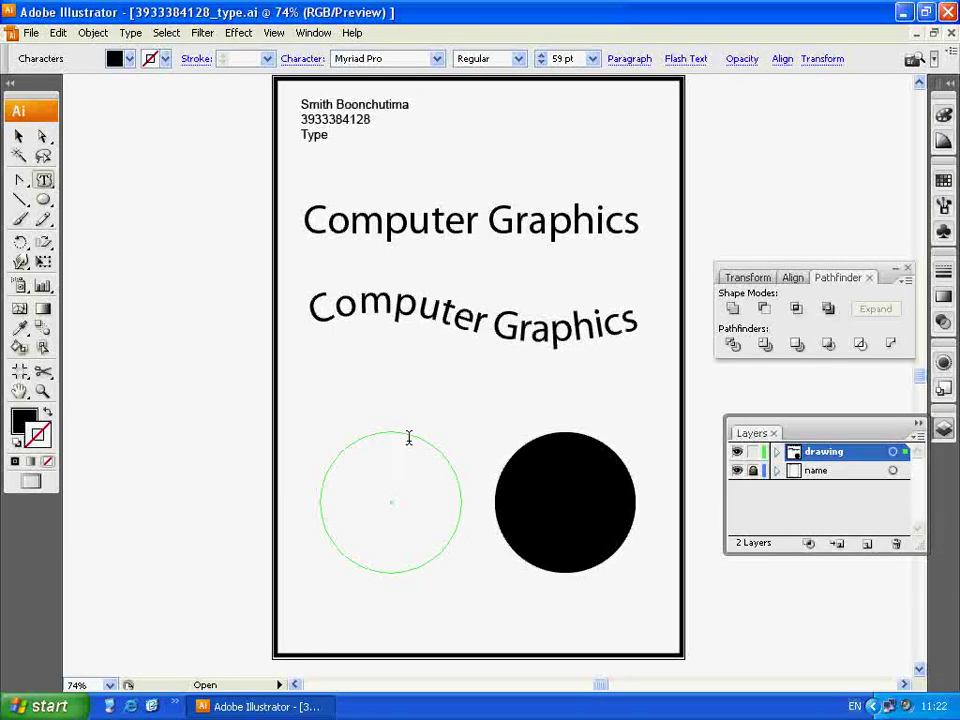
text(cOM)
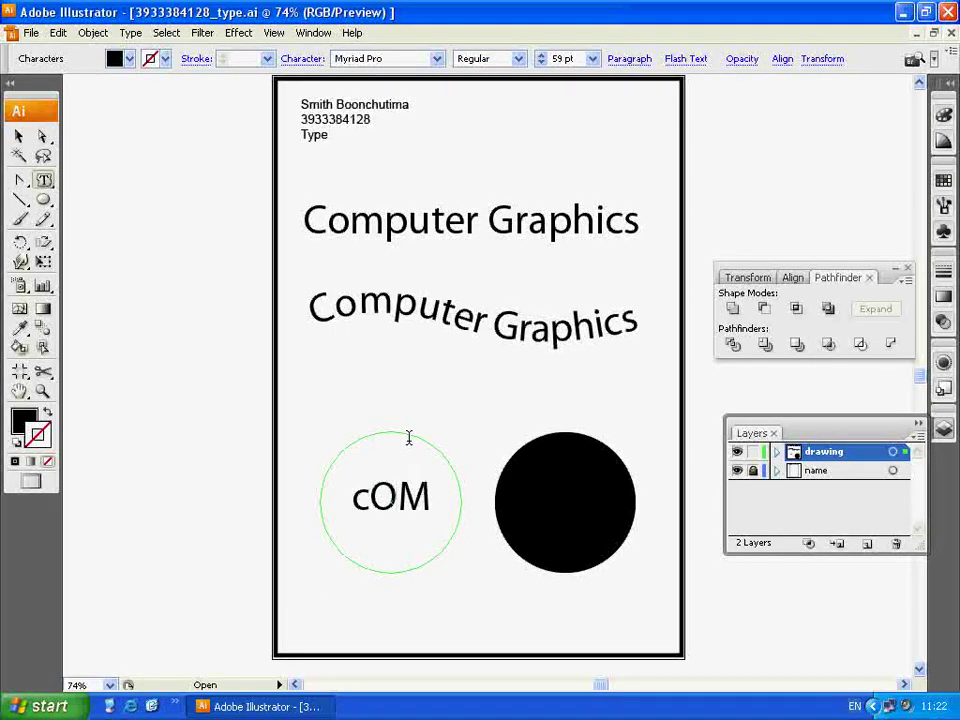
key(BackSpace)
key(BackSpace)
key(BackSpace)
text(com)
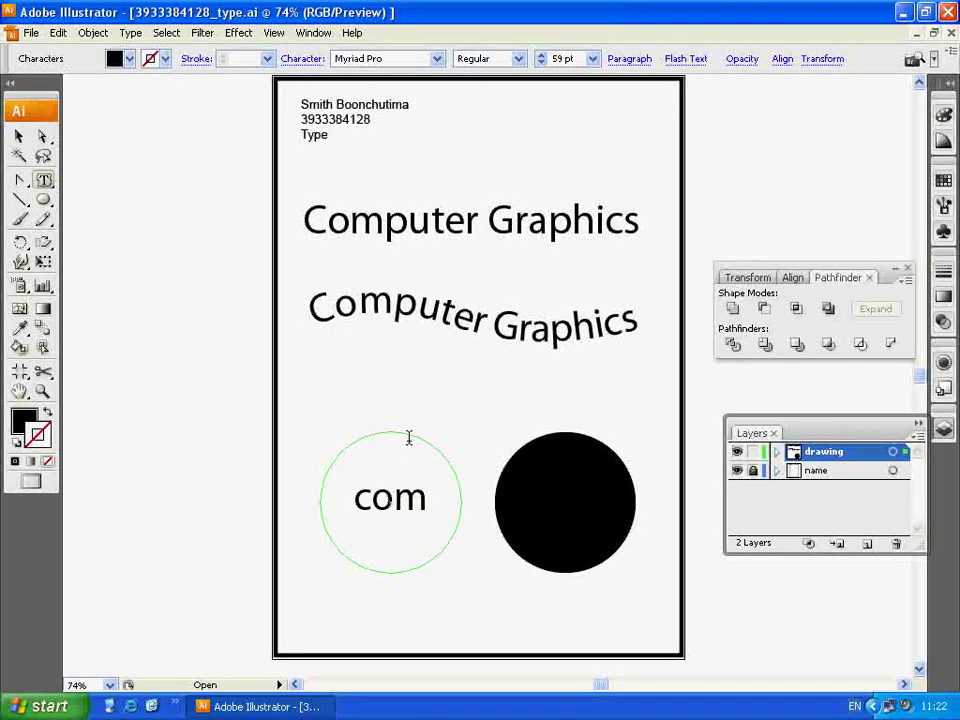
text(puter)
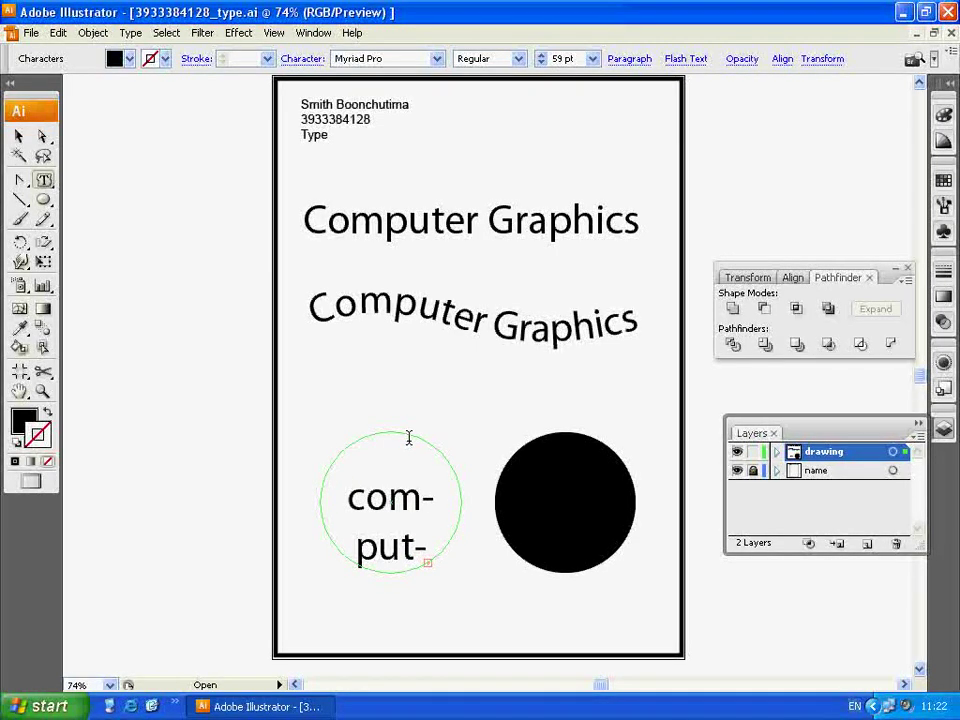
key(ctrl+a)
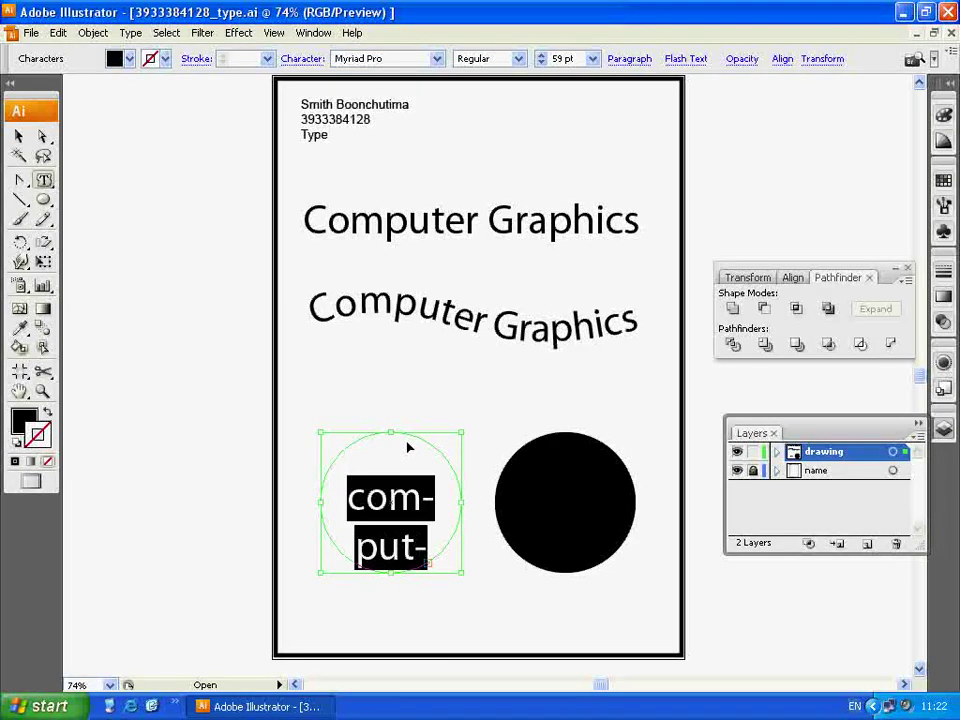
click(592, 58)
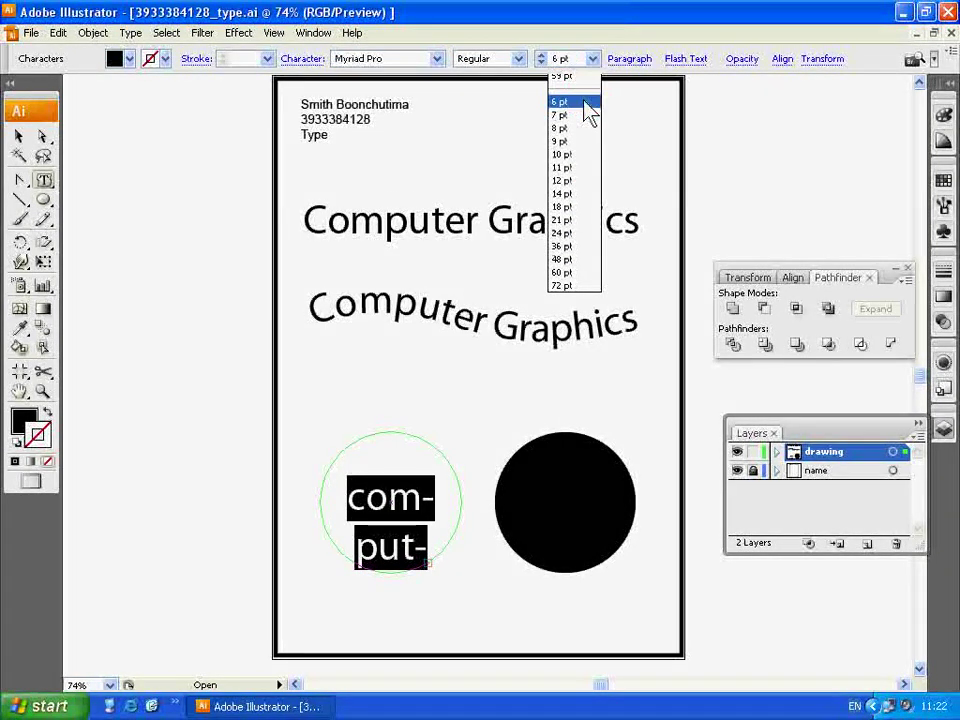
click(585, 103)
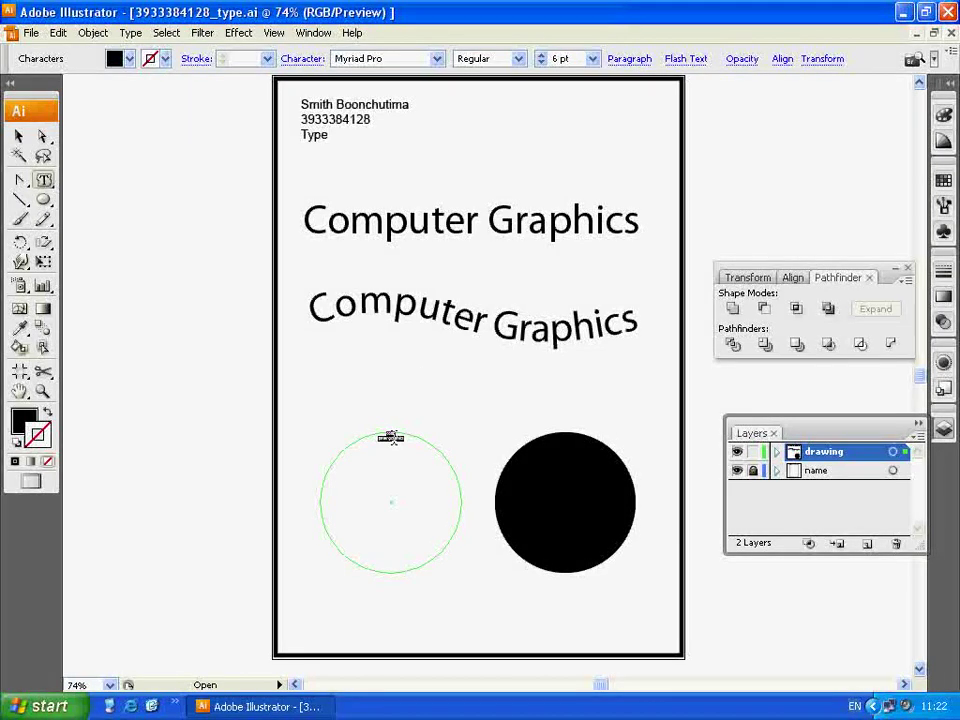
- Zoom in on the left circle to read its hyphenated 6 pt 'com-puter graphics' text
click(43, 392)
drag(297, 400, 516, 604)
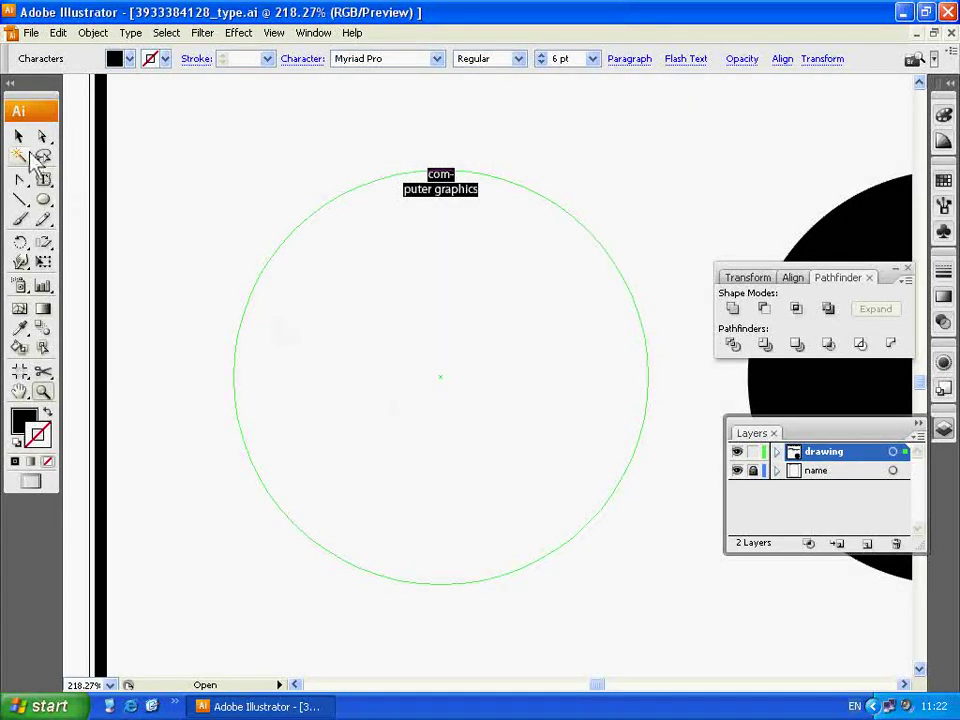
mouse_move(44, 180)
mouse_down()
mouse_move(120, 204)
mouse_move(113, 186)
mouse_up()
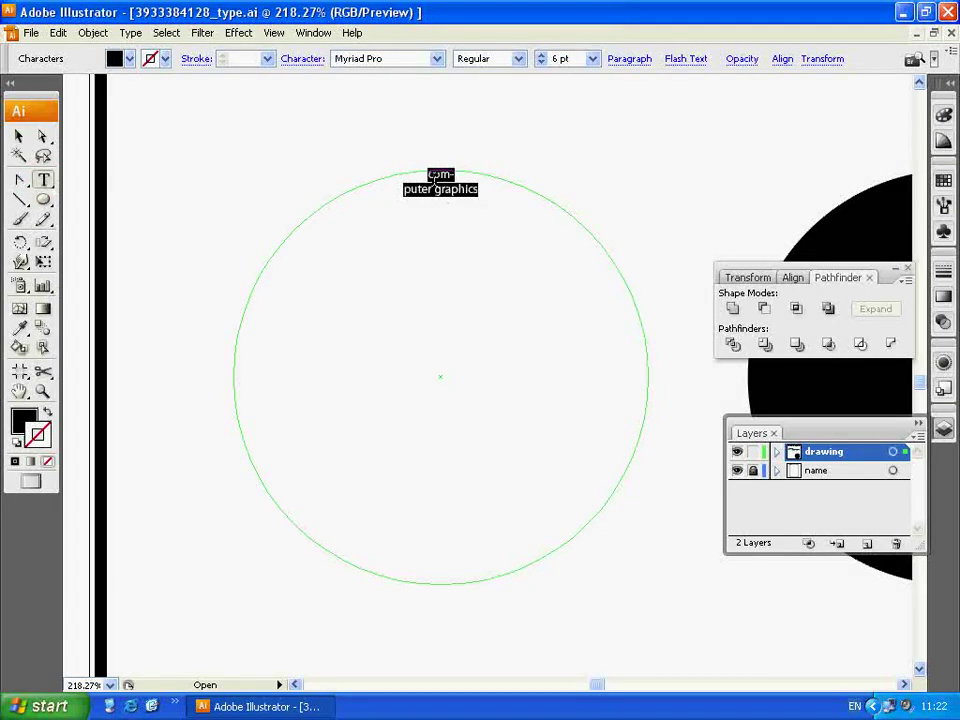
drag(432, 189, 432, 176)
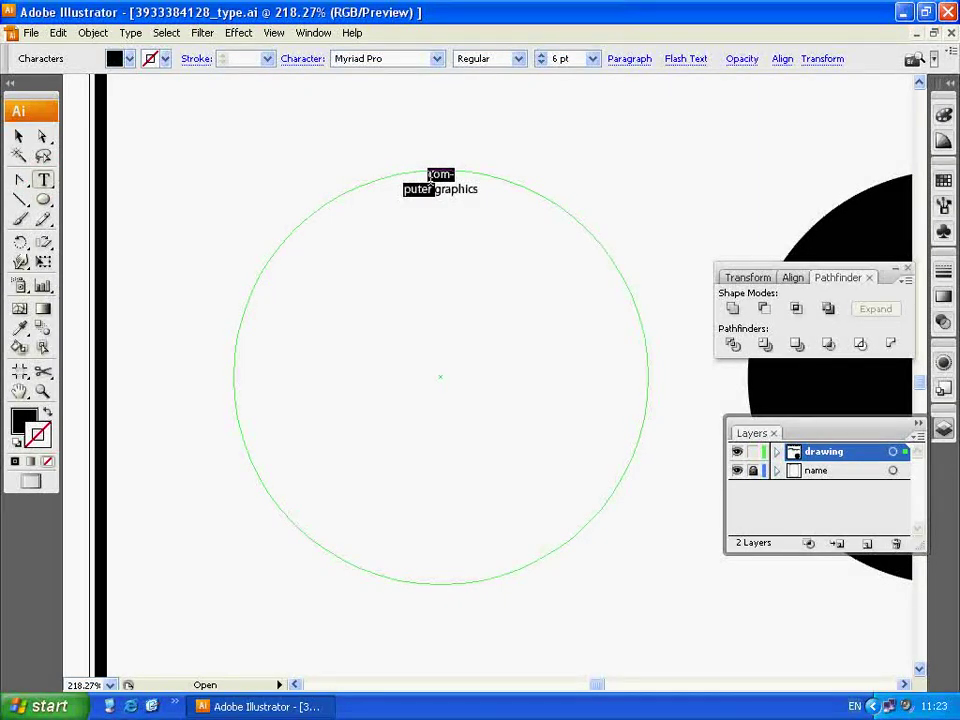
click(430, 180)
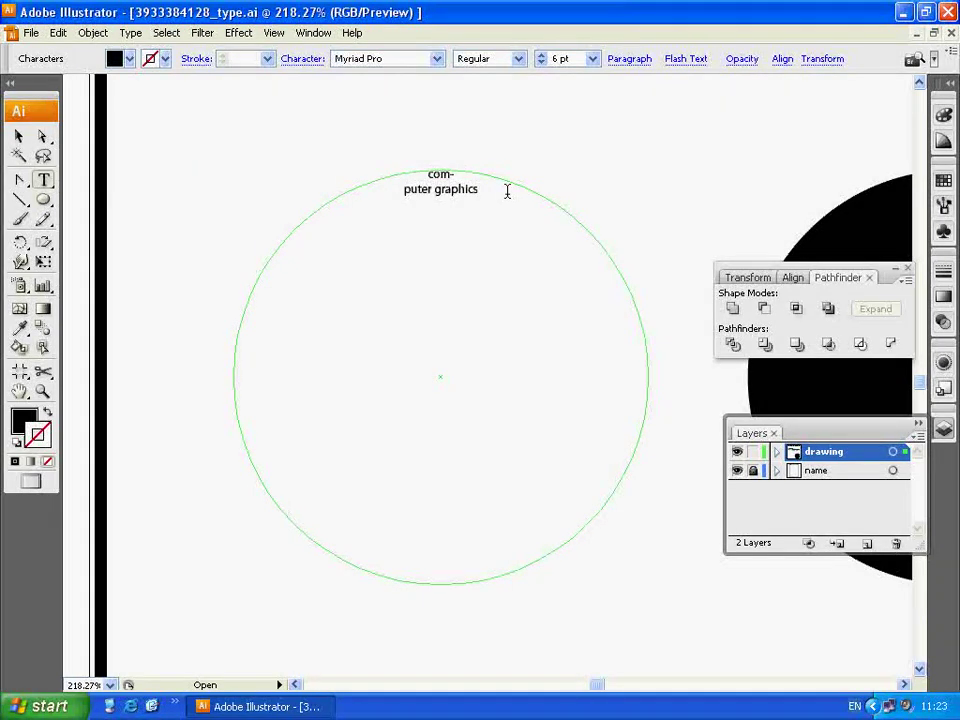
- Paste 'computer graphics' repeatedly until it fills the left circle to the bottom, then deselect
key(ctrl+a)
key(ctrl+c)
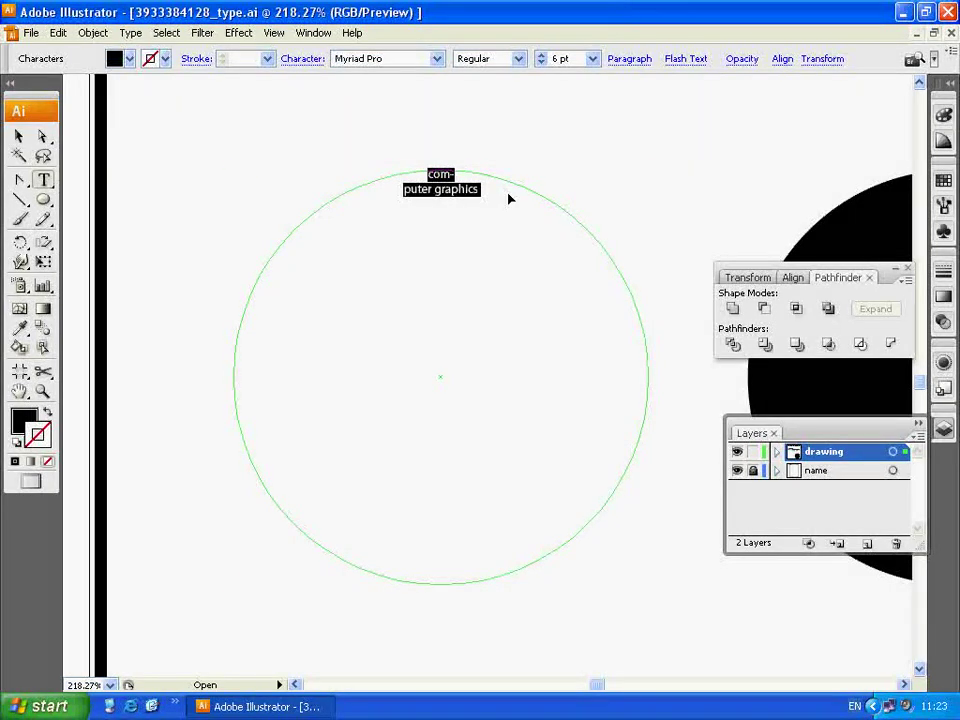
key(ctrl)
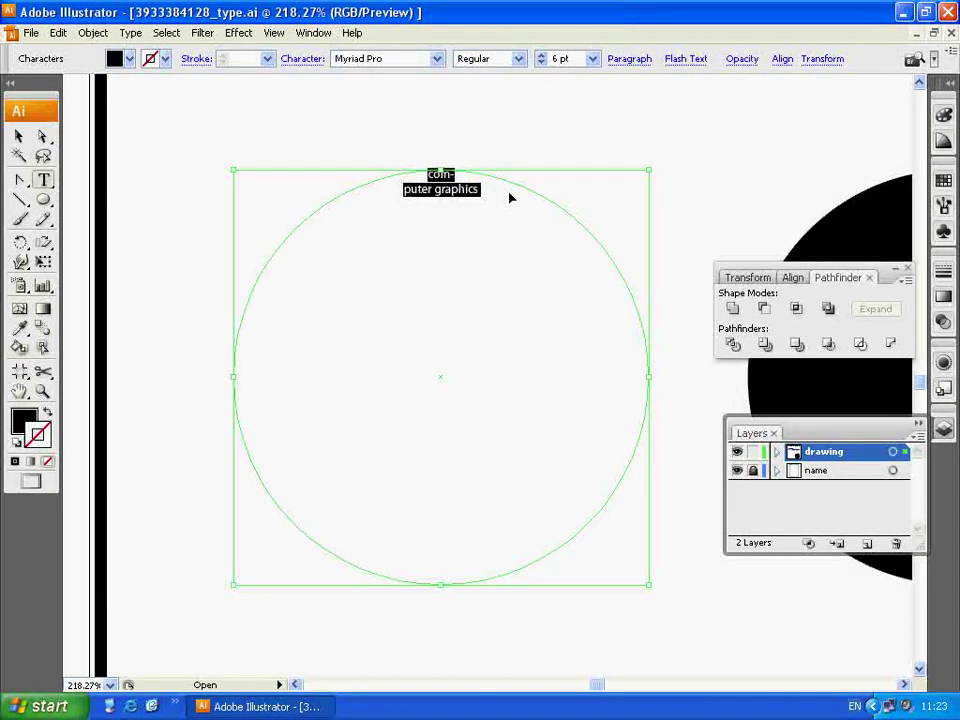
key(Right)
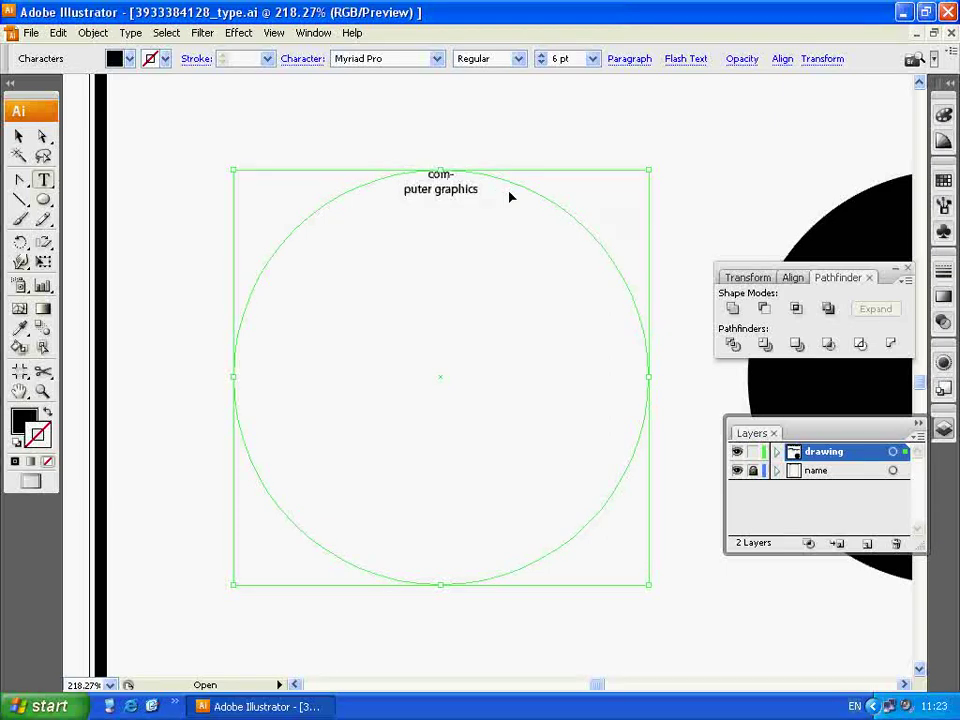
text(computer graphics)
key(ctrl+v)
text(computer graphics)
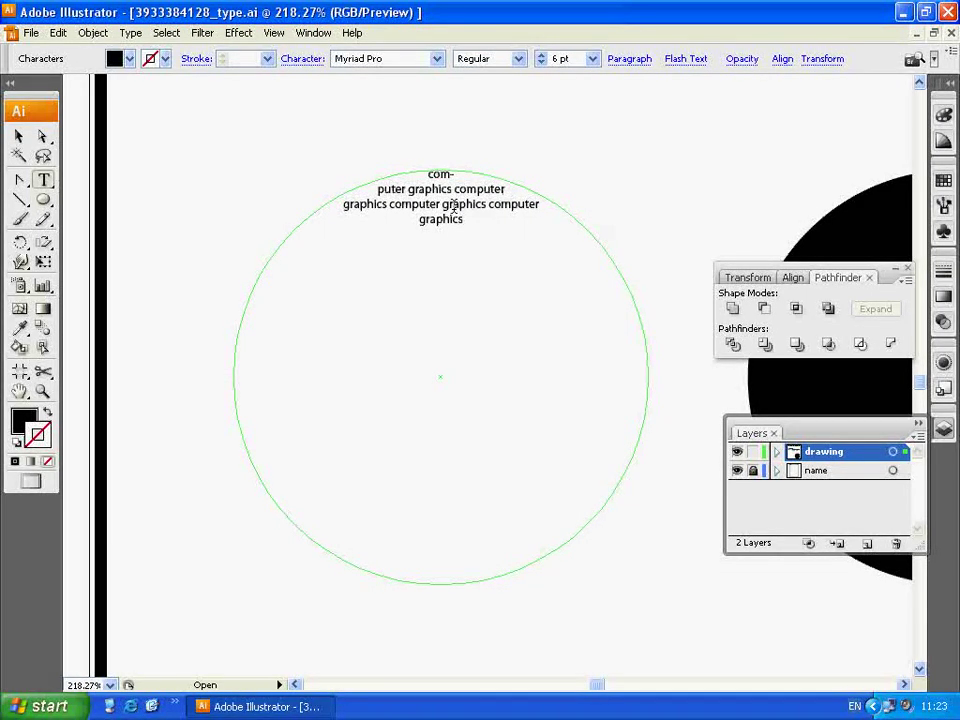
key(ctrl+v)
key(ctrl+v)
key(ctrl+v)
key(ctrl+v)
key(ctrl+v)
key(ctrl+v)
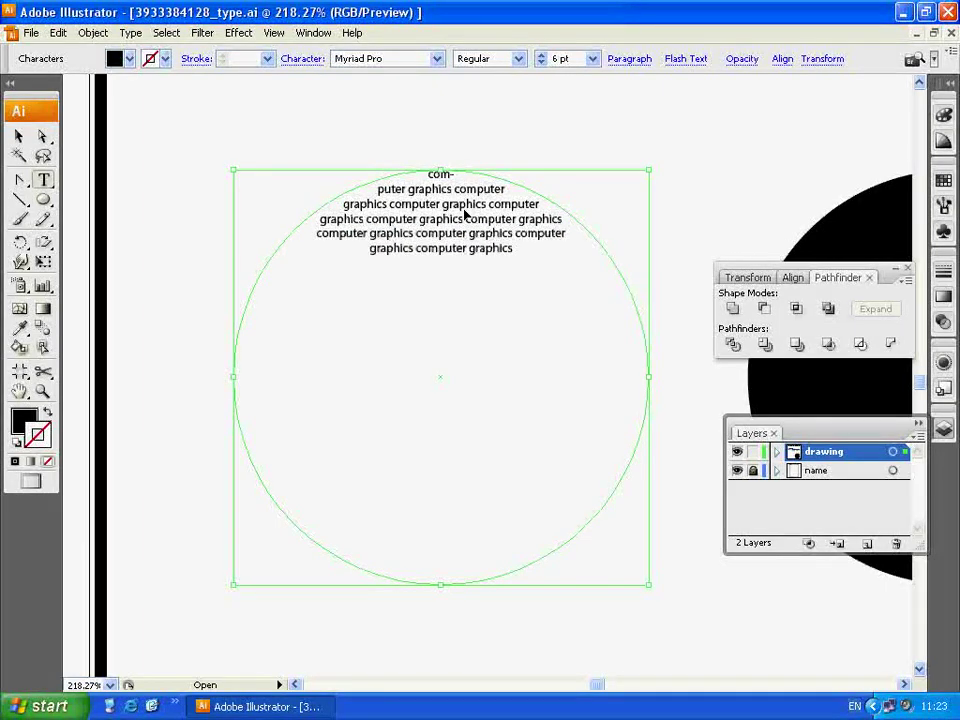
key(ctrl+v)
key(ctrl+v)
key(ctrl+v)
key(ctrl+v)
key(ctrl+v)
key(ctrl+v)
key(ctrl+v)
key(ctrl+v)
key(ctrl+v)
key(ctrl+v)
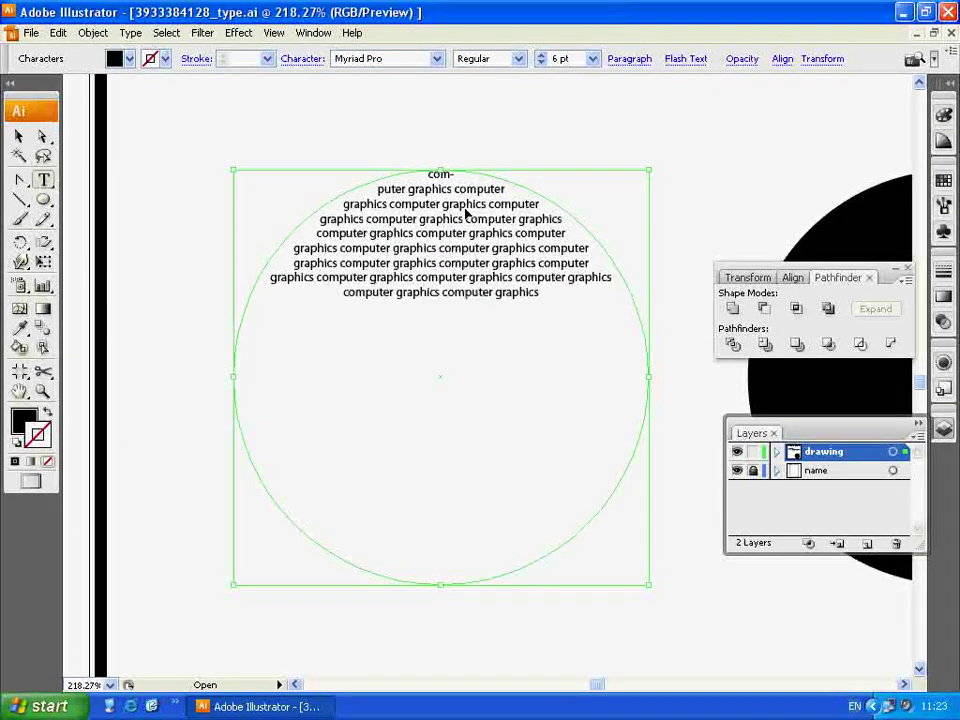
key(ctrl+v)
key(ctrl+v)
key(ctrl+v)
key(ctrl+v)
key(ctrl+v)
key(ctrl+v)
key(ctrl+v)
key(ctrl+v)
key(ctrl+v)
key(ctrl+v)
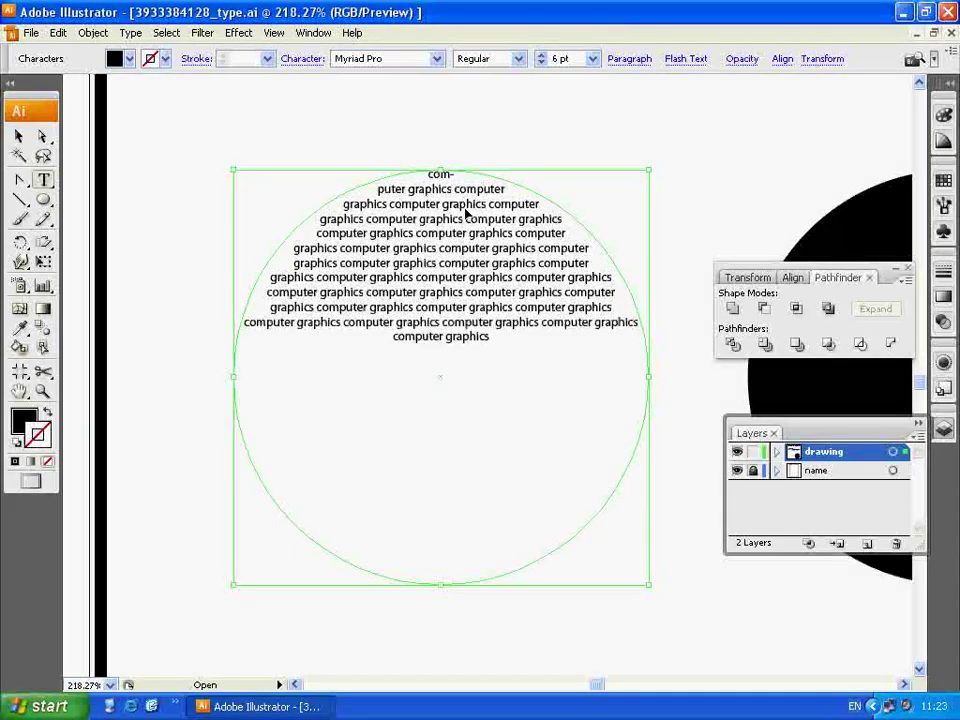
key(ctrl+v)
key(ctrl+v)
key(ctrl+v)
key(ctrl+v)
key(ctrl+v)
key(ctrl+v)
key(ctrl+v)
key(ctrl+v)
key(ctrl+v)
key(ctrl+v)
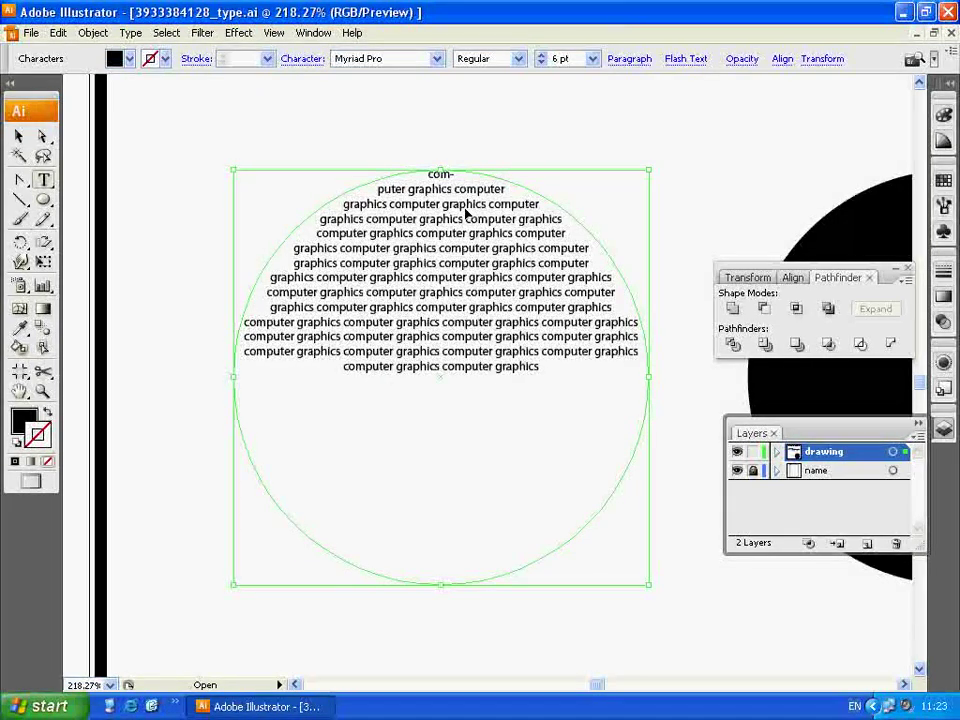
key(ctrl+v)
key(ctrl+v)
key(ctrl+v)
key(ctrl+v)
key(ctrl+v)
key(ctrl+v)
key(ctrl+v)
key(ctrl+v)
key(ctrl+v)
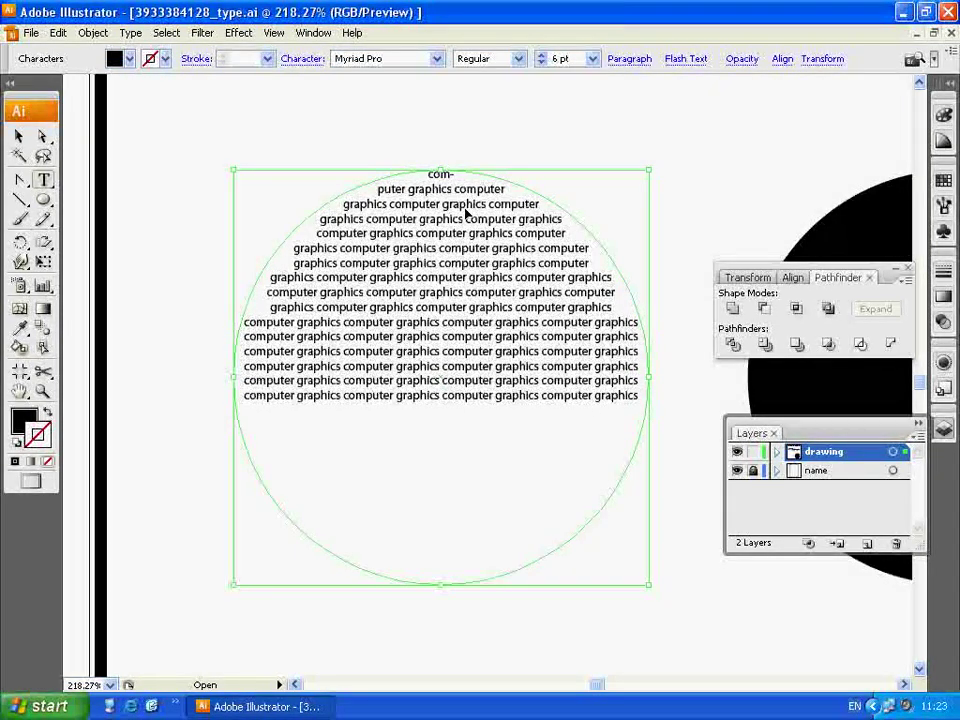
key(ctrl+v)
key(ctrl+v)
key(ctrl+v)
key(ctrl+v)
key(ctrl+v)
key(ctrl+v)
key(ctrl+v)
key(ctrl+v)
key(ctrl+v)
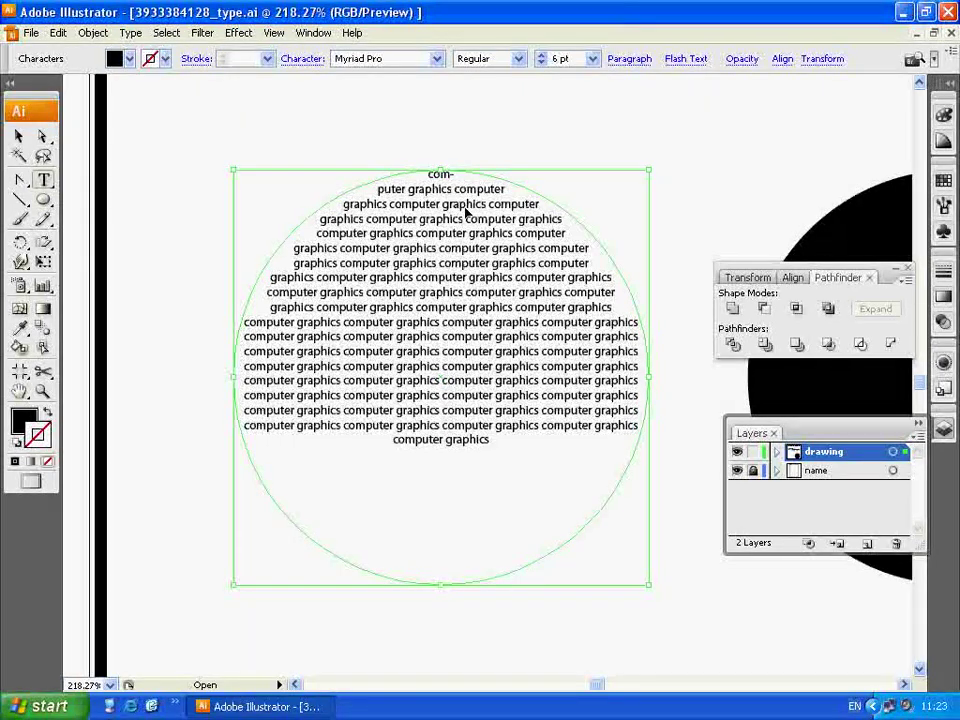
key(ctrl+v)
key(ctrl+v)
key(ctrl+v)
key(ctrl+v)
key(ctrl+v)
key(ctrl+v)
key(ctrl+v)
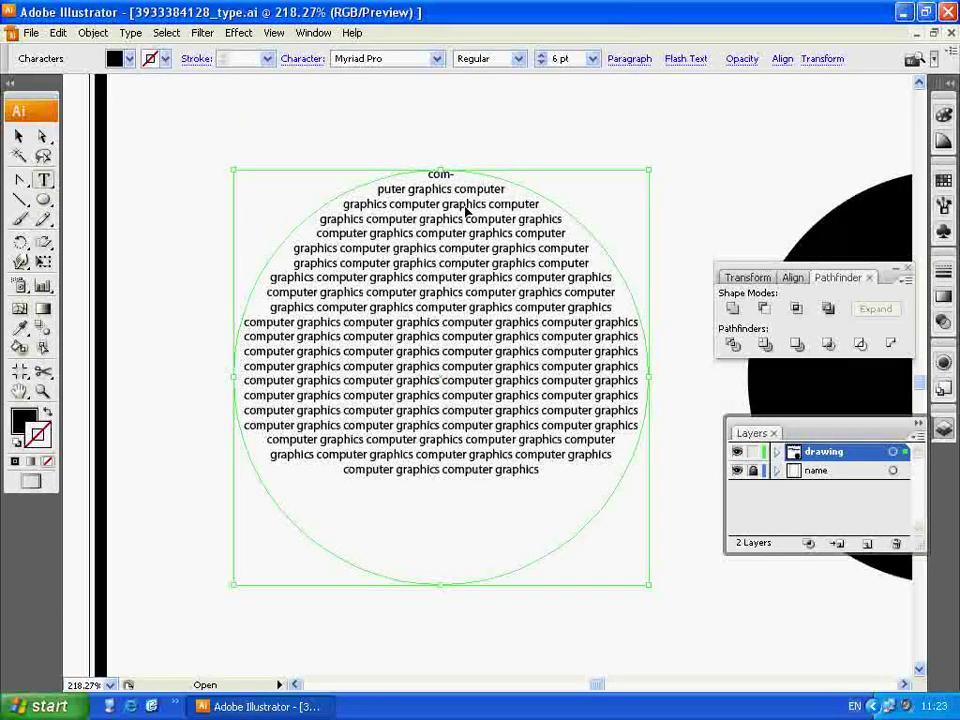
key(ctrl+v)
key(ctrl+v)
key(ctrl+v)
key(ctrl+v)
key(ctrl+v)
key(ctrl+v)
key(ctrl+v)
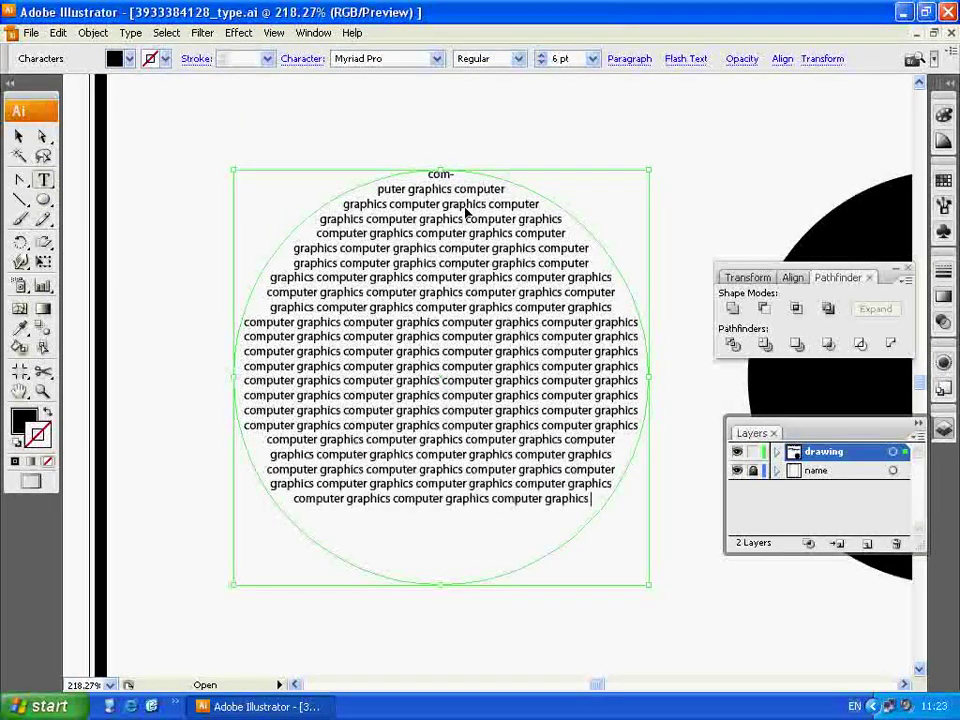
key(ctrl+v)
key(ctrl+v)
key(ctrl+v)
key(ctrl+v)
key(ctrl+v)
key(ctrl+v)
key(ctrl+v)
key(ctrl+v)
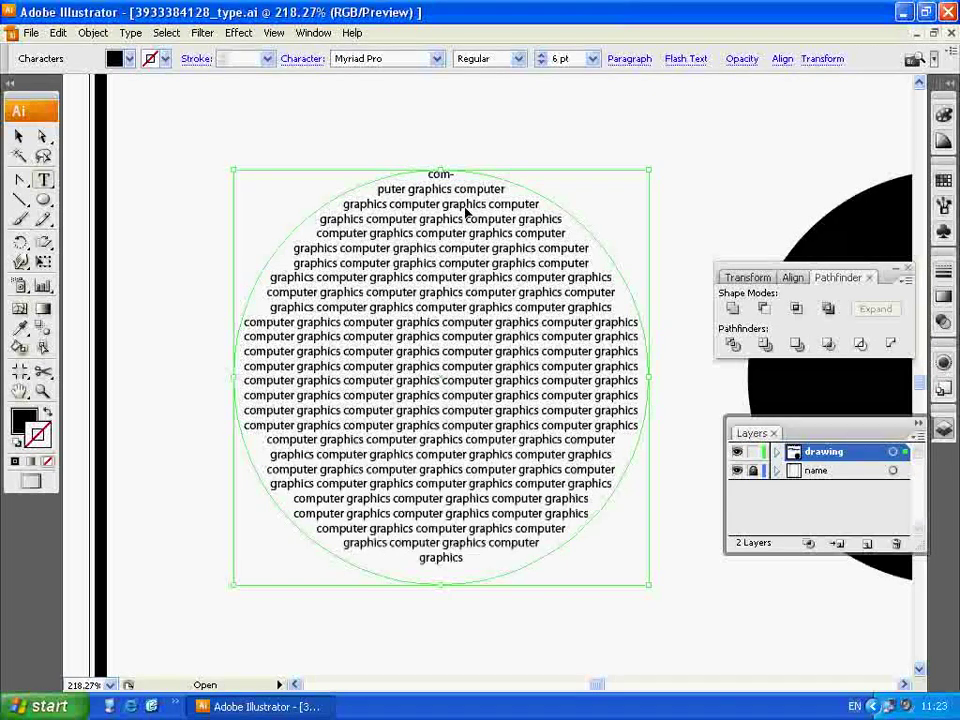
key(ctrl+v)
key(ctrl+v)
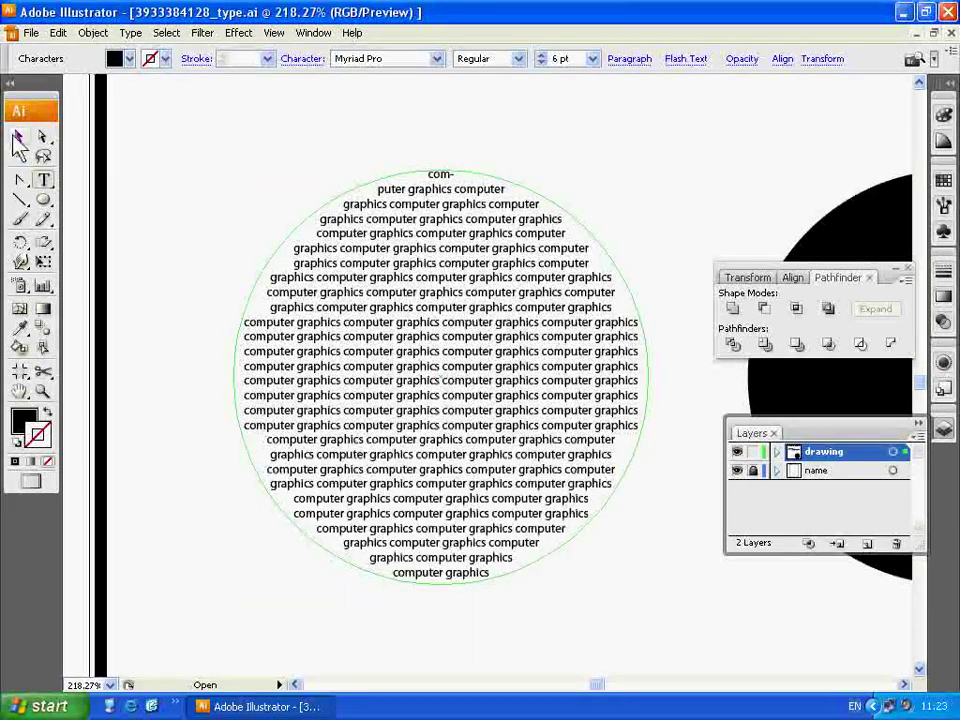
click(18, 136)
click(182, 166)
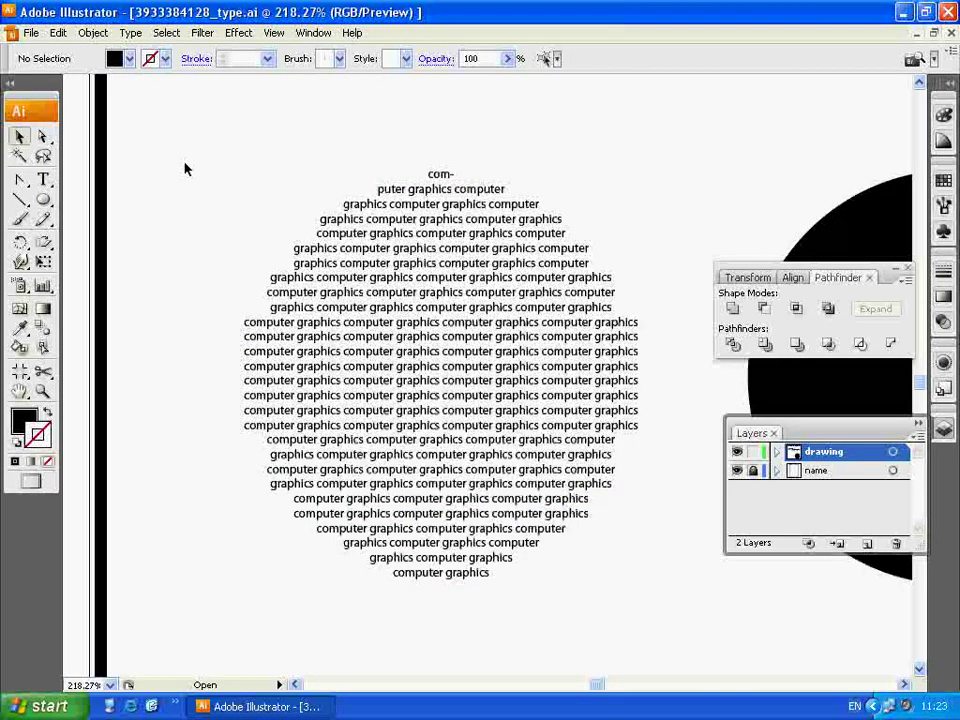
- Zoom out to fit the whole page in the window and leave the black circle deselected
key(ctrl+minus)
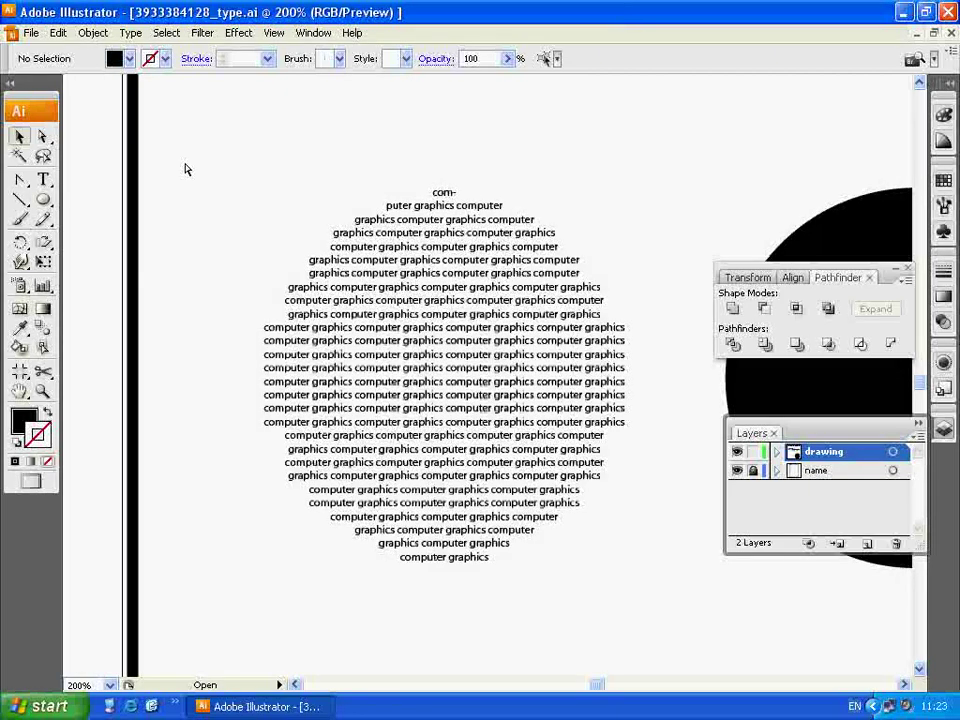
key(ctrl+minus)
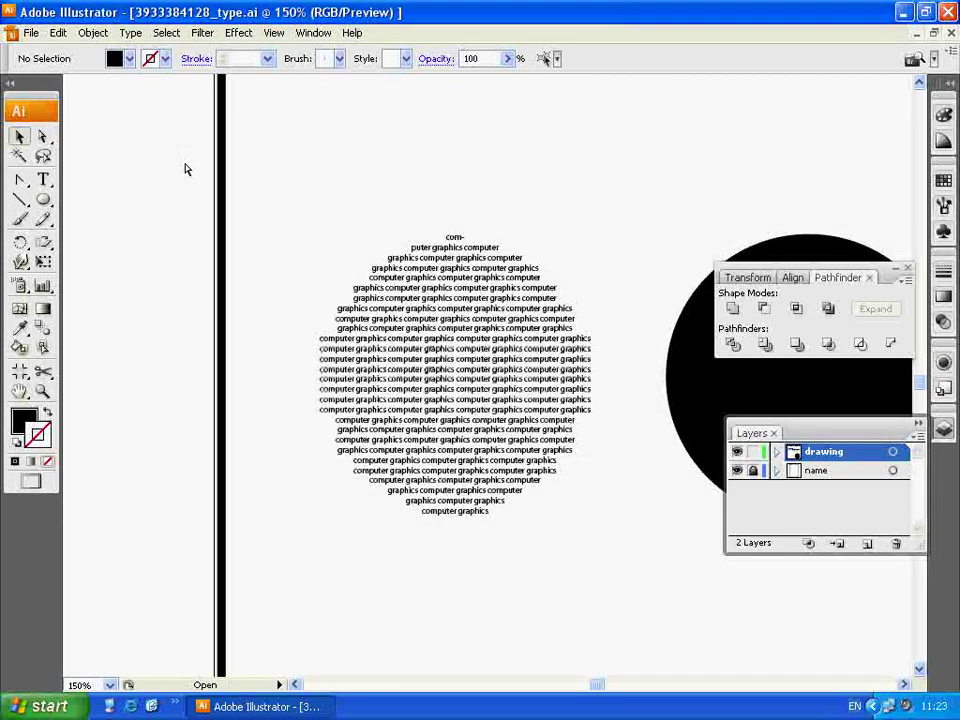
key(ctrl+minus)
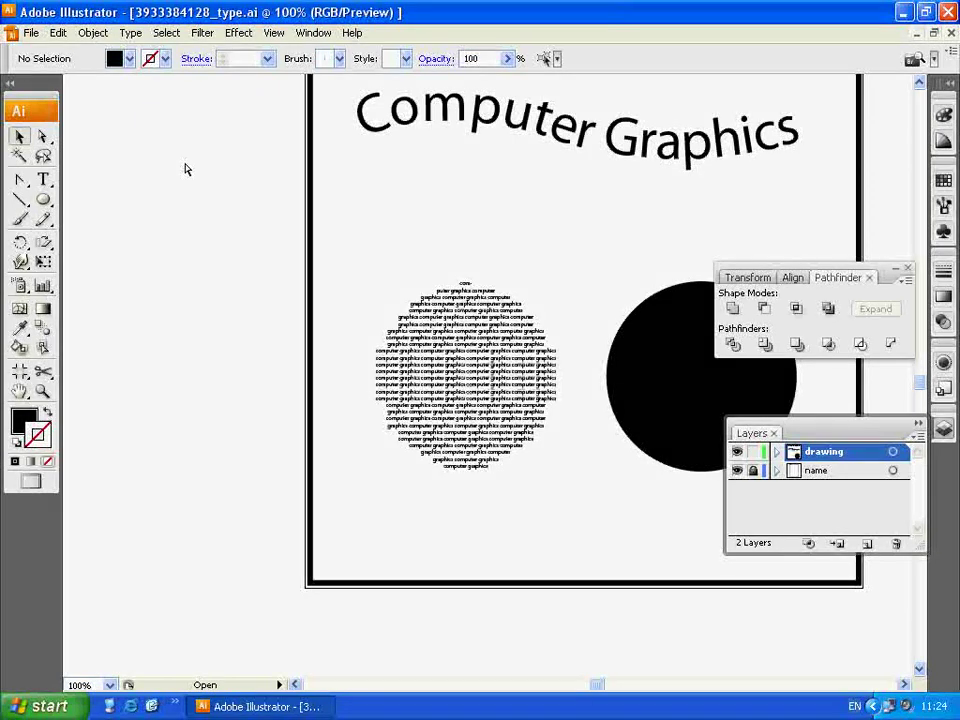
key(ctrl+0)
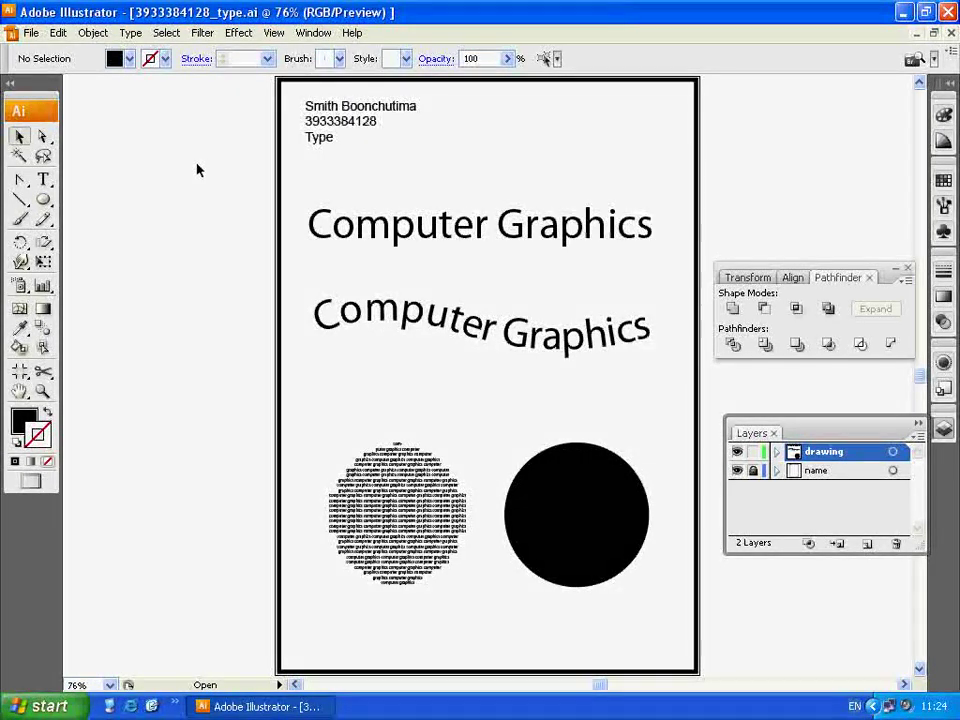
click(546, 505)
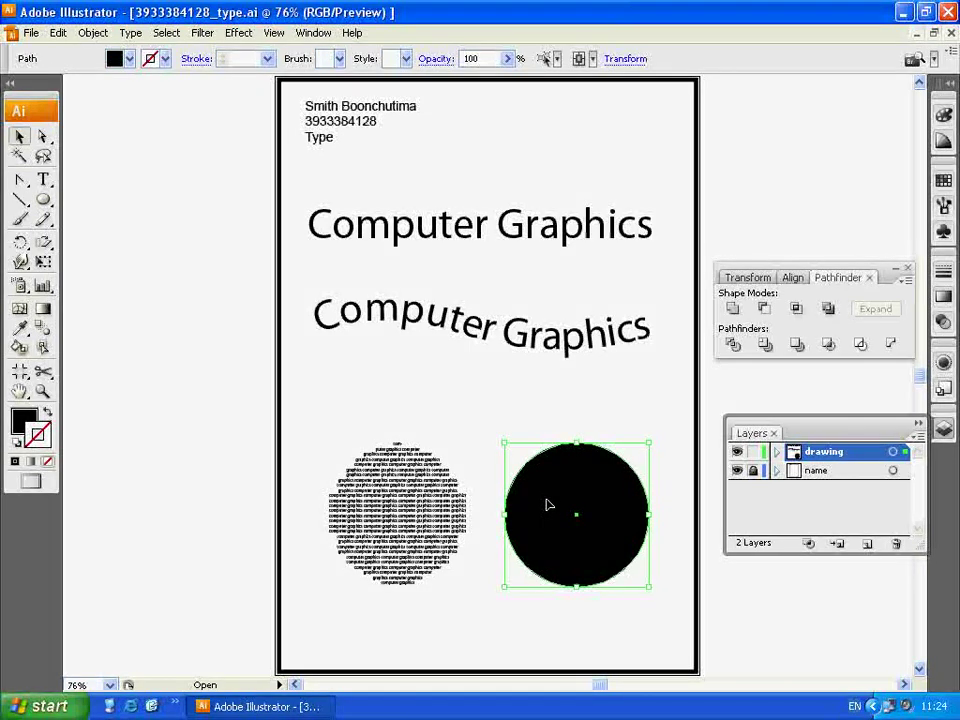
click(452, 408)
click(40, 182)
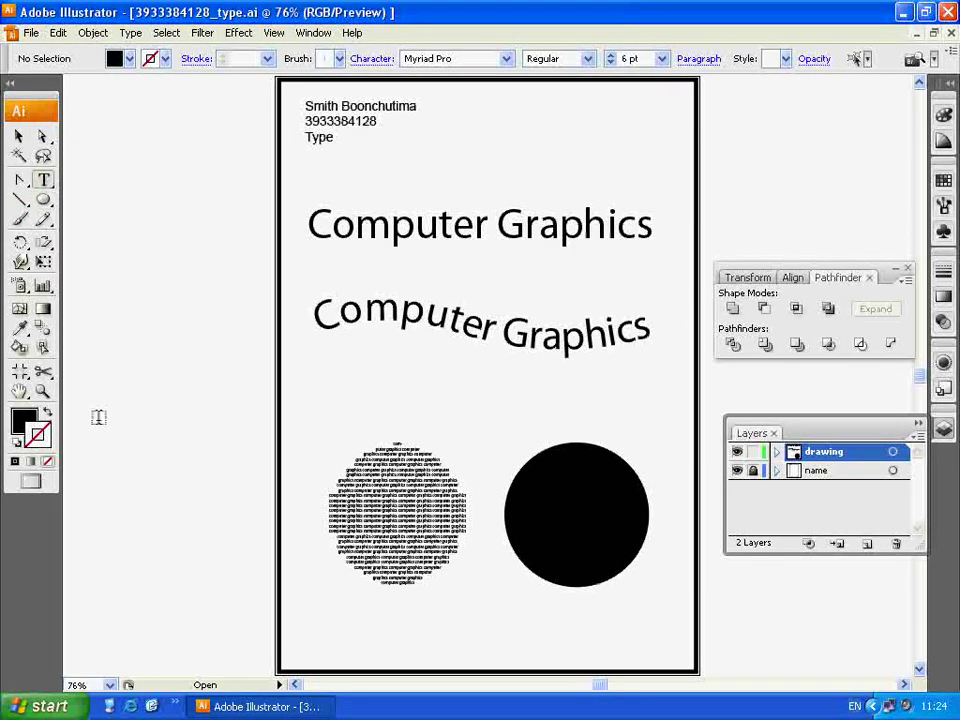
- Draw a text area left of the page and fill it with copied 'computer graphics' text
drag(97, 421, 268, 614)
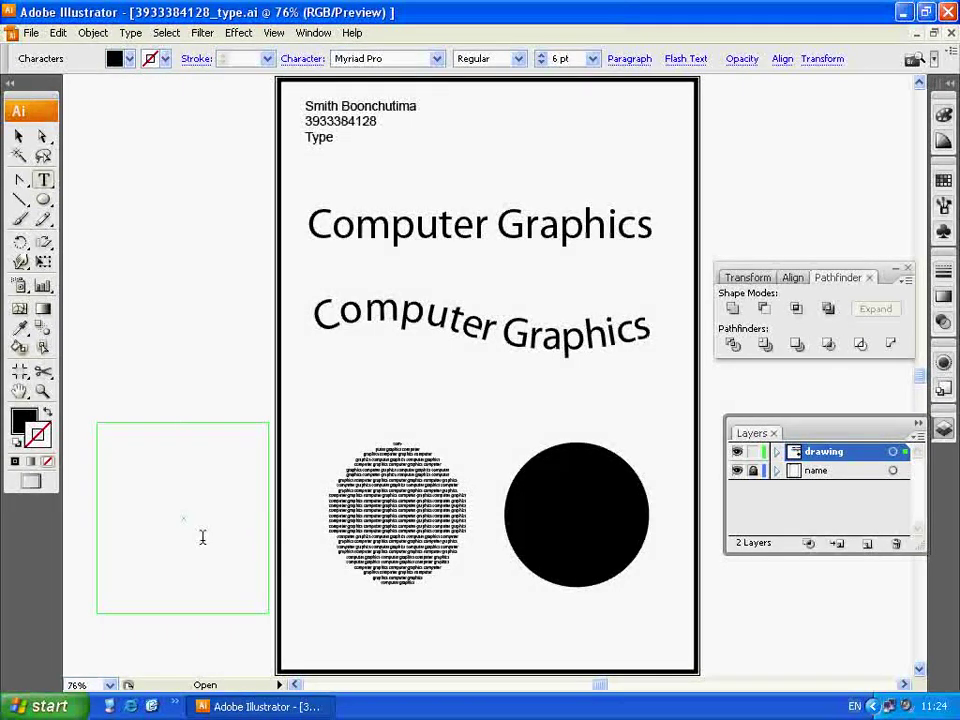
text(computer graphics computer graphics computer graphics computer graphics)
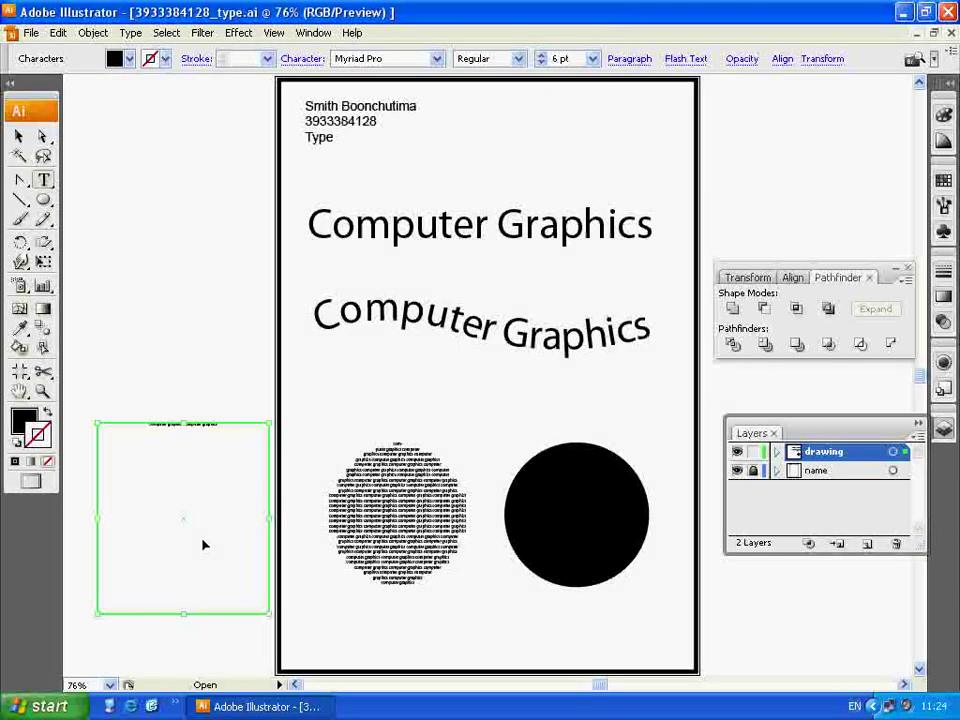
text(computer graphics computer graphics computer graphics computer graphics computer graphics computer graphics )
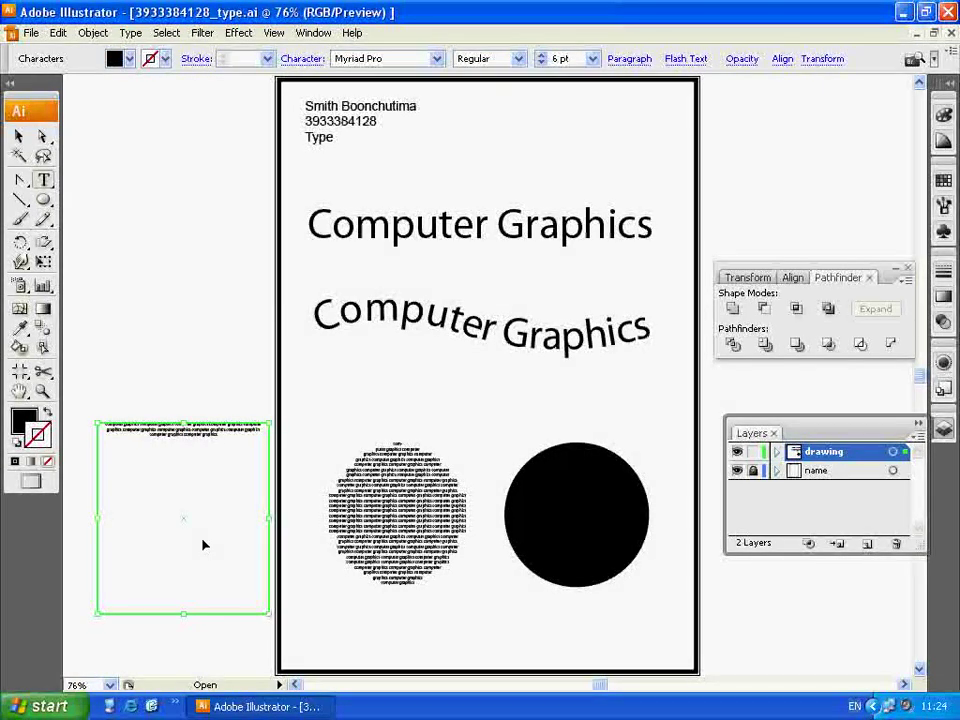
text(computer graphics computer graphics computer graphics computer graphics computer graphics computer graphics computer graphics computer graphics )
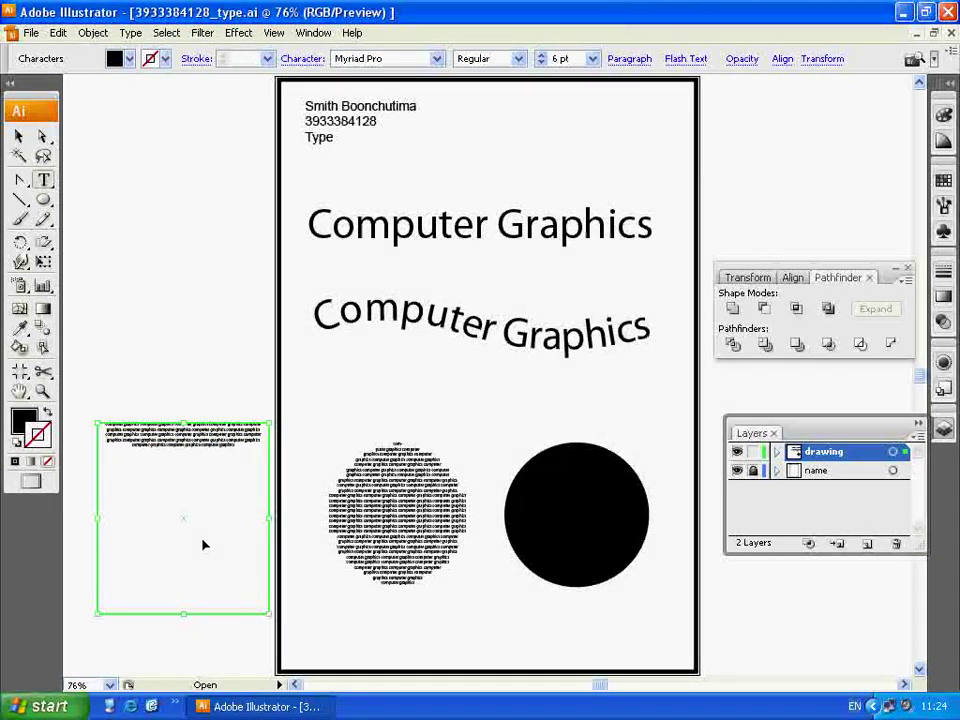
text(computer graphics computer graphics  computer graphics computer graphics)
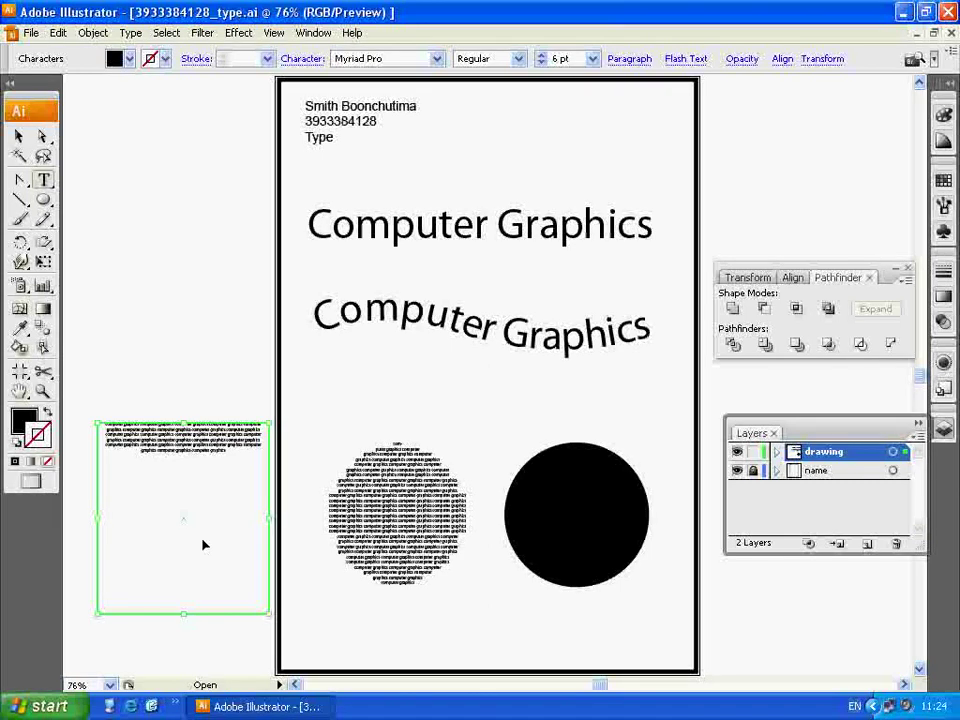
key(ctrl+a)
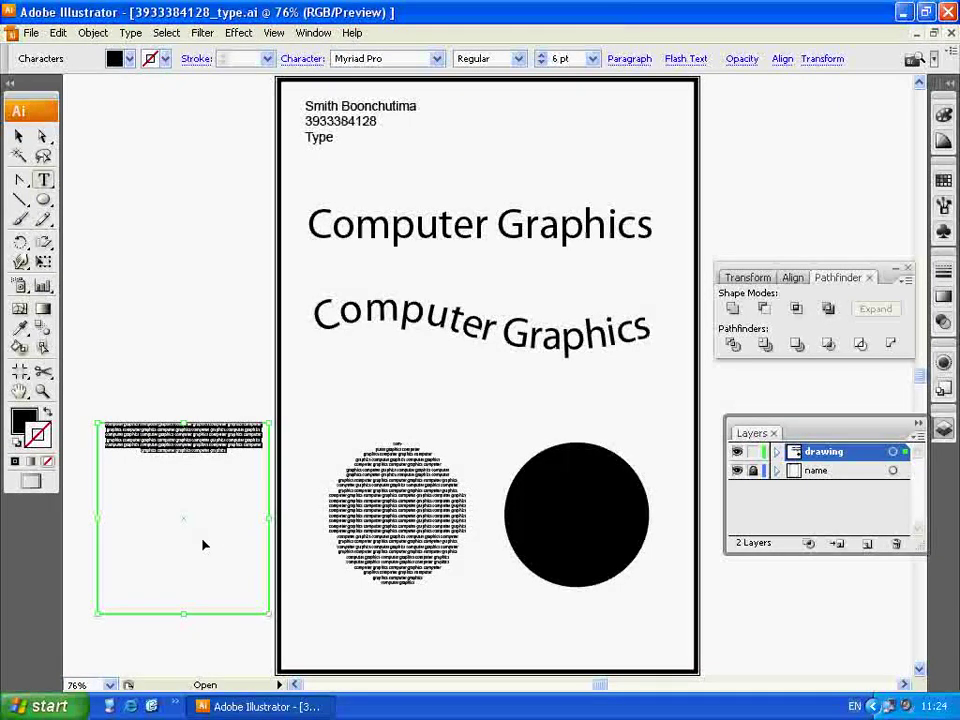
key(ctrl+c)
key(ctrl+v)
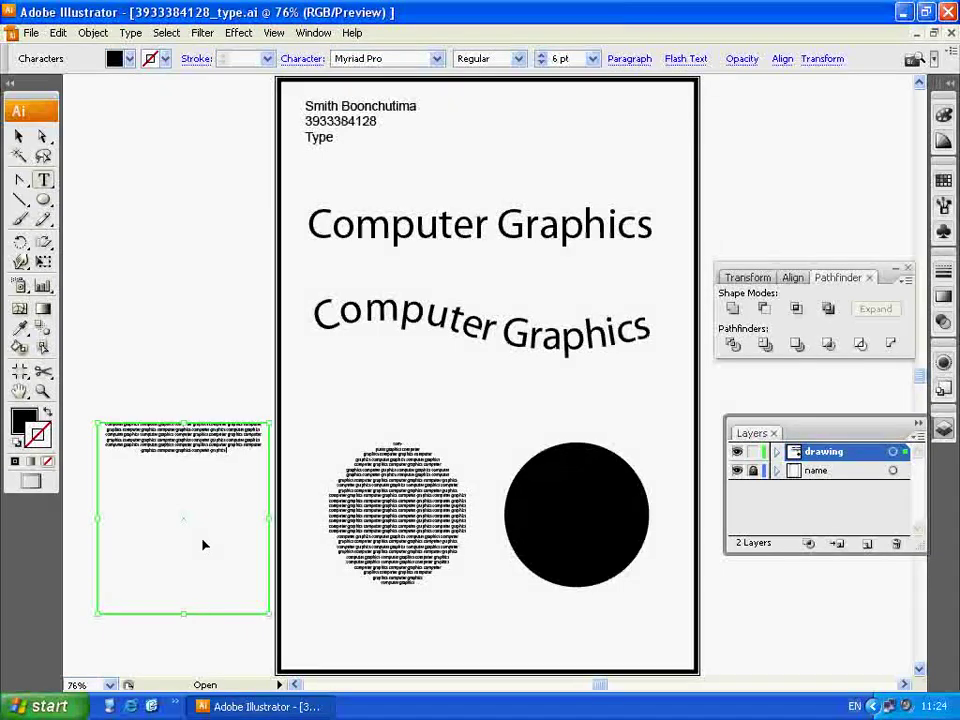
key(ctrl+v)
key(ctrl+v)
key(ctrl+v)
key(ctrl+v)
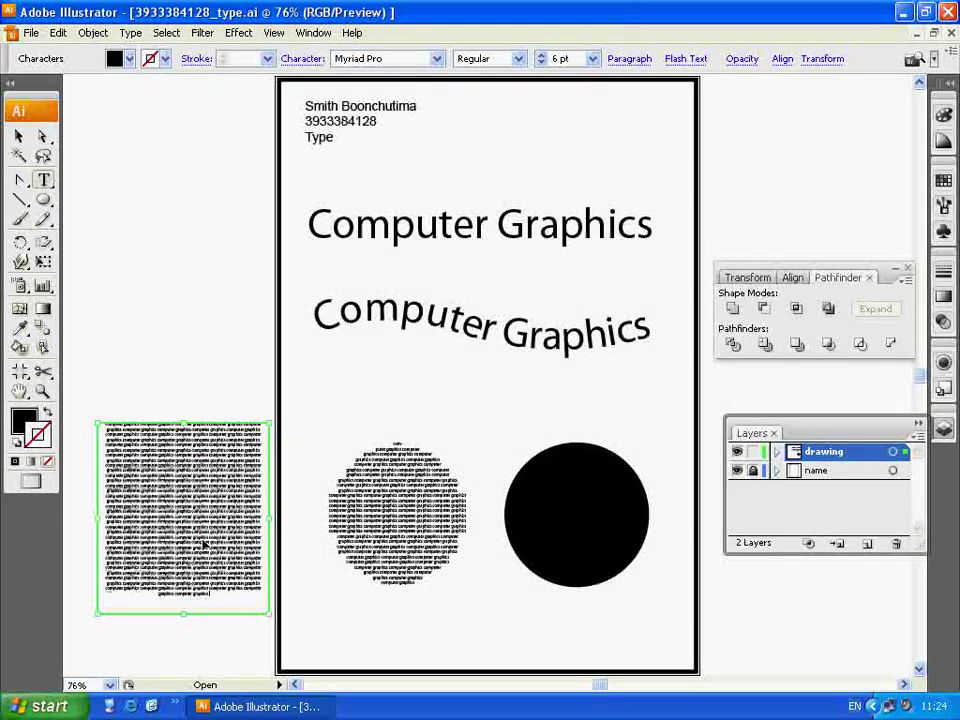
click(18, 135)
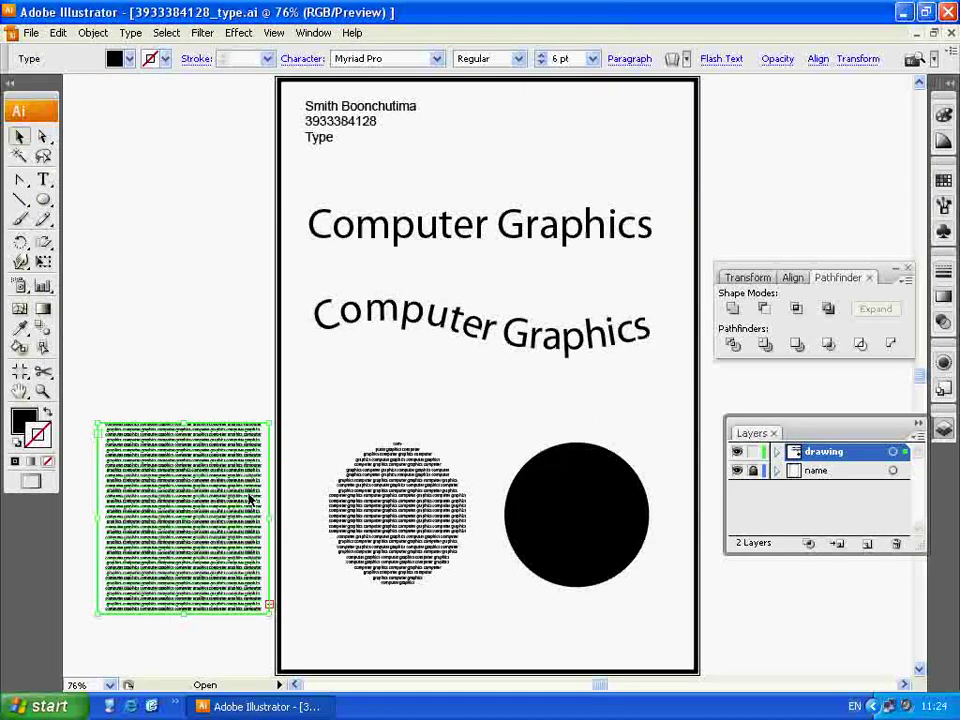
- Move the black circle from the right over the repeated-text block
click(545, 501)
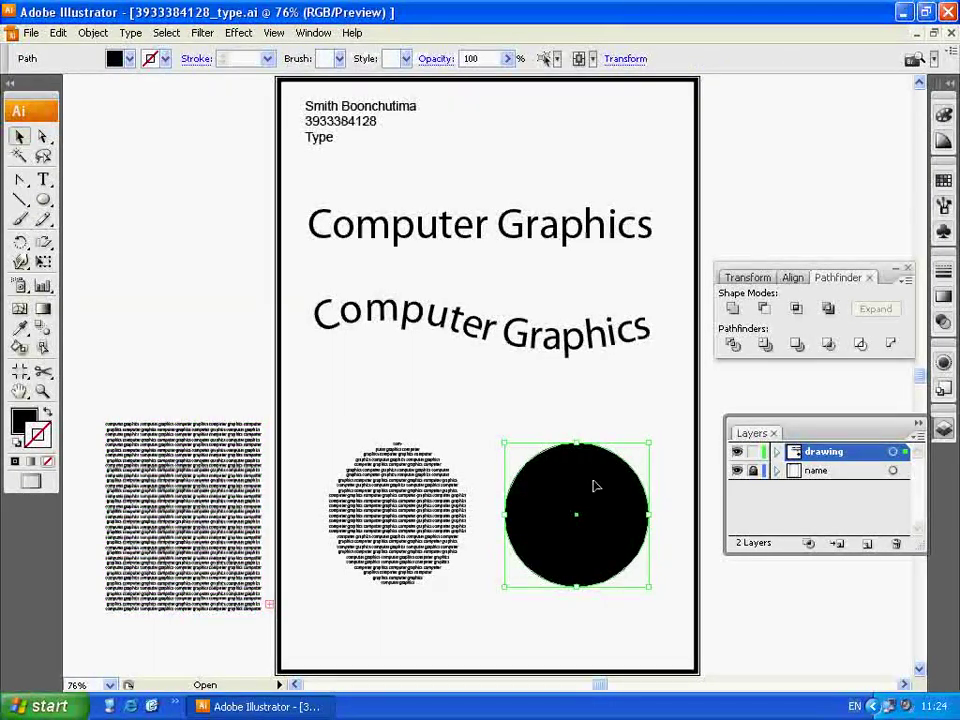
drag(603, 490, 221, 421)
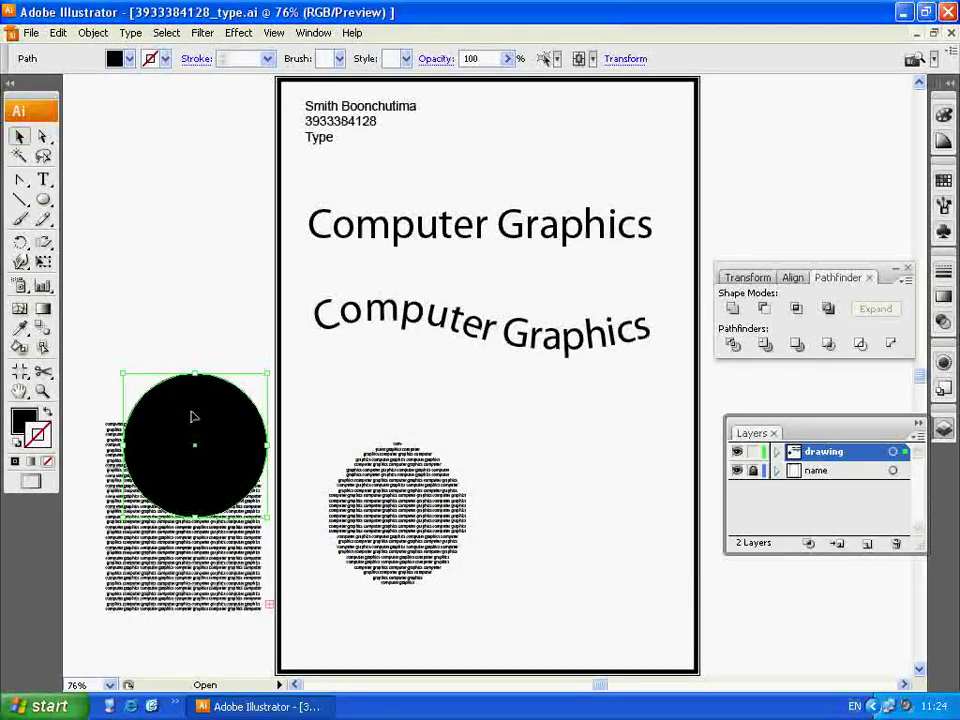
click(148, 306)
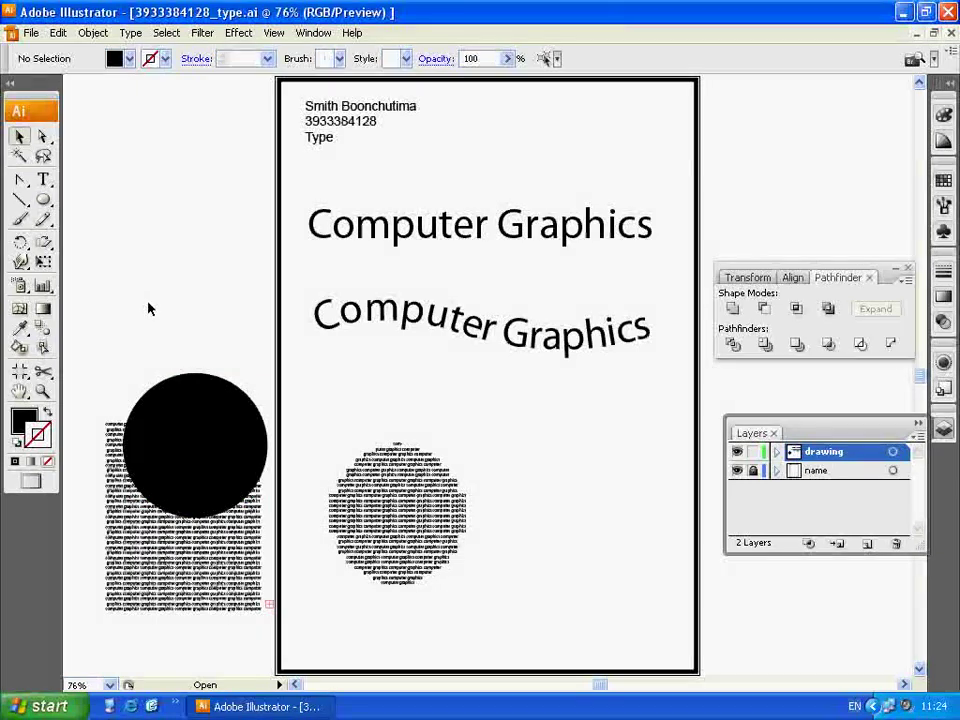
click(212, 548)
click(193, 390)
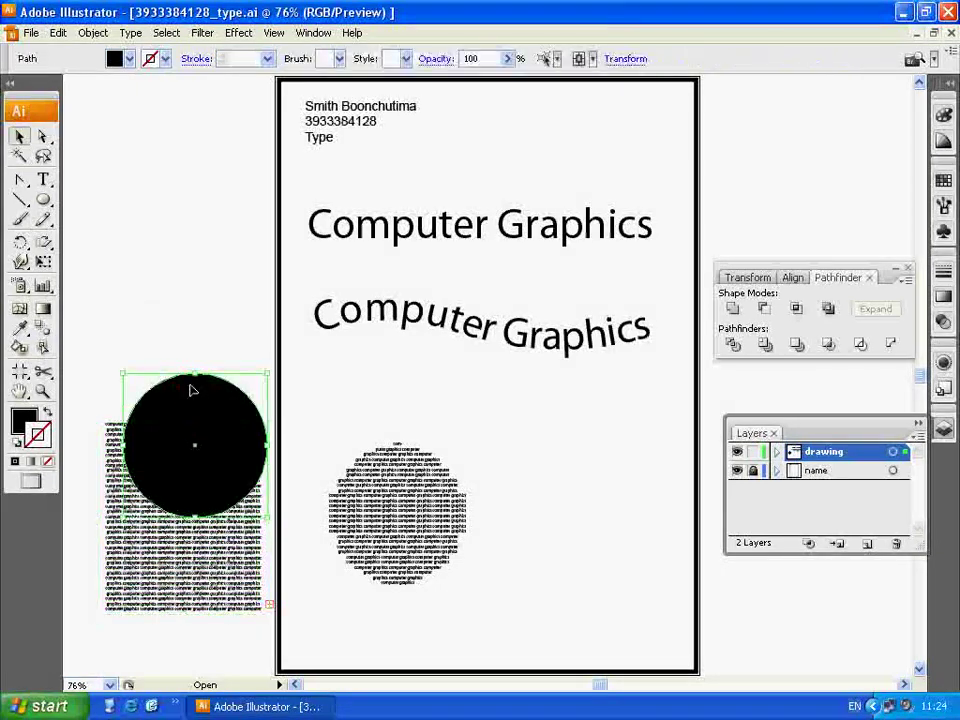
click(208, 360)
click(211, 418)
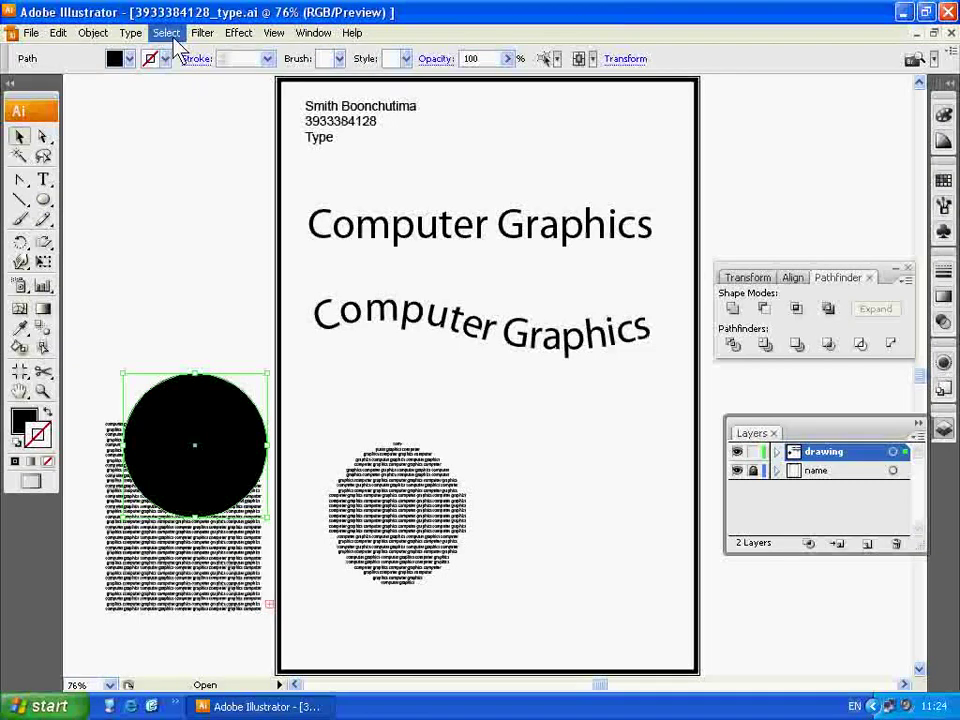
- Bring the circle to front, centre it on the text block, and select both
click(95, 33)
mouse_move(110, 68)
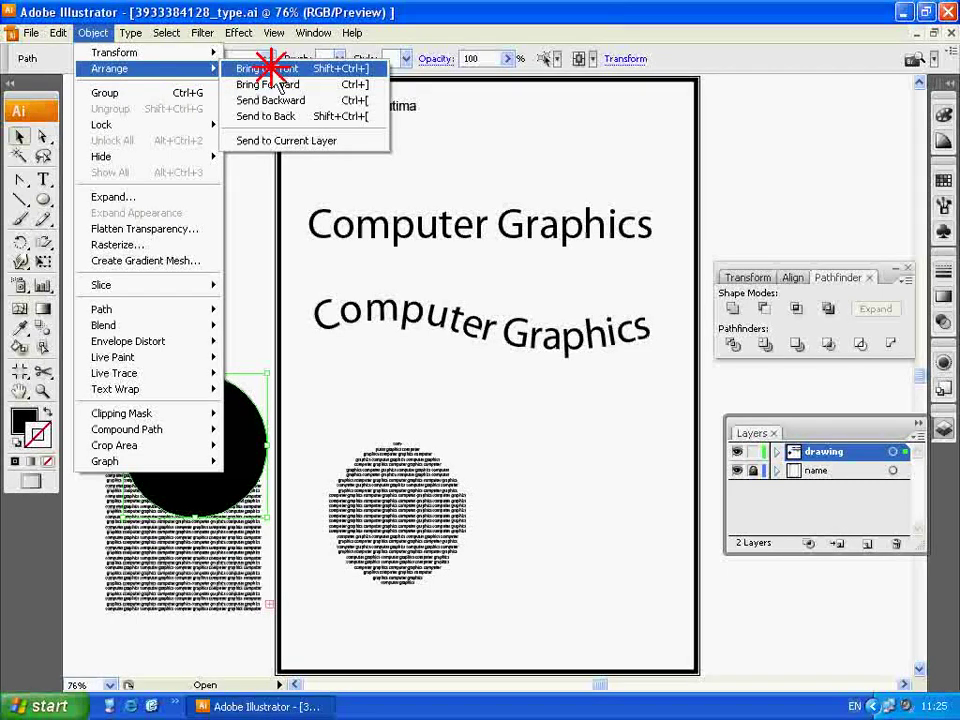
click(275, 68)
click(208, 276)
click(199, 407)
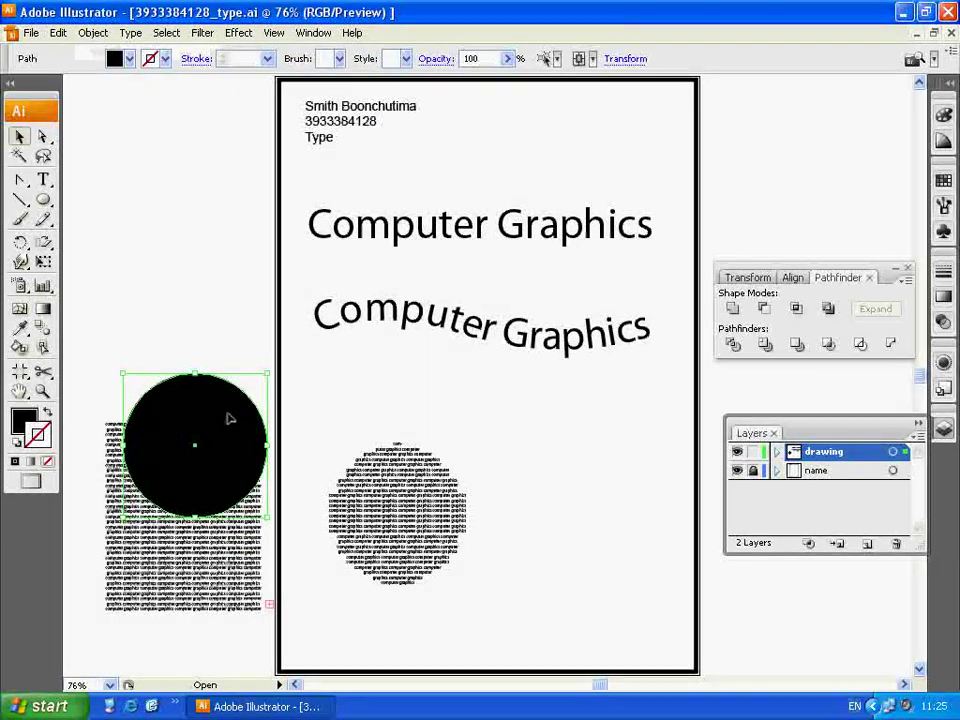
drag(215, 483, 214, 484)
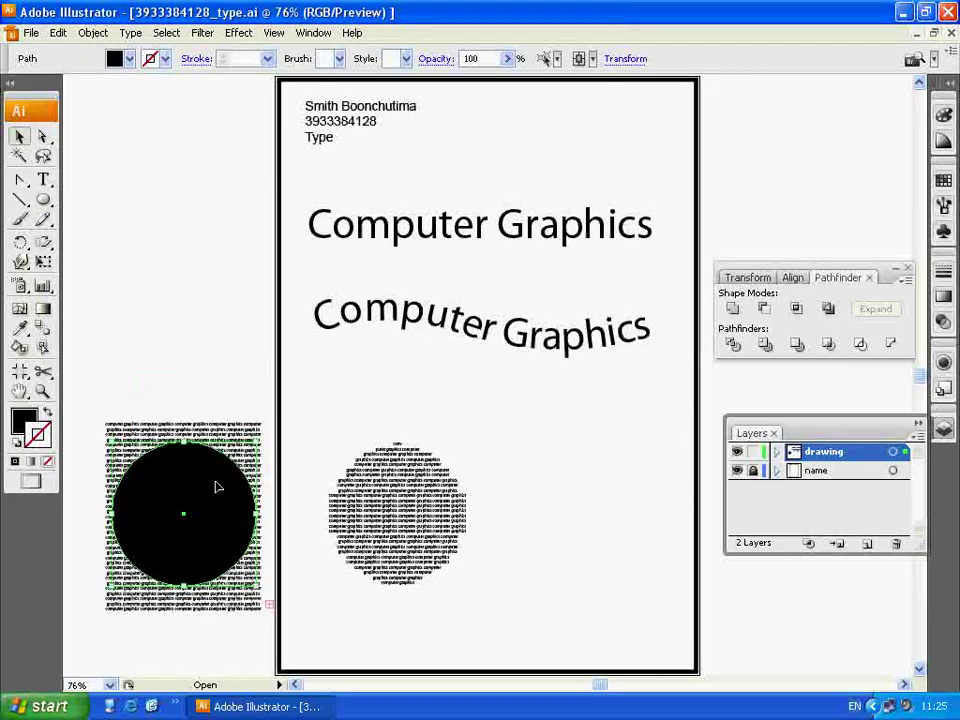
click(225, 432)
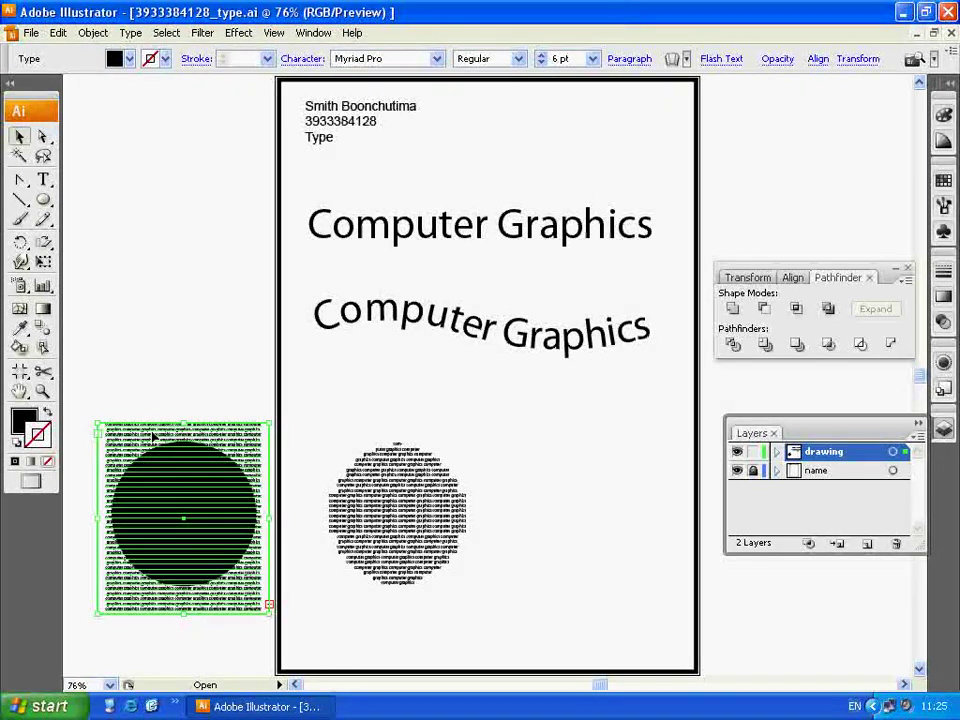
click(172, 505)
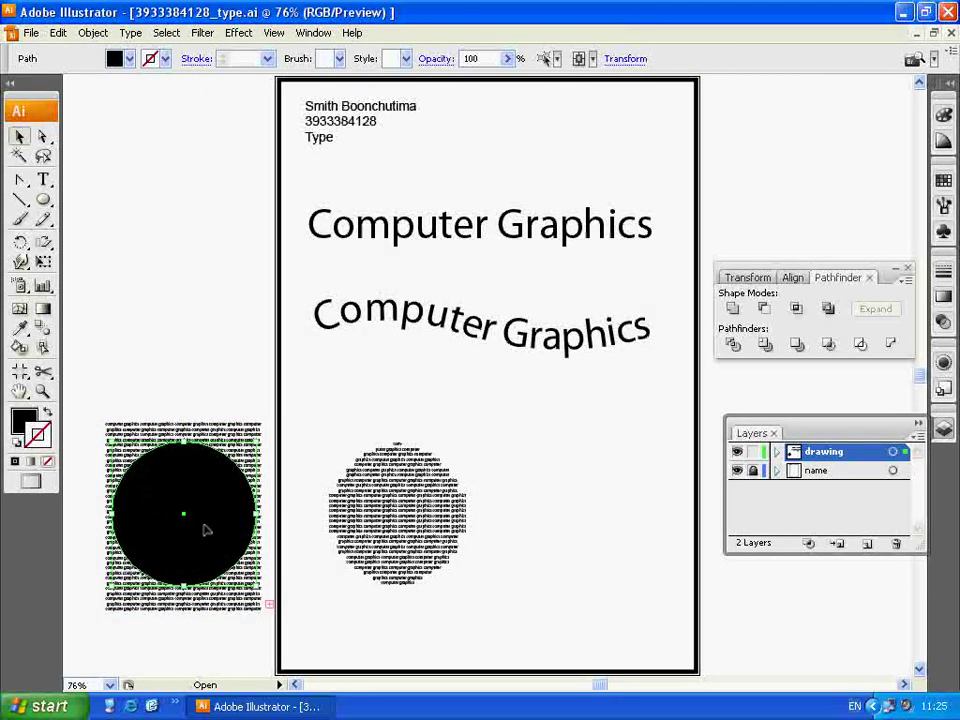
click(186, 401)
mouse_move(139, 357)
mouse_down()
mouse_move(200, 493)
mouse_move(207, 485)
mouse_up()
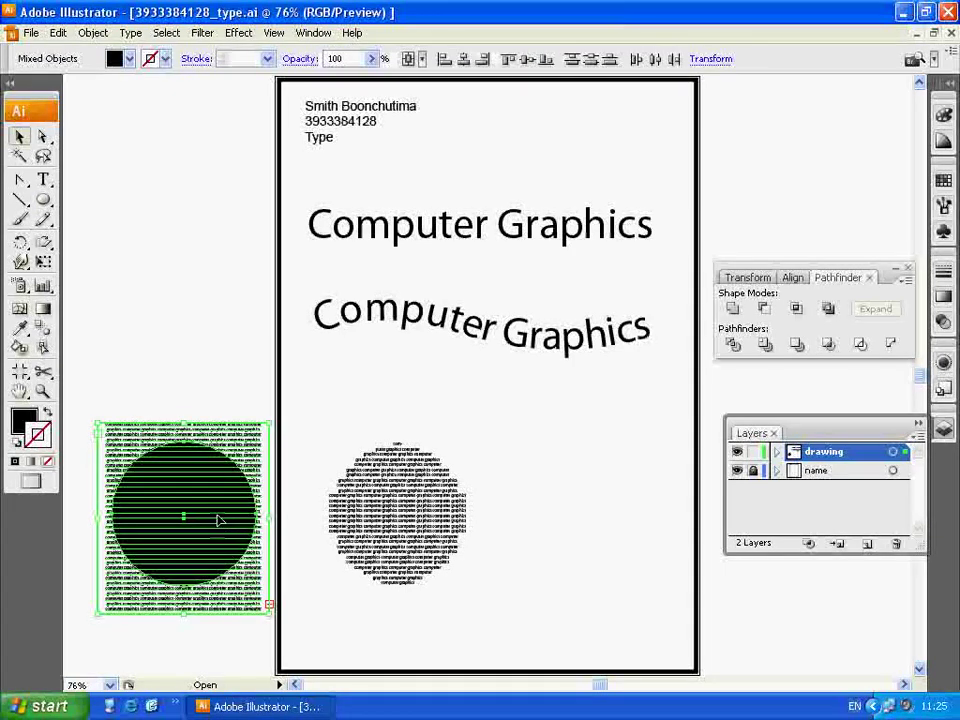
- Make a clipping mask so the repeated text is cropped to the circle
right_click(207, 485)
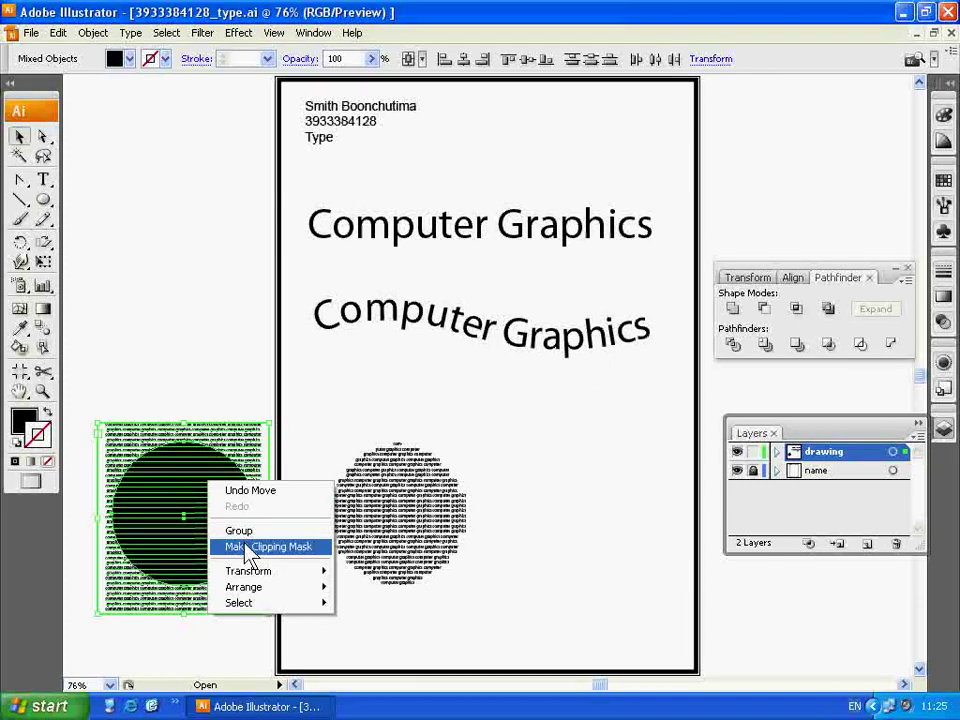
click(247, 548)
click(201, 393)
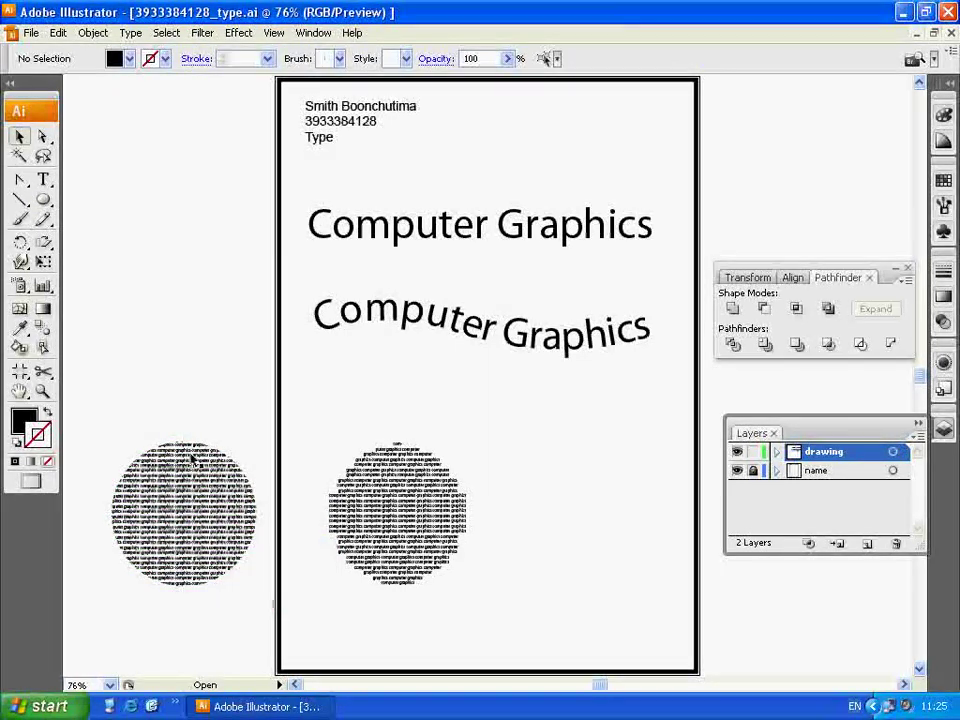
- Move the clipped text circle beside the other circle and zoom in on both
drag(187, 538, 577, 546)
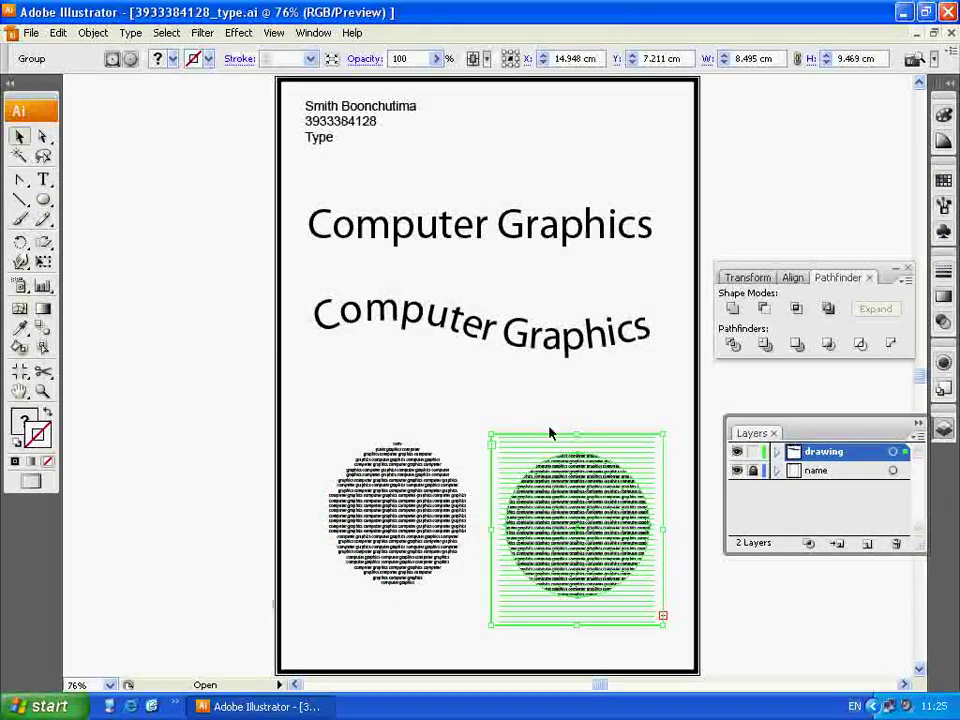
click(500, 413)
click(43, 391)
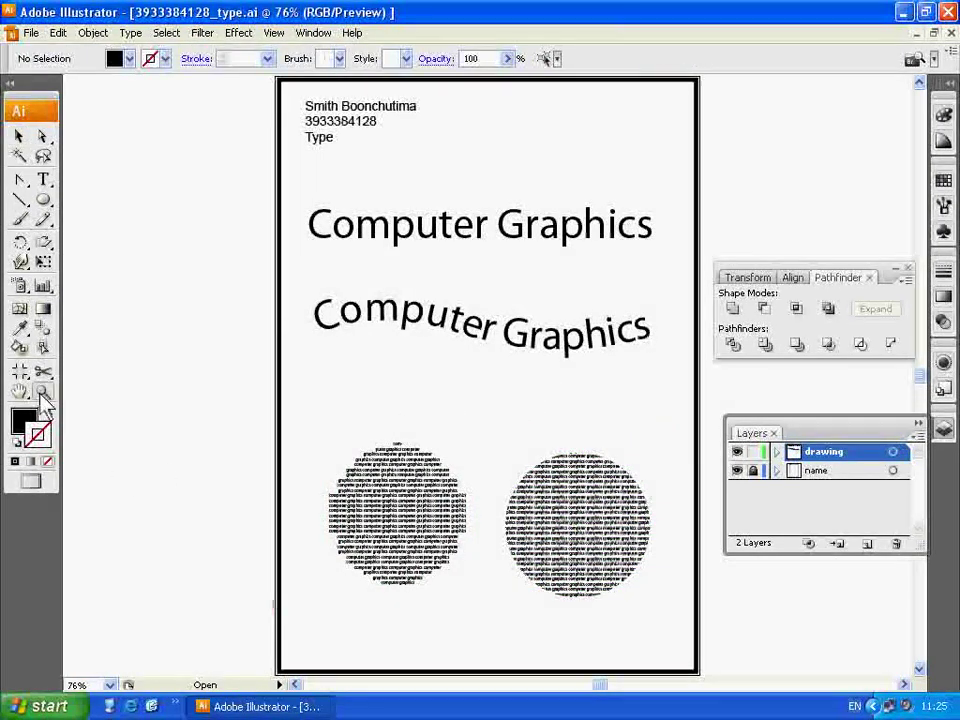
drag(358, 427, 612, 571)
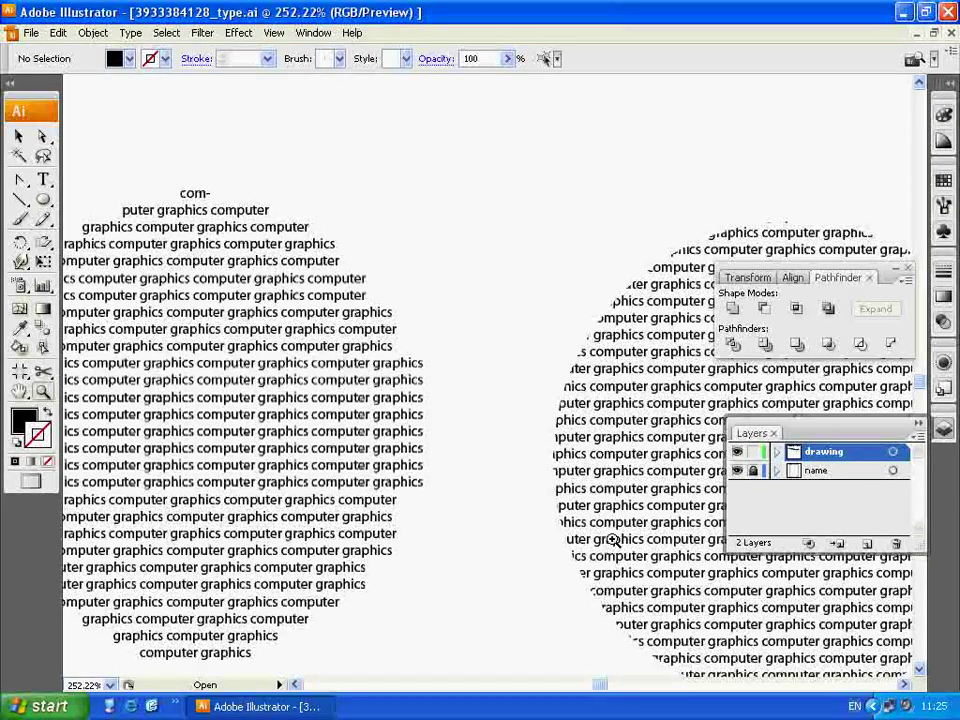
- Fit the page in view and nudge the curved text and top heading slightly lower
key(ctrl+minus)
key(ctrl+minus)
key(ctrl+minus)
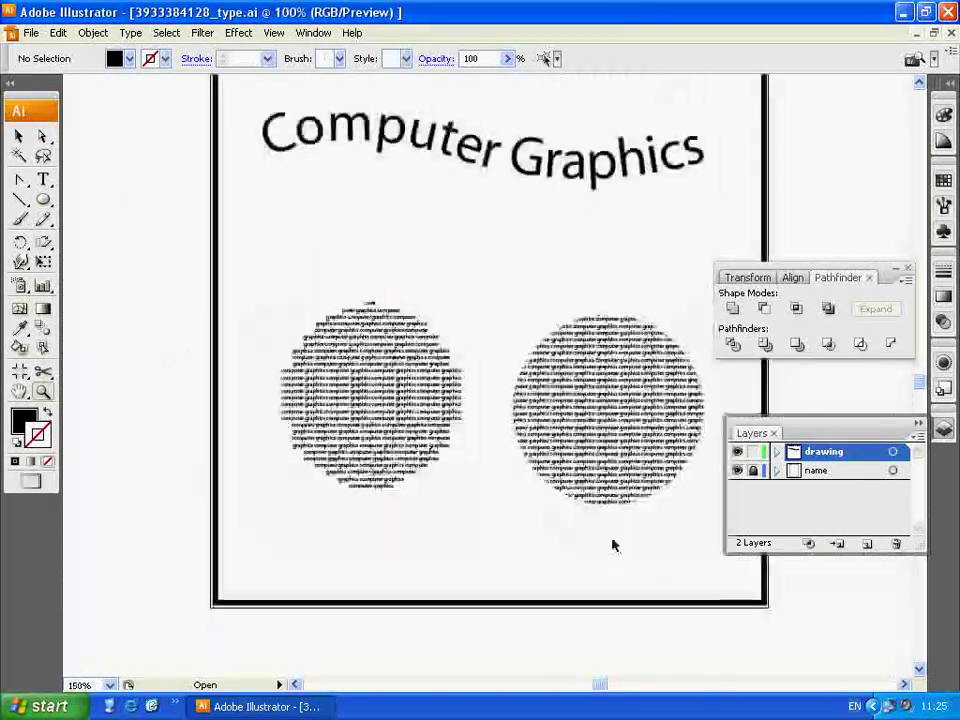
key(ctrl+0)
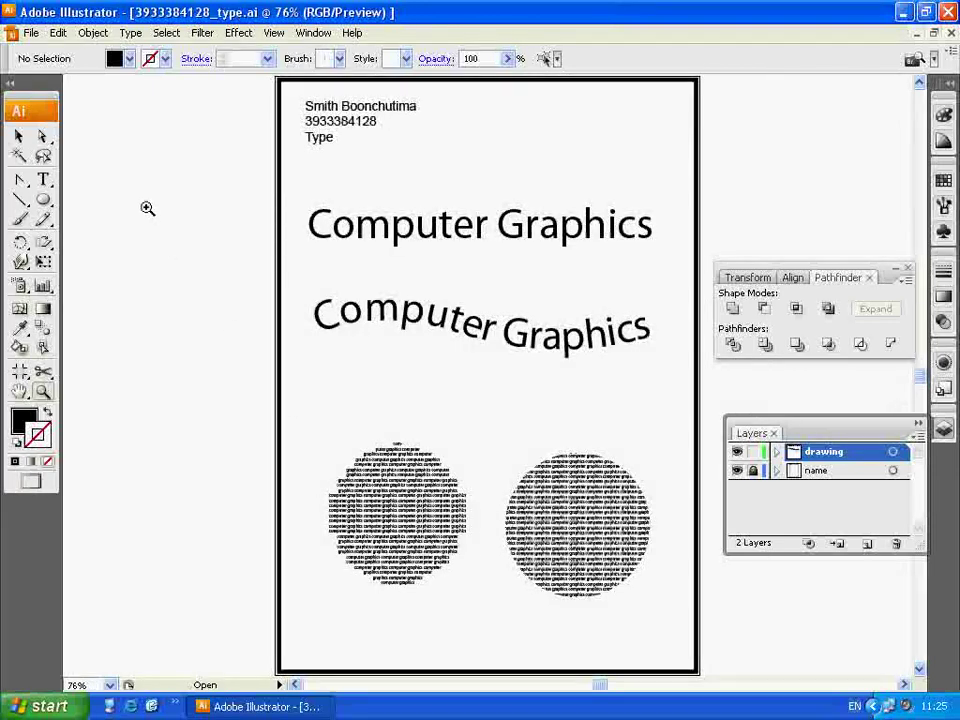
click(21, 137)
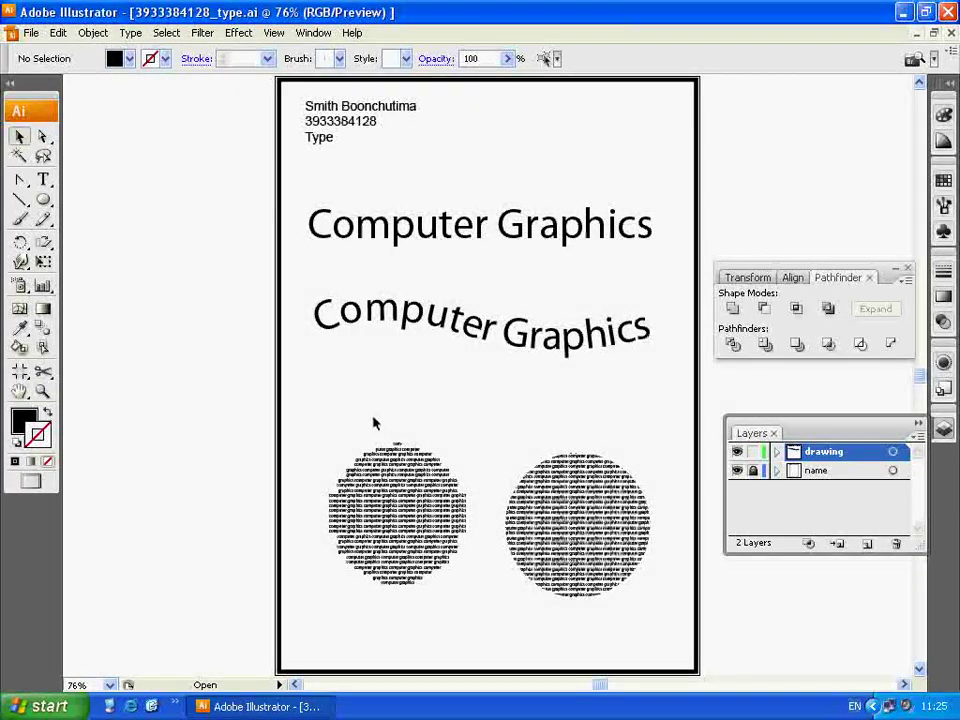
drag(374, 419, 580, 530)
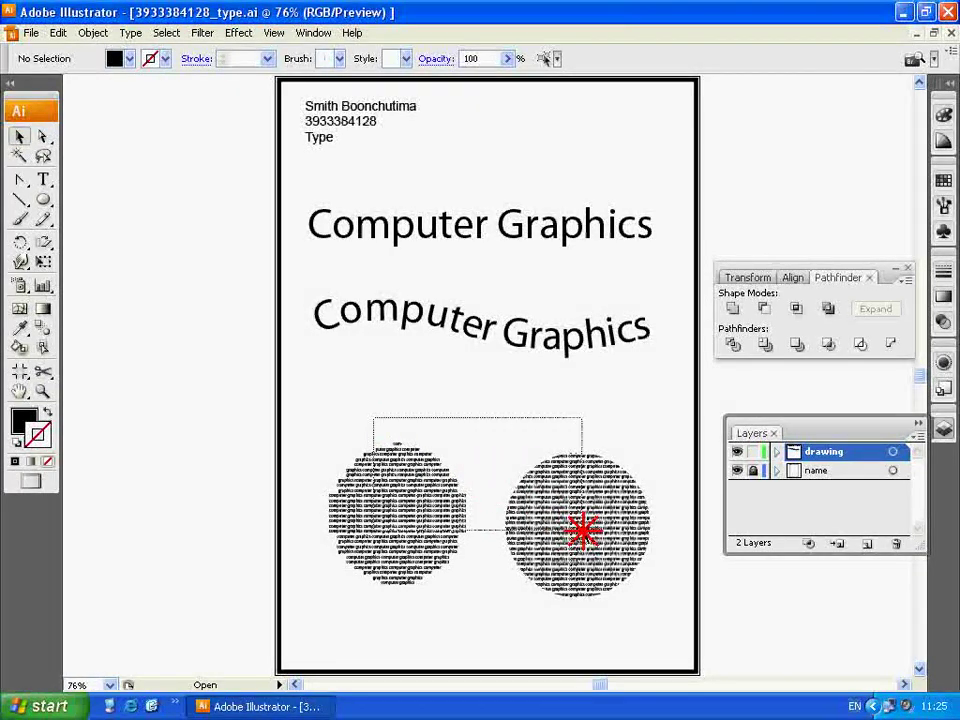
click(555, 399)
click(585, 519)
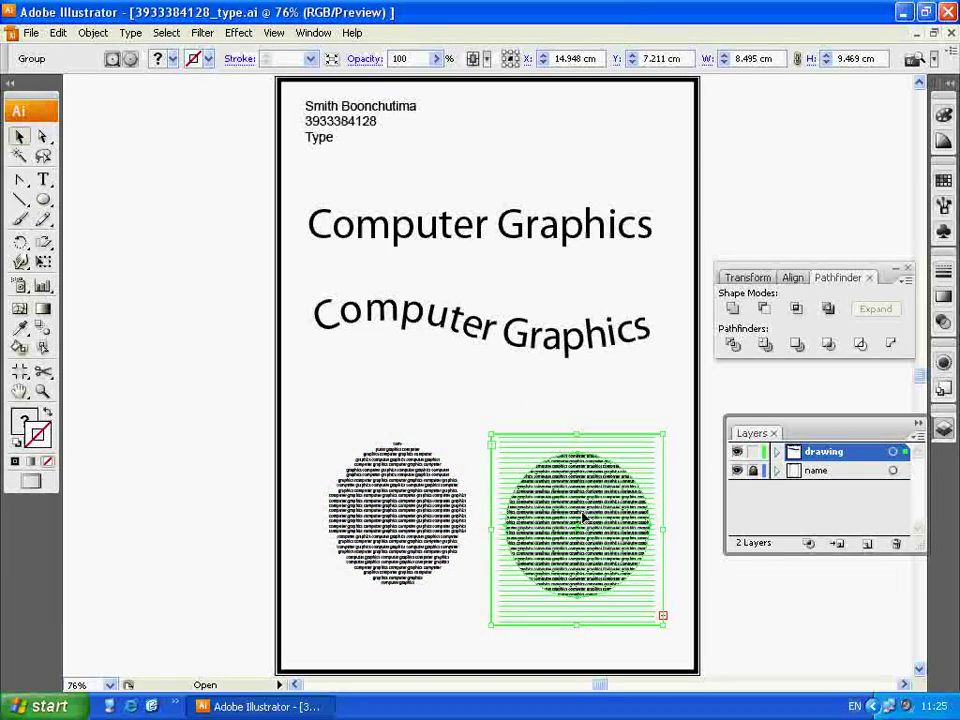
click(514, 336)
click(487, 379)
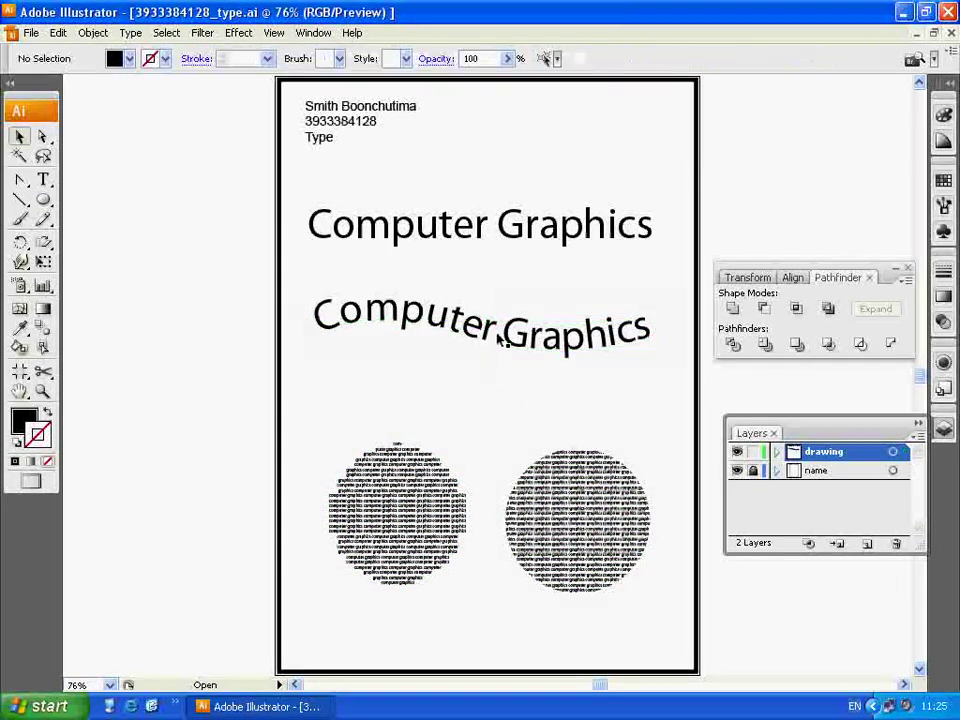
drag(497, 339, 497, 374)
click(500, 242)
drag(500, 242, 508, 270)
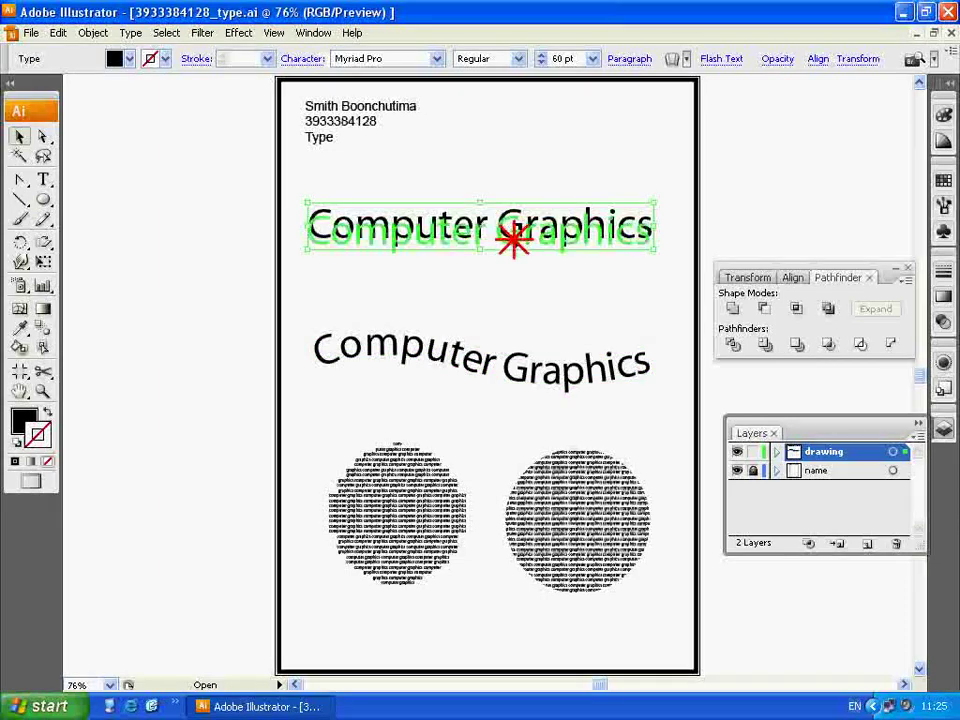
click(488, 203)
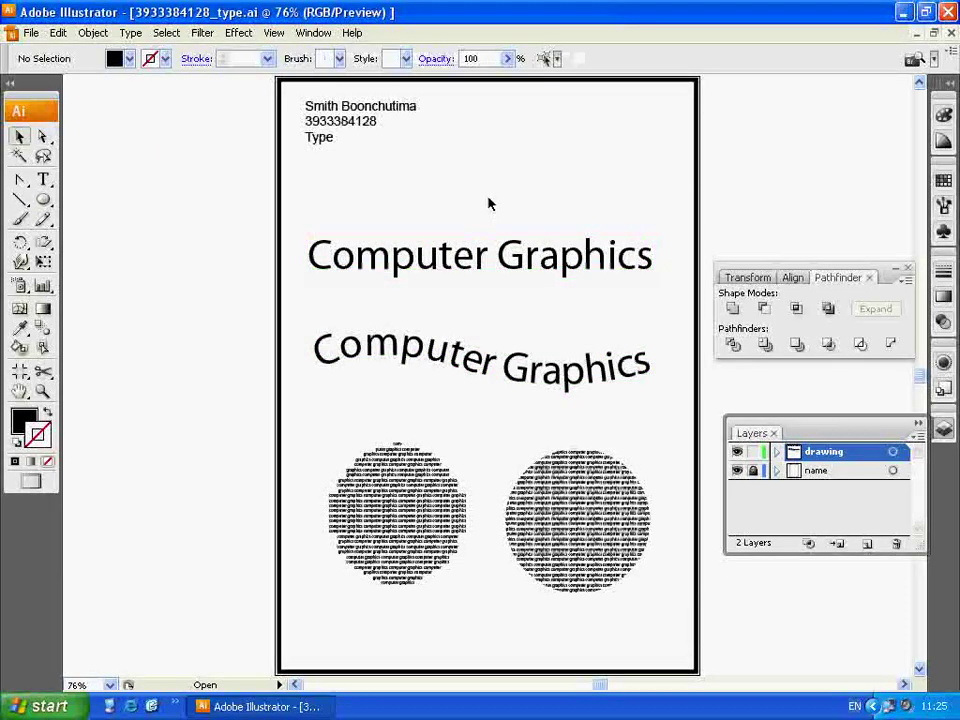
click(31, 32)
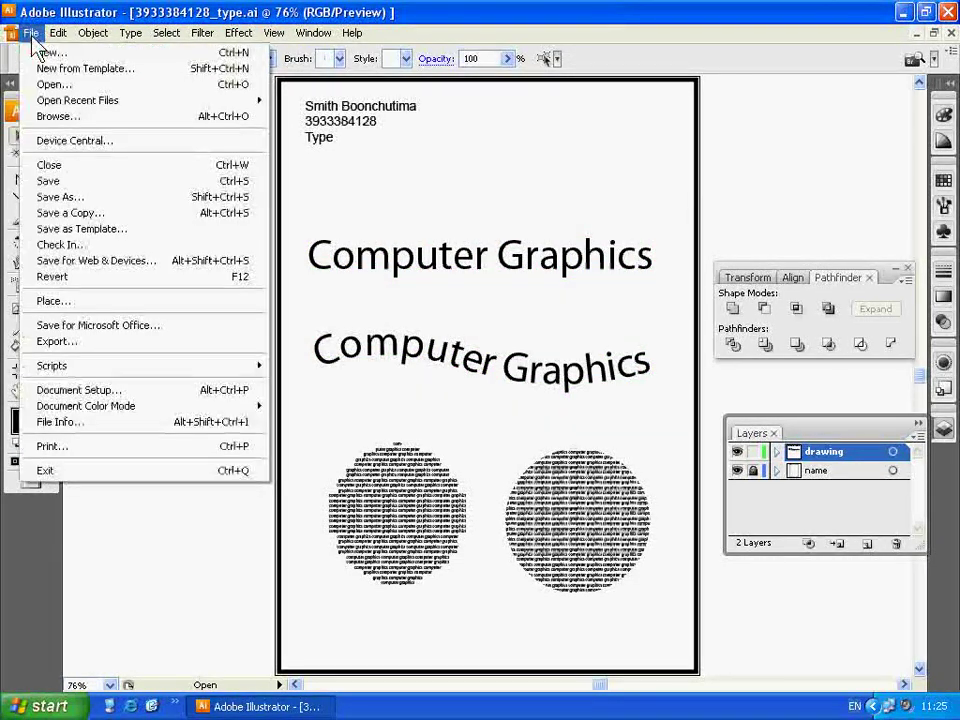
click(96, 182)
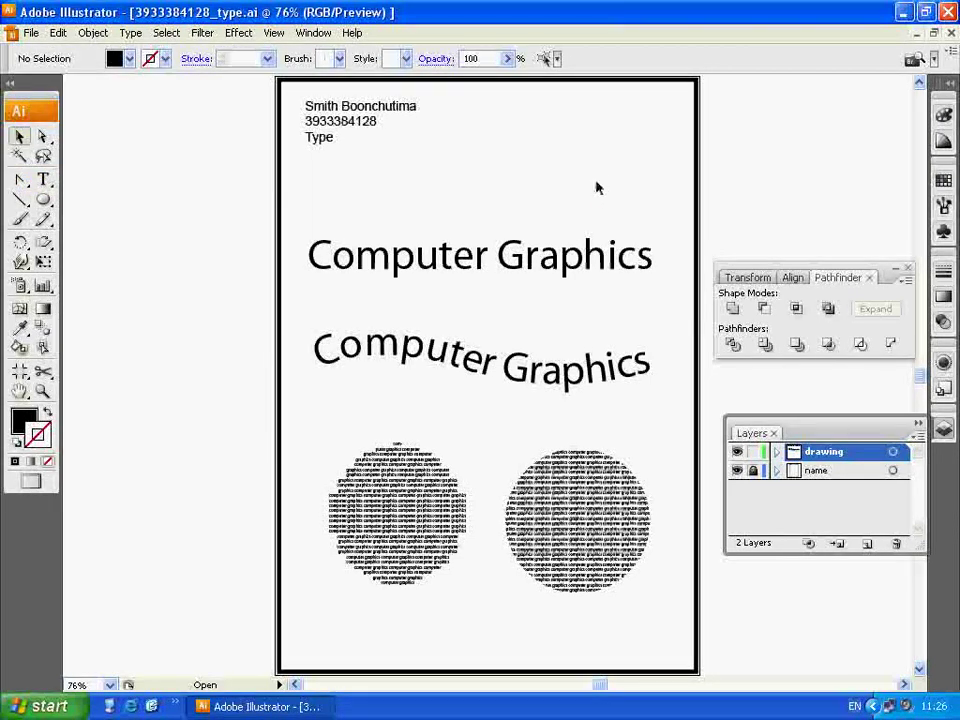